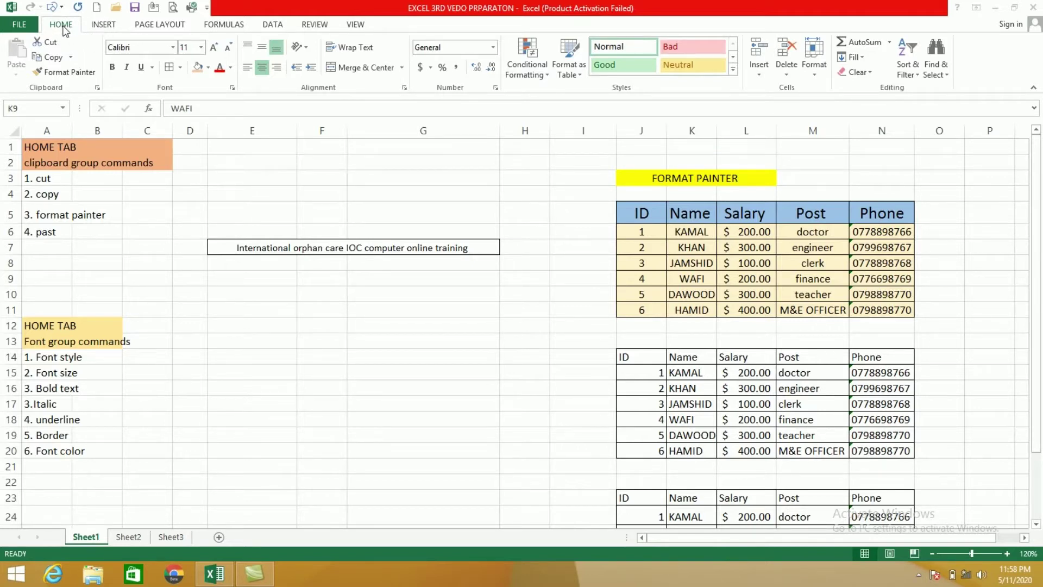
Step: Browse the Insert, Page Layout, Formulas and Data ribbon tabs, then return to Home
{"action": "left_click", "coordinate": [103, 25]}
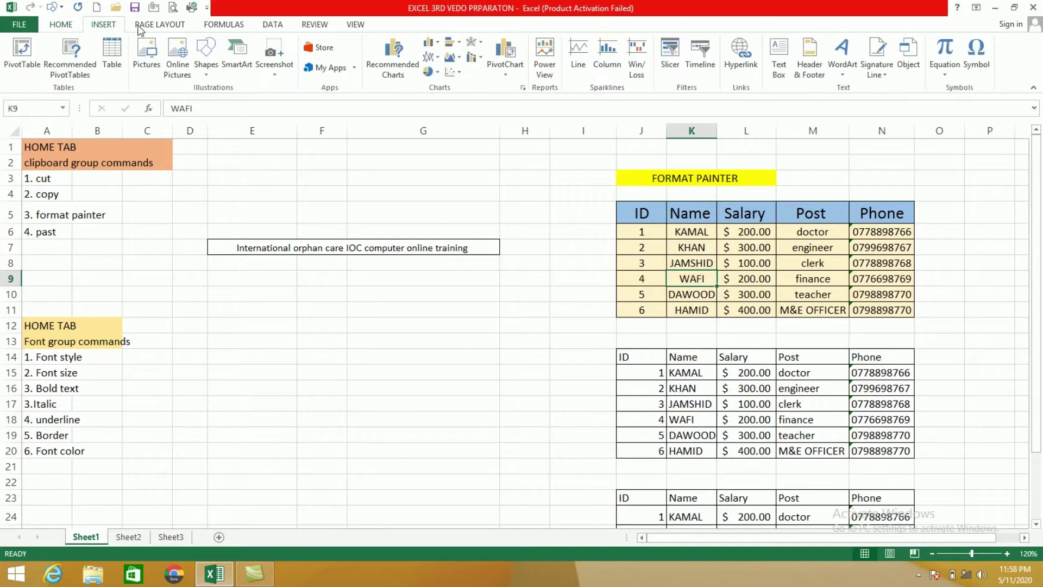
{"action": "left_click", "coordinate": [157, 25]}
{"action": "left_click", "coordinate": [223, 25]}
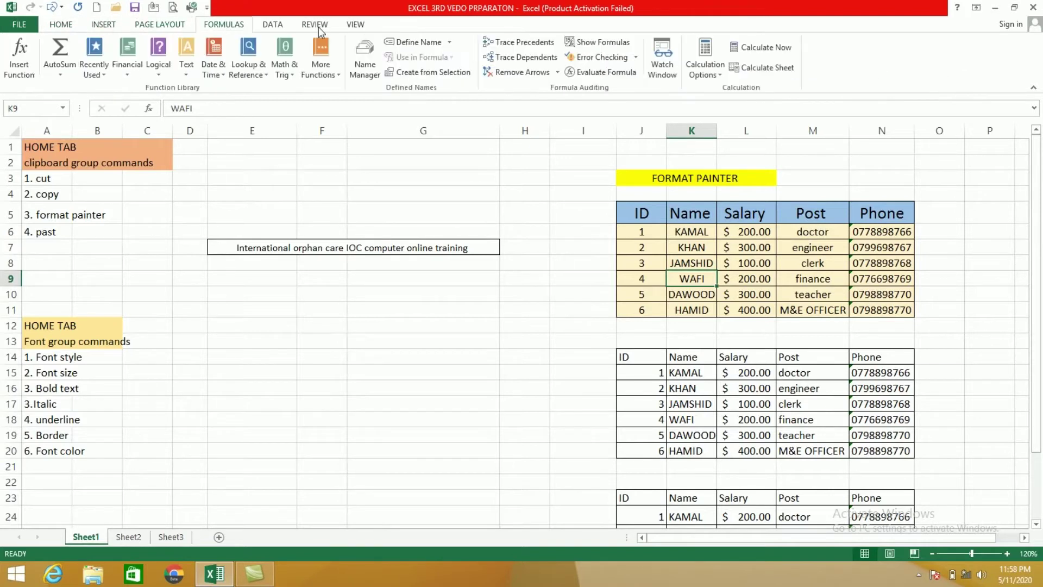
{"action": "left_click", "coordinate": [281, 26]}
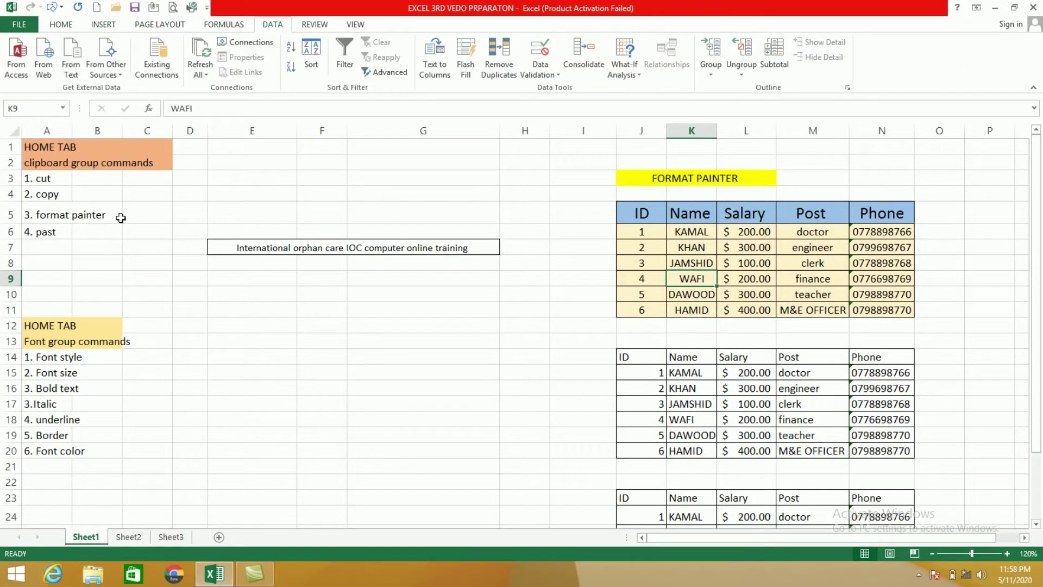
{"action": "left_click", "coordinate": [61, 25]}
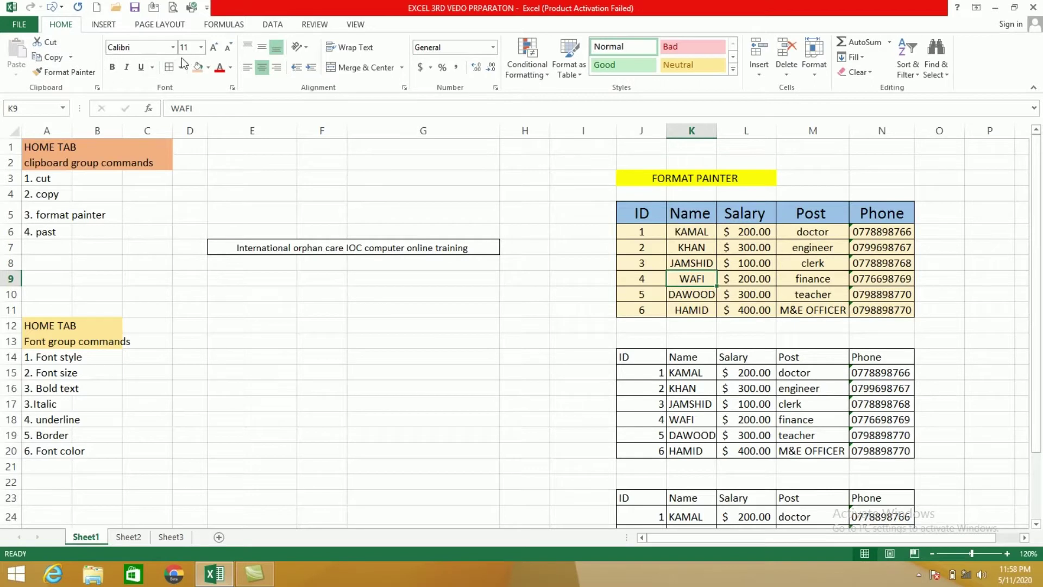
{"action": "left_click", "coordinate": [100, 24]}
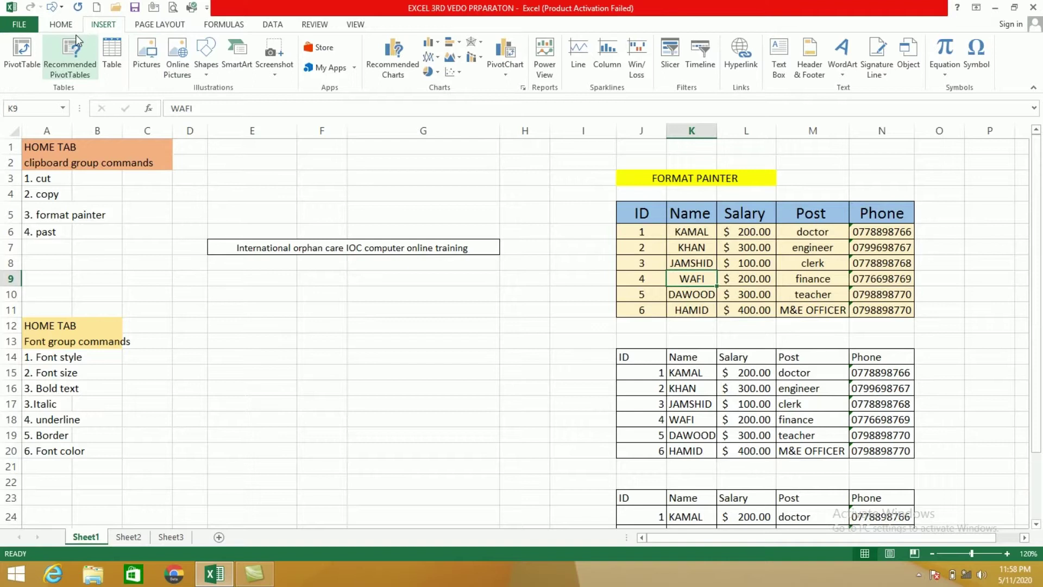
{"action": "left_click", "coordinate": [64, 25]}
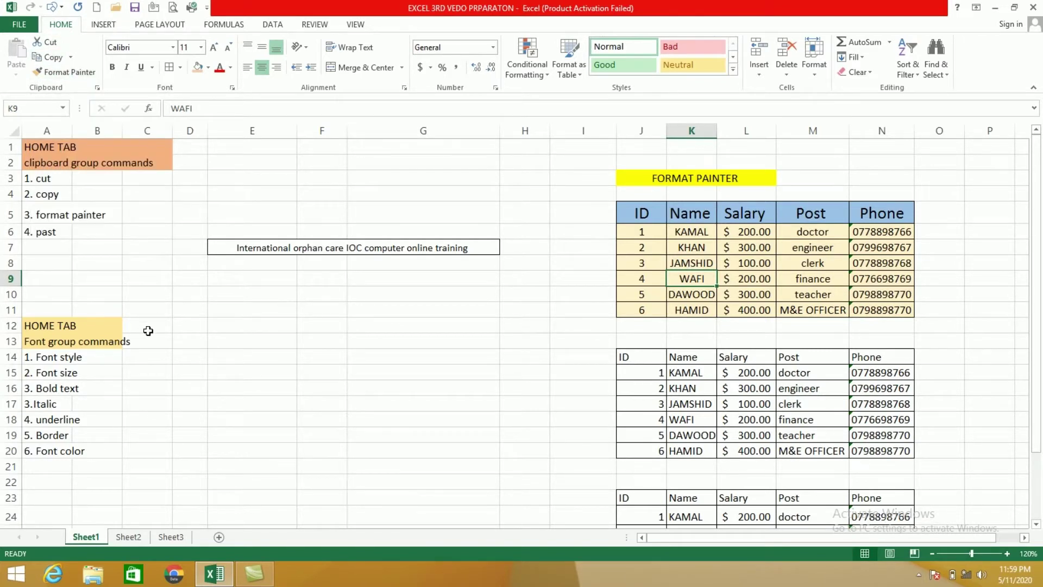
Step: Enter IOC in cell F11
{"action": "left_click", "coordinate": [43, 178]}
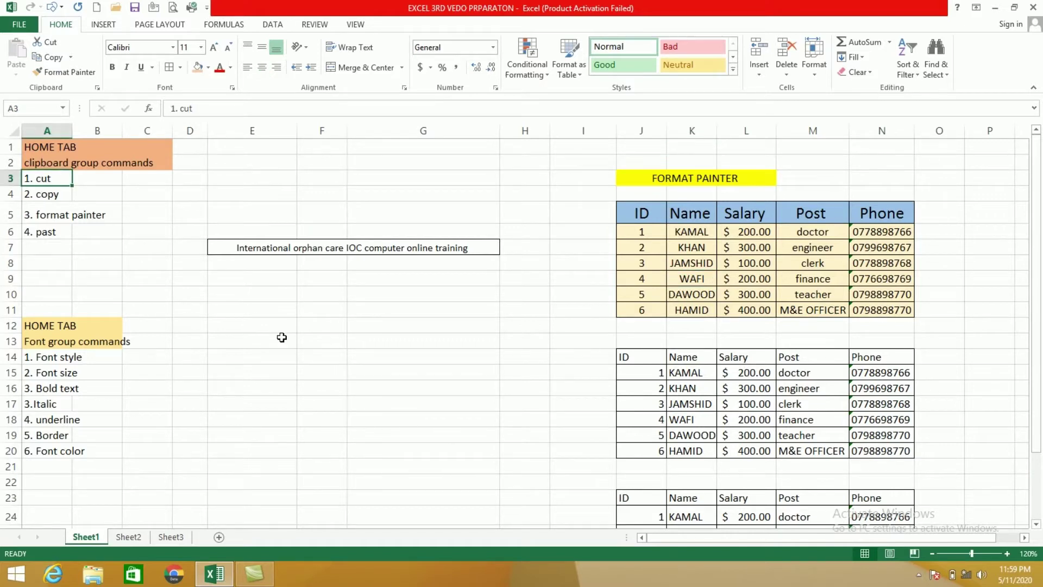
{"action": "left_click", "coordinate": [321, 309]}
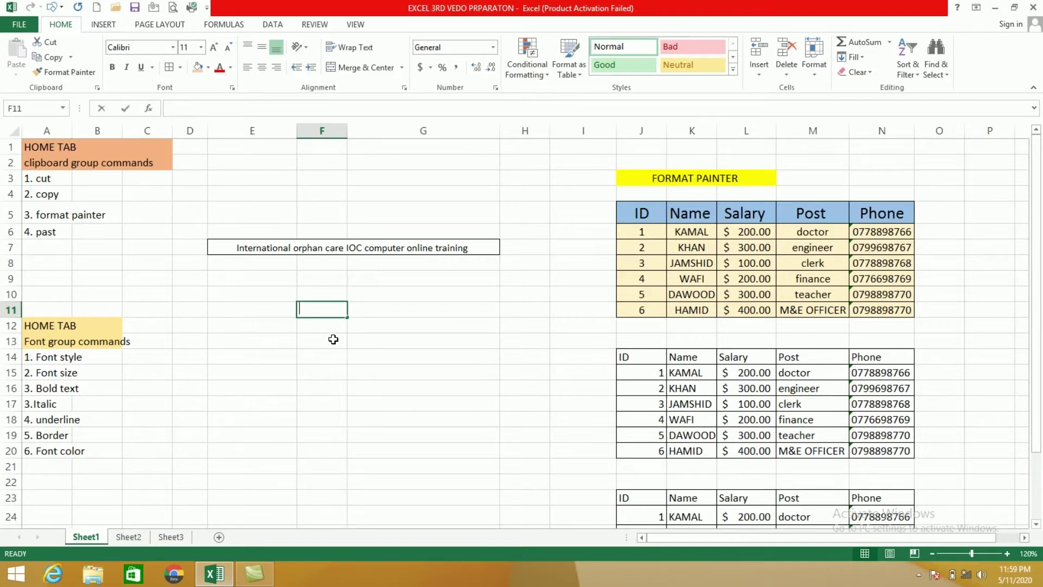
{"action": "type", "text": "IOC"}
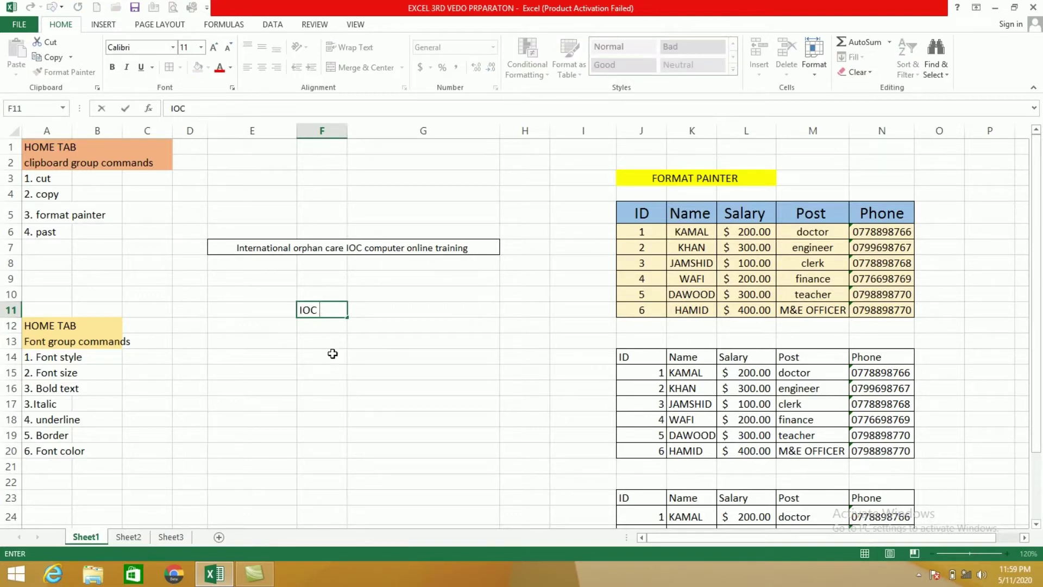
{"action": "left_click", "coordinate": [333, 356]}
{"action": "left_click", "coordinate": [318, 314]}
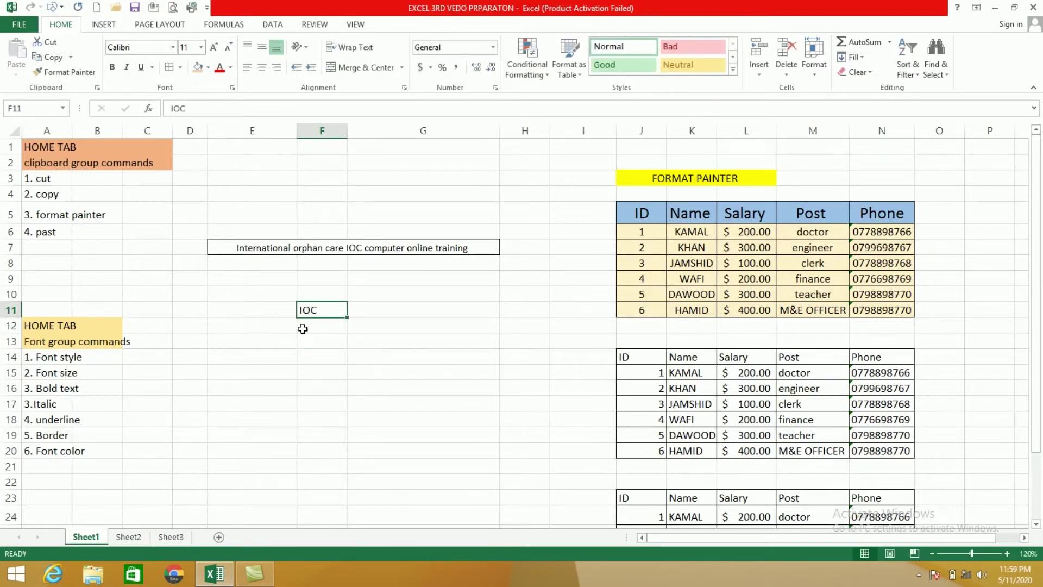
Step: Cut IOC from F11 and paste it into F19, then undo the move
{"action": "left_click", "coordinate": [49, 57]}
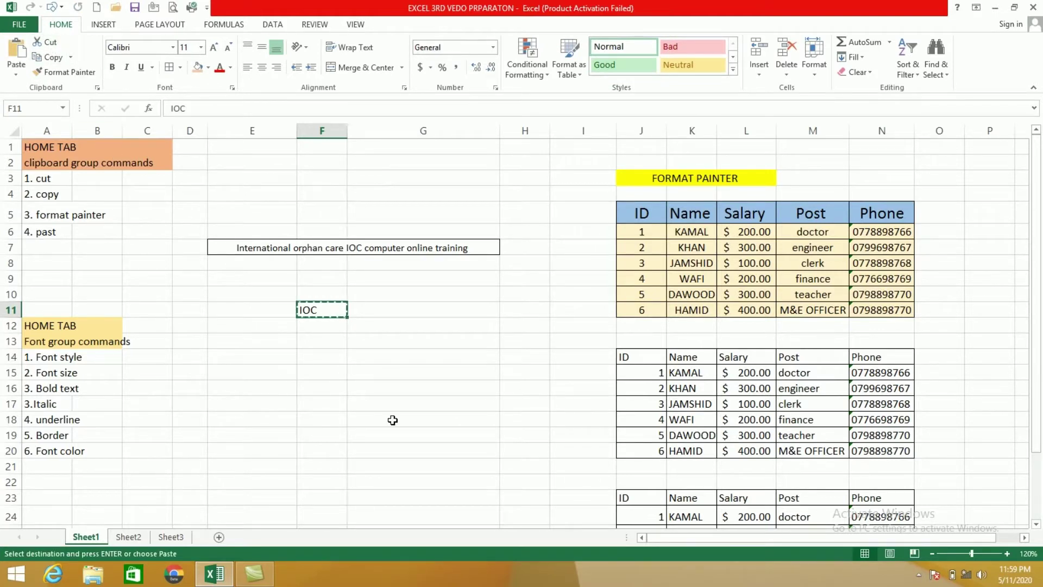
{"action": "left_click", "coordinate": [320, 434]}
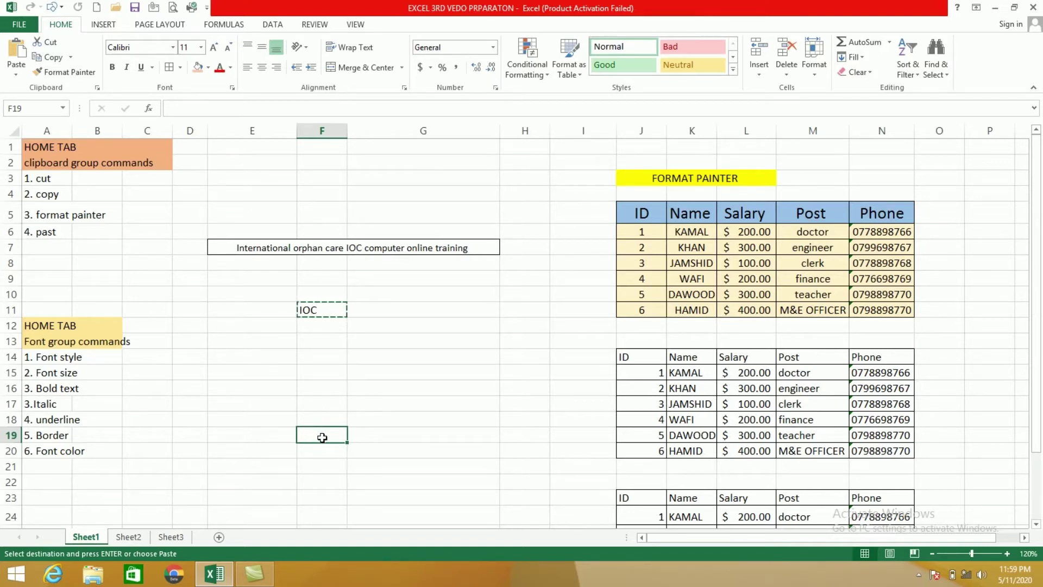
{"action": "key", "text": "ctrl+v"}
{"action": "left_click", "coordinate": [320, 342]}
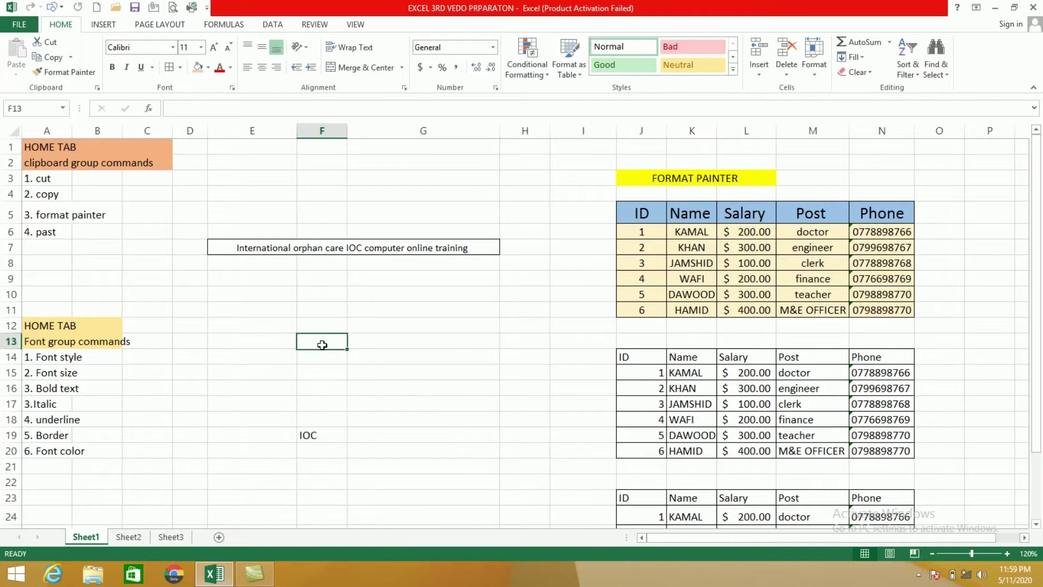
{"action": "left_click", "coordinate": [314, 442]}
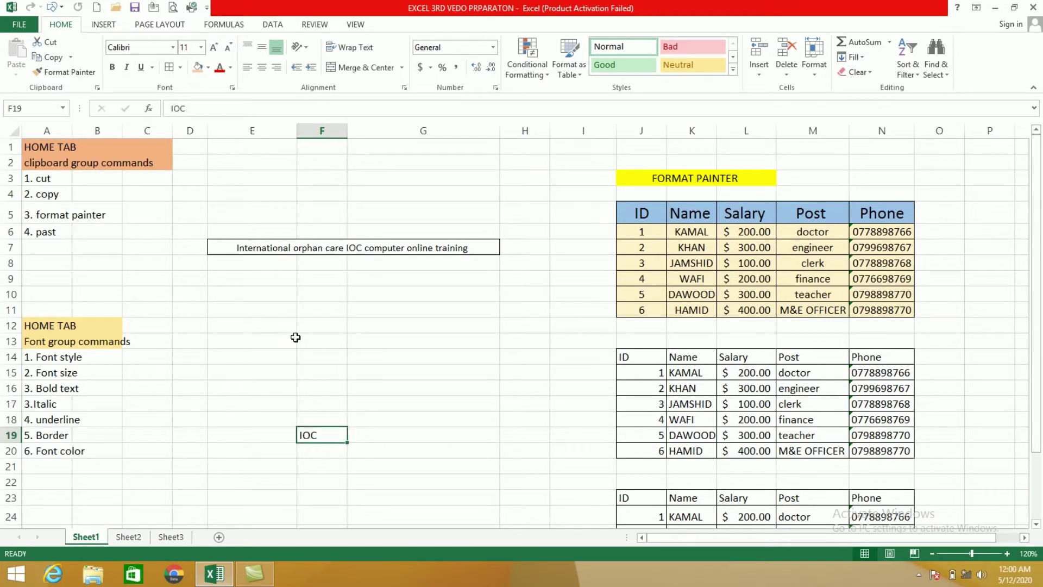
{"action": "key", "text": "ctrl+z"}
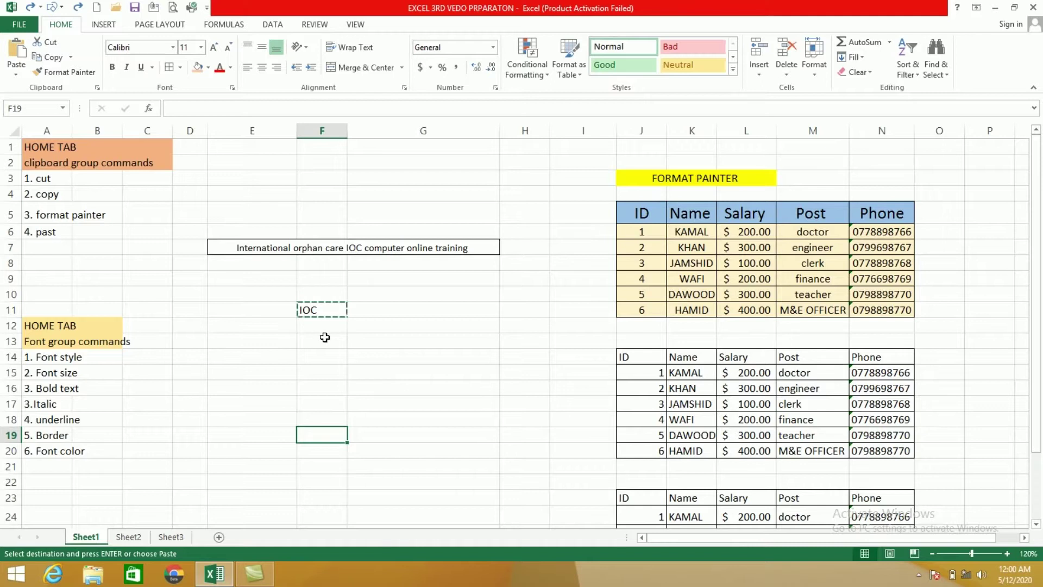
Step: Copy IOC from F11 into F17, then open and close the Copy options list
{"action": "left_click", "coordinate": [315, 303]}
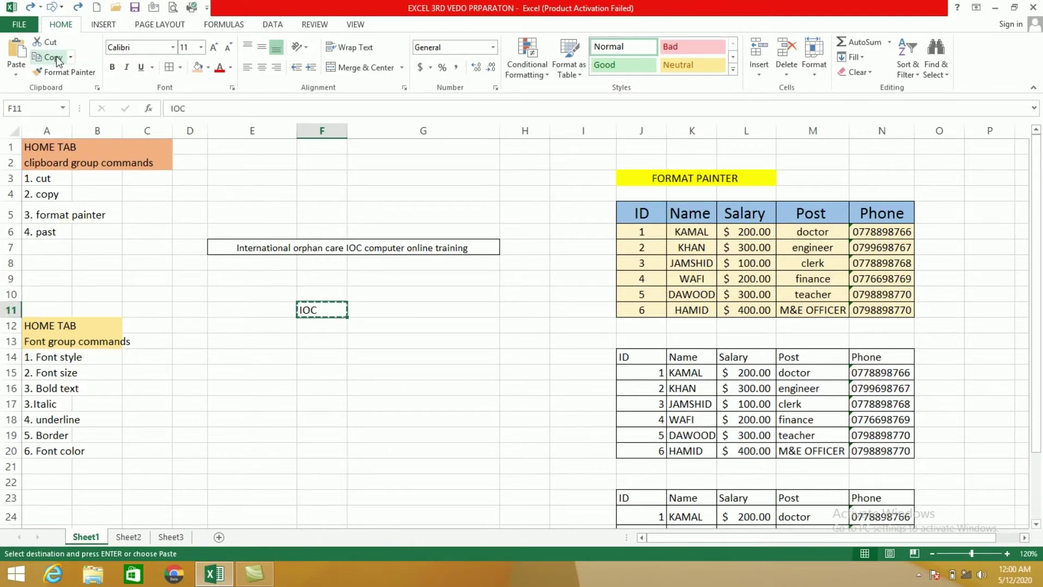
{"action": "left_click", "coordinate": [316, 405]}
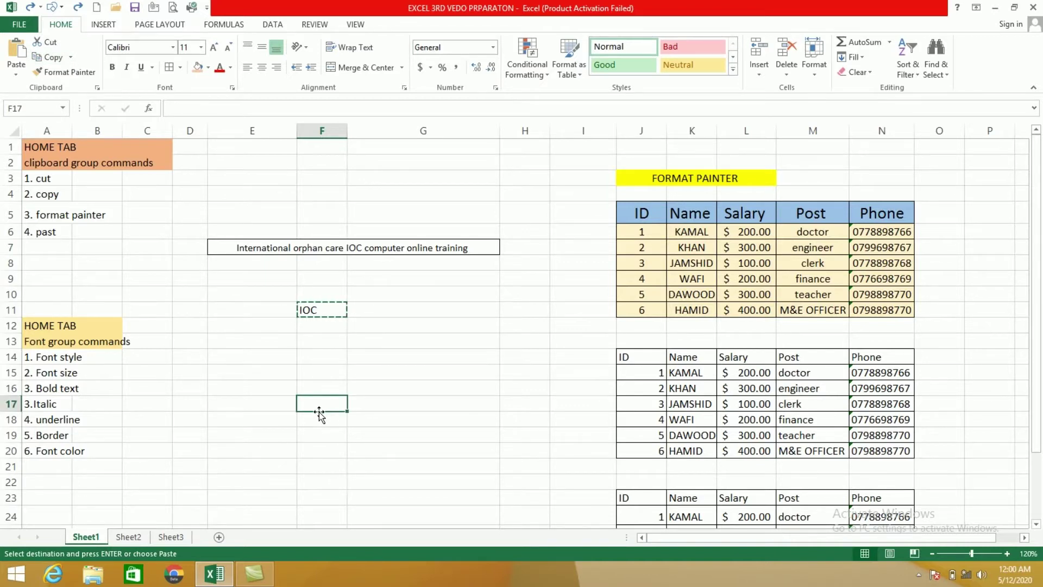
{"action": "key", "text": "Return"}
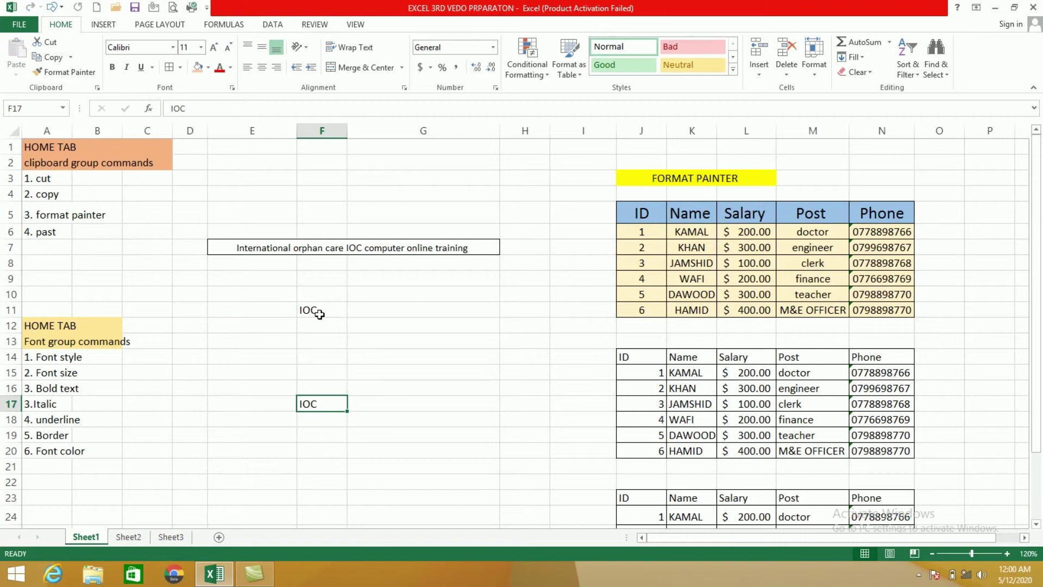
{"action": "left_click", "coordinate": [319, 314]}
{"action": "left_click", "coordinate": [319, 407]}
{"action": "left_click", "coordinate": [71, 58]}
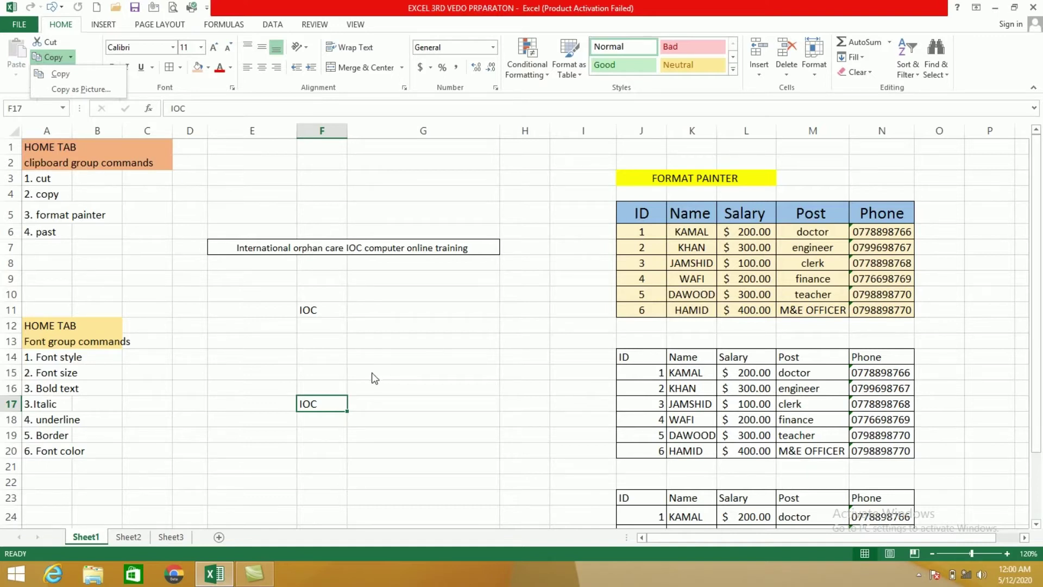
{"action": "left_click", "coordinate": [319, 312]}
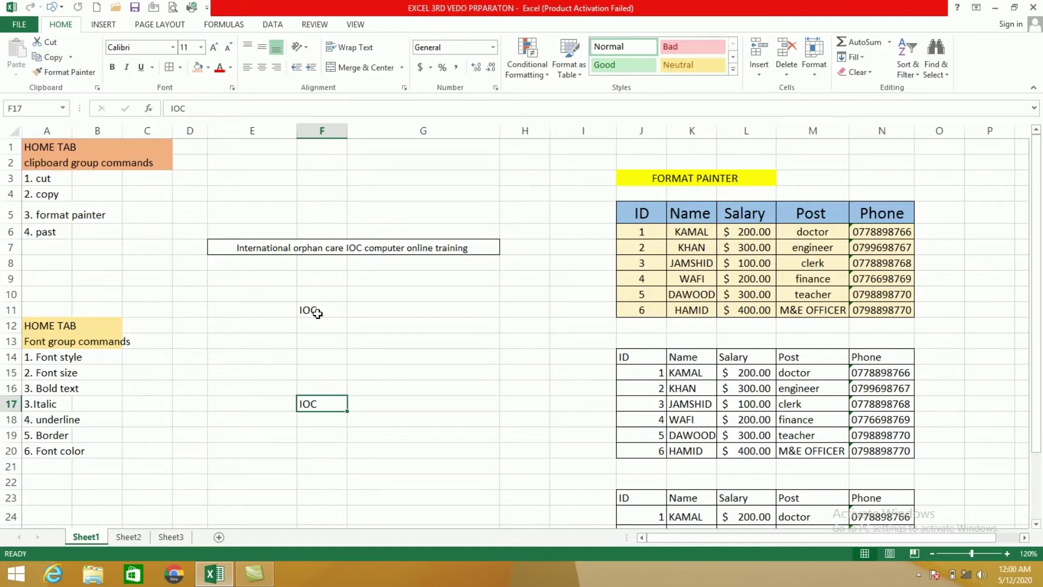
Step: Clear the IOC entries from F11 and F17
{"action": "left_click", "coordinate": [318, 314]}
{"action": "key", "text": "Delete"}
{"action": "left_click", "coordinate": [311, 402]}
{"action": "key", "text": "Delete"}
Step: Copy the employee table J5:N11 as a Picture, as shown on screen, targeting E14
{"action": "mouse_move", "coordinate": [626, 217]}
{"action": "left_mouse_down"}
{"action": "mouse_move", "coordinate": [680, 253]}
{"action": "mouse_move", "coordinate": [874, 310]}
{"action": "left_mouse_up"}
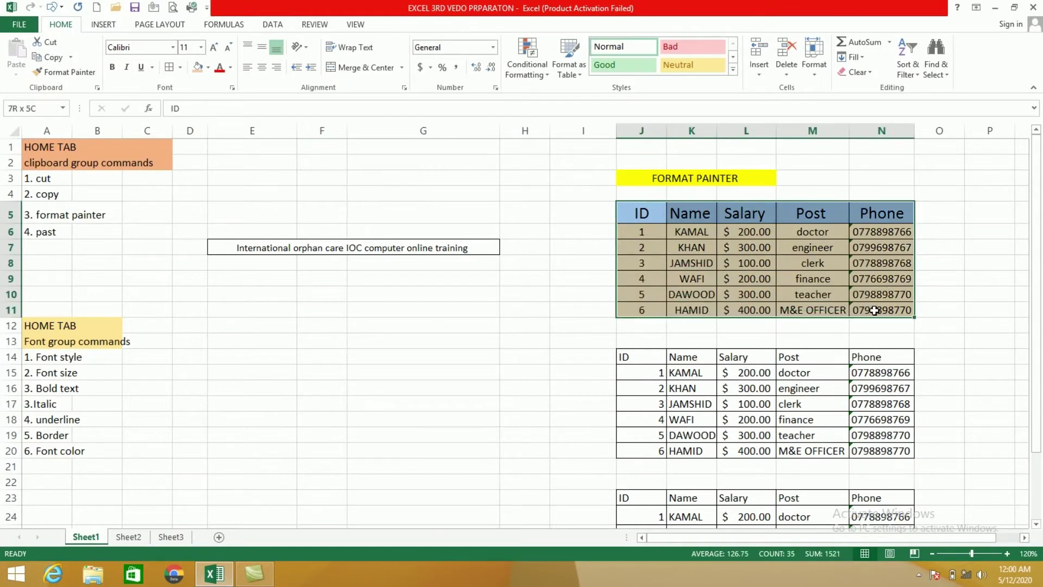
{"action": "left_click", "coordinate": [71, 57]}
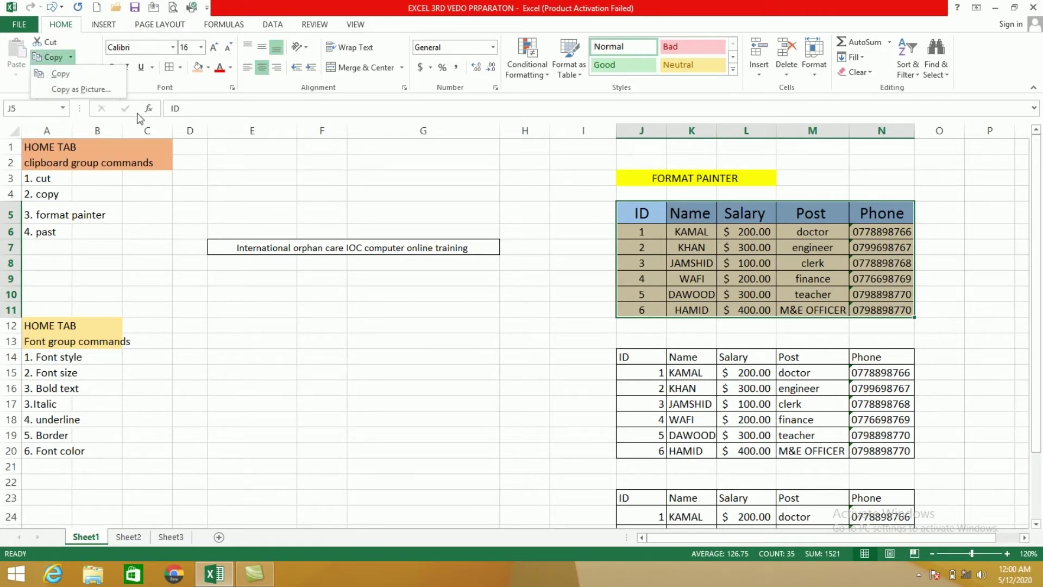
{"action": "left_click", "coordinate": [77, 90]}
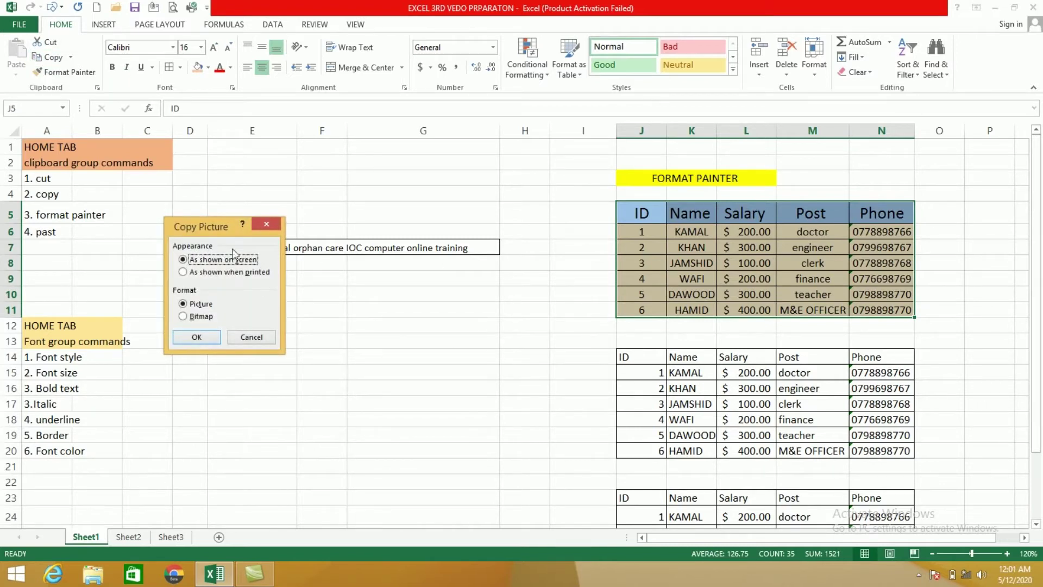
{"action": "left_click_drag", "start_coordinate": [208, 233], "coordinate": [305, 204]}
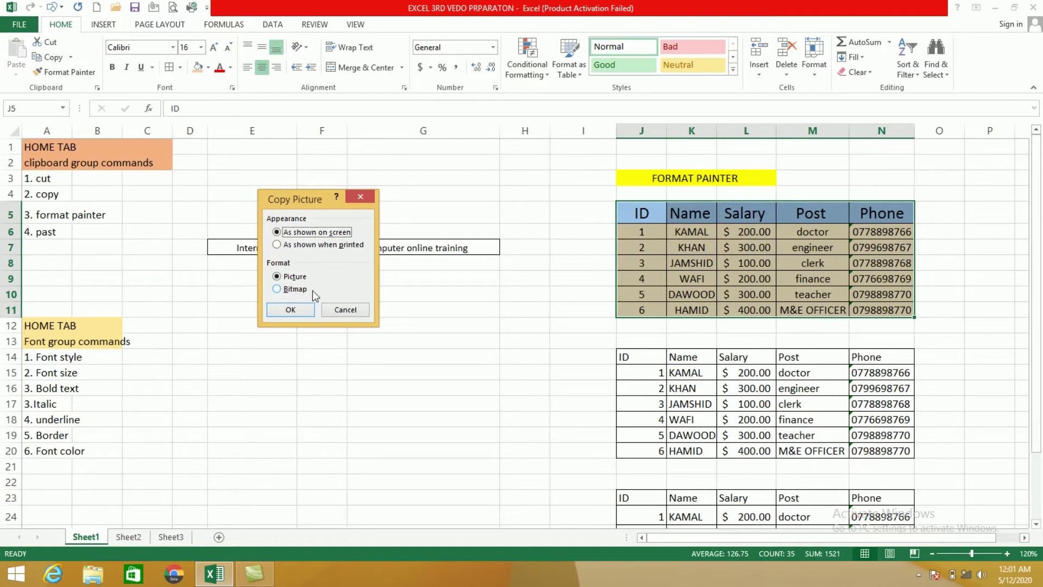
{"action": "left_click", "coordinate": [283, 279]}
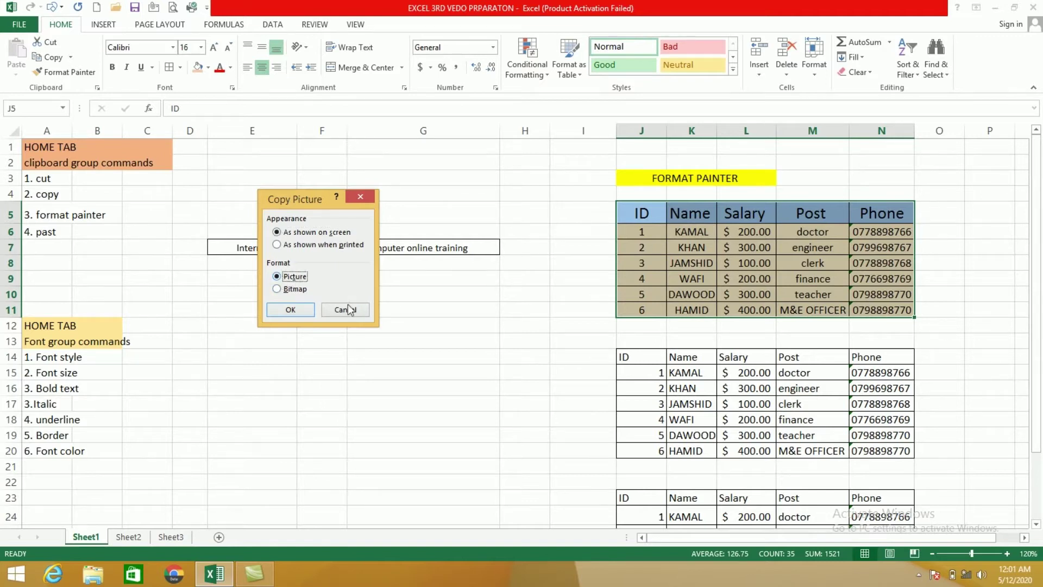
{"action": "left_click", "coordinate": [291, 309]}
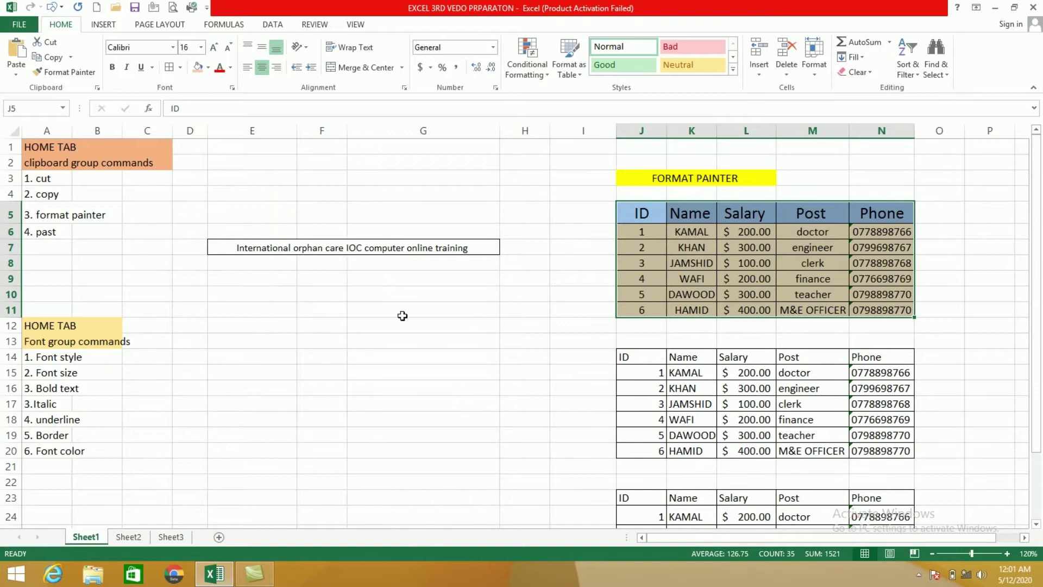
{"action": "left_click", "coordinate": [283, 360]}
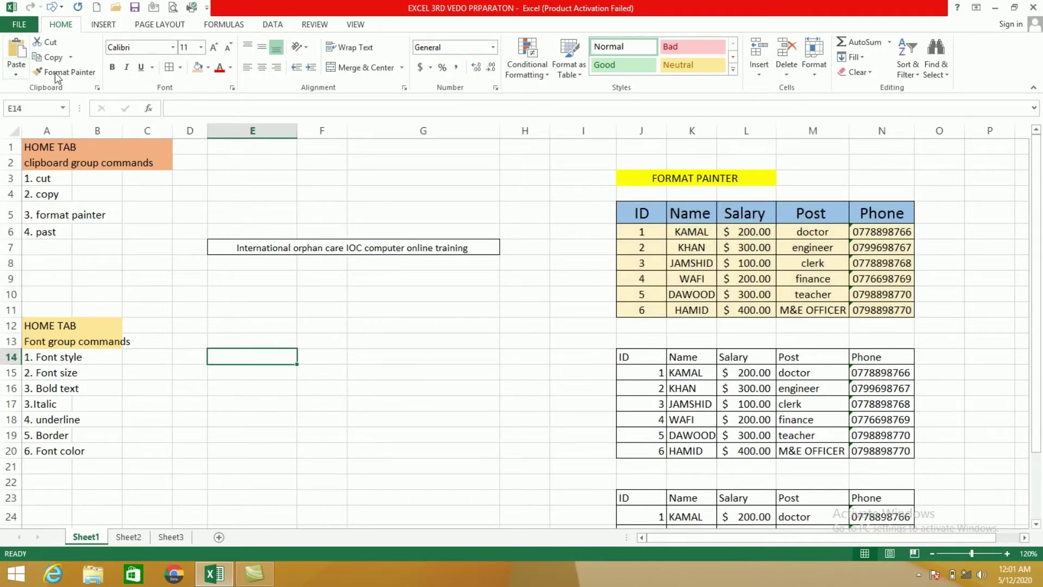
Step: Paste the employee-table picture at E14, reposition it and shrink it proportionally
{"action": "left_click", "coordinate": [16, 54]}
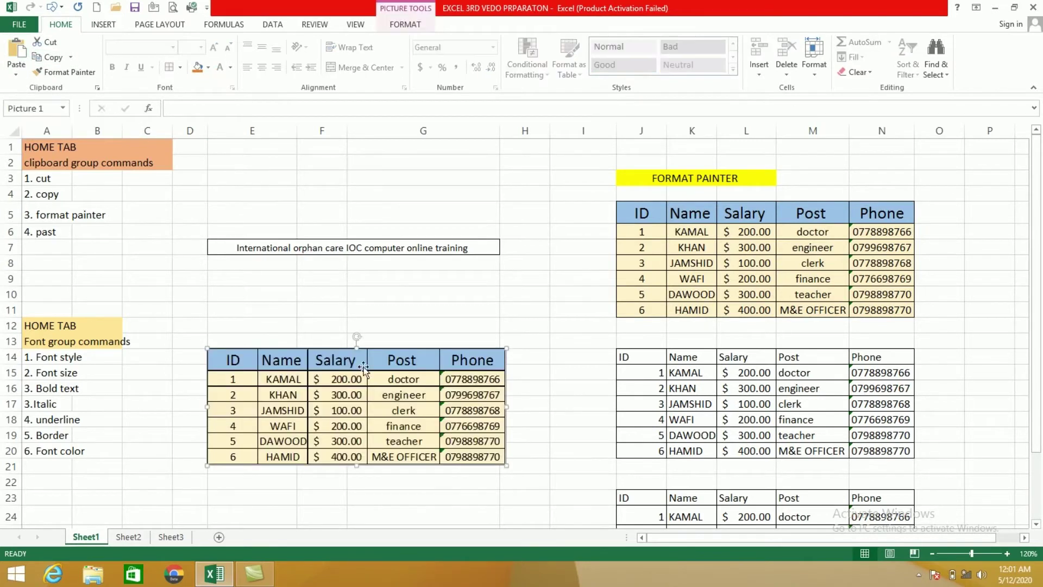
{"action": "left_click_drag", "start_coordinate": [315, 348], "coordinate": [344, 278]}
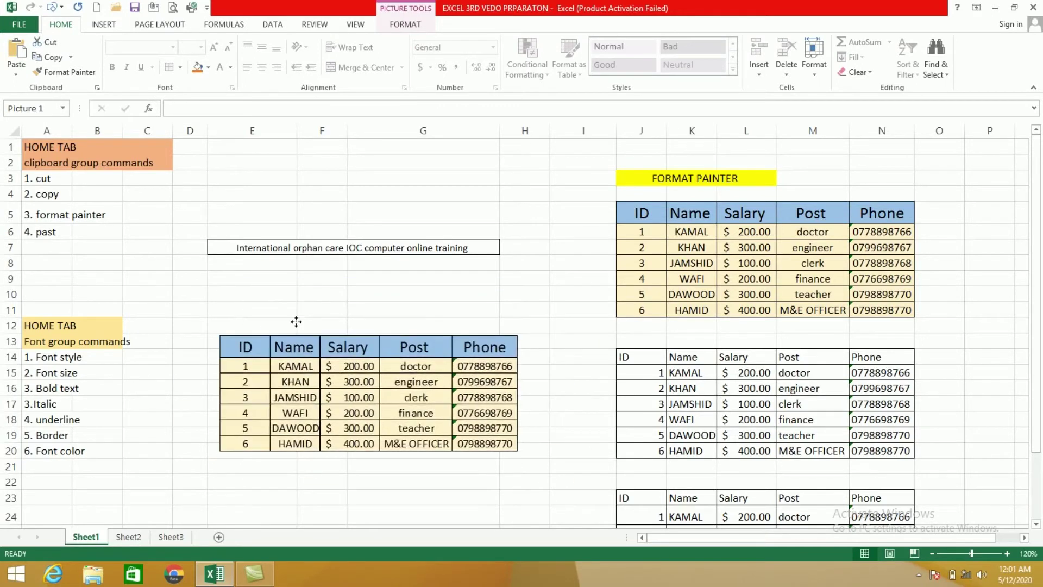
{"action": "mouse_move", "coordinate": [344, 278]}
{"action": "left_mouse_down"}
{"action": "mouse_move", "coordinate": [304, 307]}
{"action": "mouse_move", "coordinate": [367, 288]}
{"action": "mouse_move", "coordinate": [467, 359]}
{"action": "mouse_move", "coordinate": [327, 247]}
{"action": "mouse_move", "coordinate": [440, 212]}
{"action": "mouse_move", "coordinate": [358, 334]}
{"action": "left_mouse_up"}
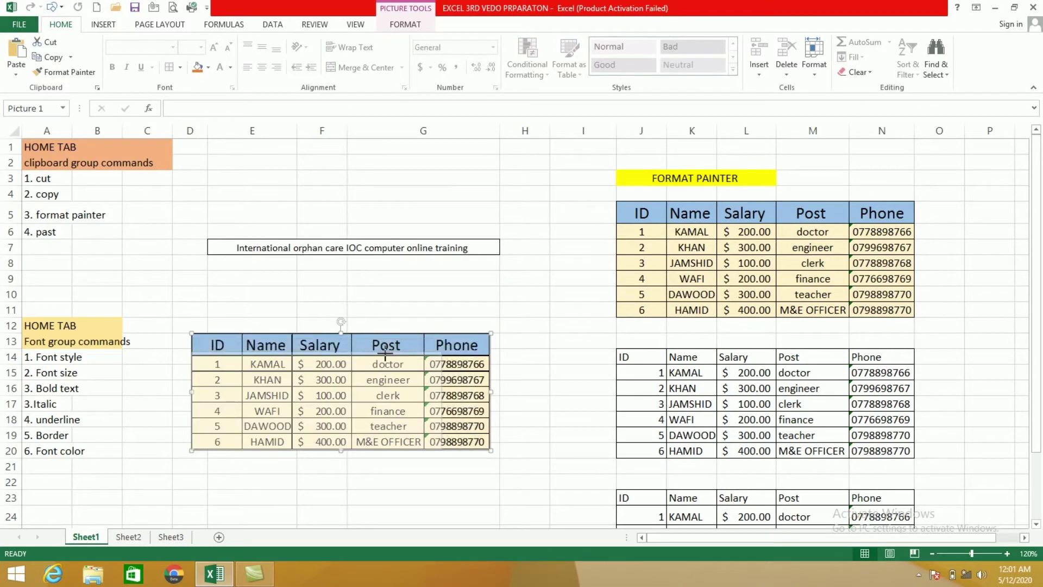
{"action": "left_click_drag", "start_coordinate": [491, 334], "coordinate": [438, 354]}
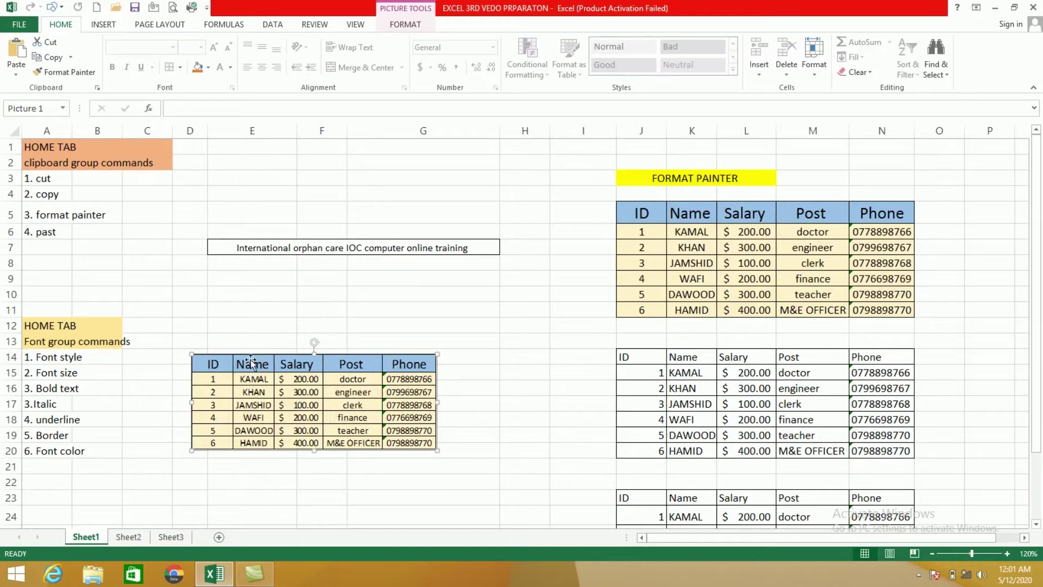
{"action": "left_click_drag", "start_coordinate": [258, 357], "coordinate": [281, 278]}
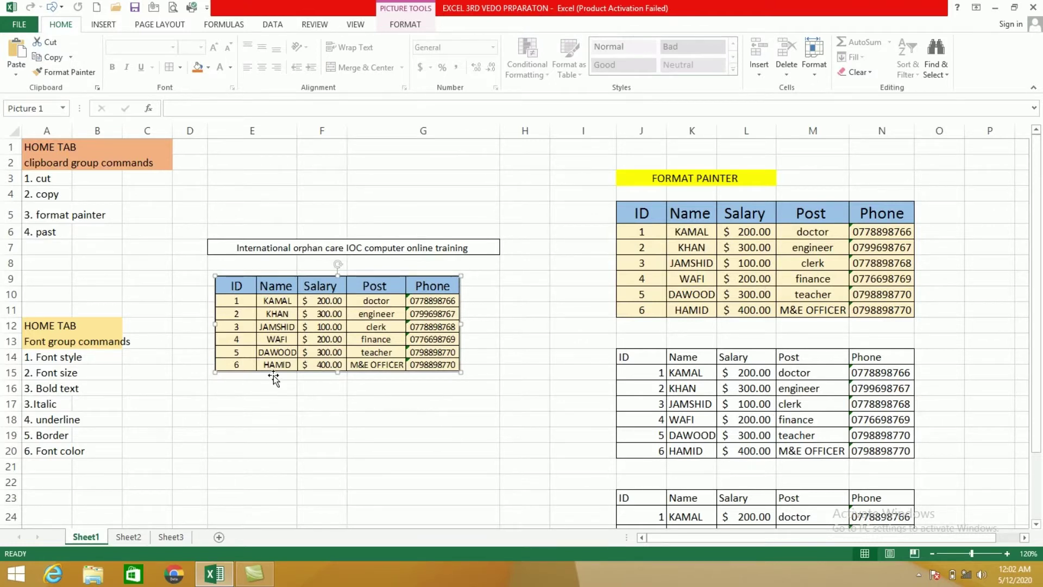
Step: Move the table picture lower and further right, below the training caption
{"action": "left_click", "coordinate": [71, 58]}
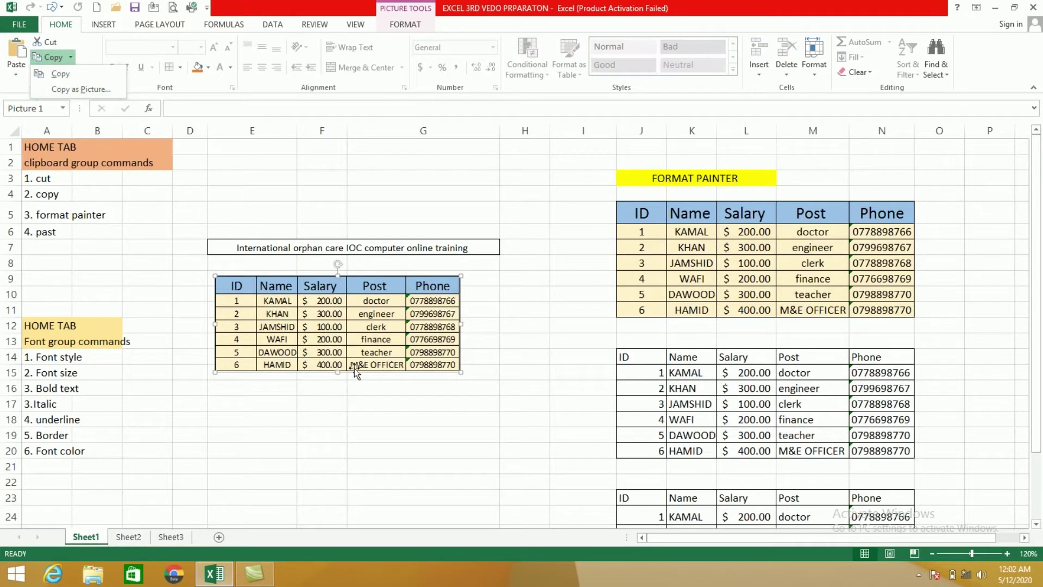
{"action": "left_click", "coordinate": [343, 306]}
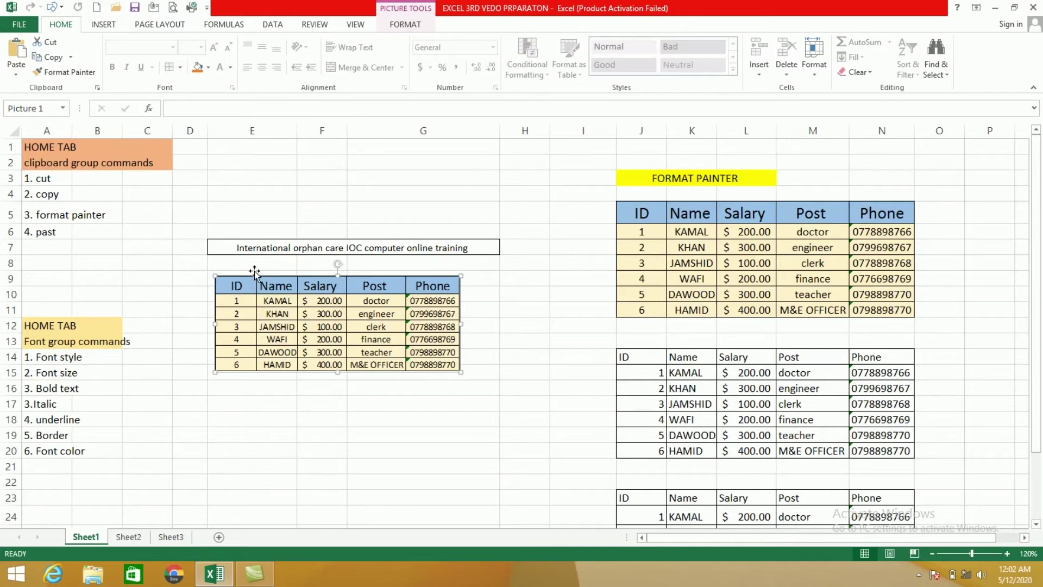
{"action": "left_click_drag", "start_coordinate": [254, 272], "coordinate": [299, 303]}
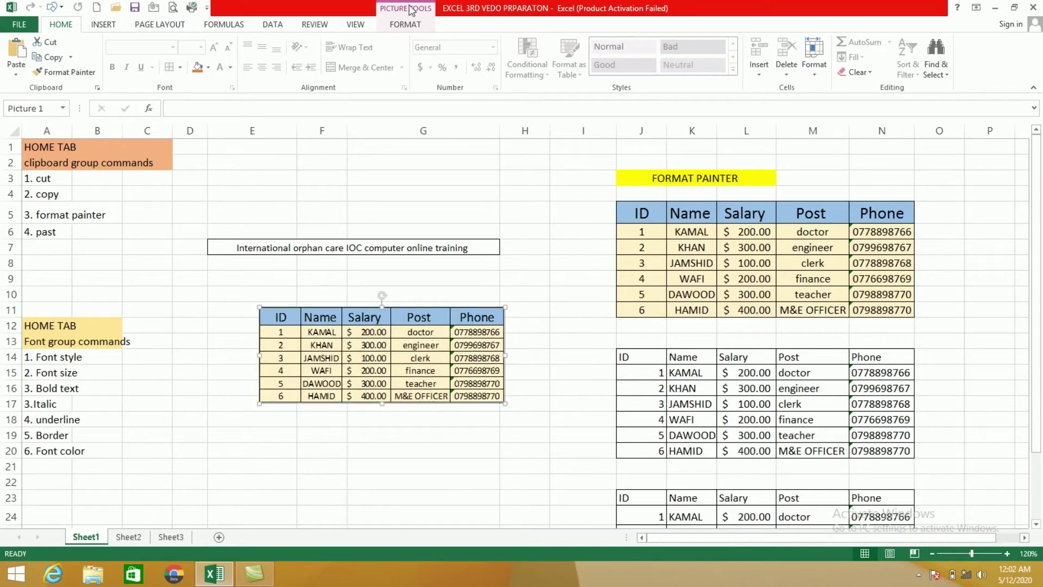
Step: Apply the Snip Diagonal Corner, White style to the picture, move it, then delete it
{"action": "left_click", "coordinate": [407, 24]}
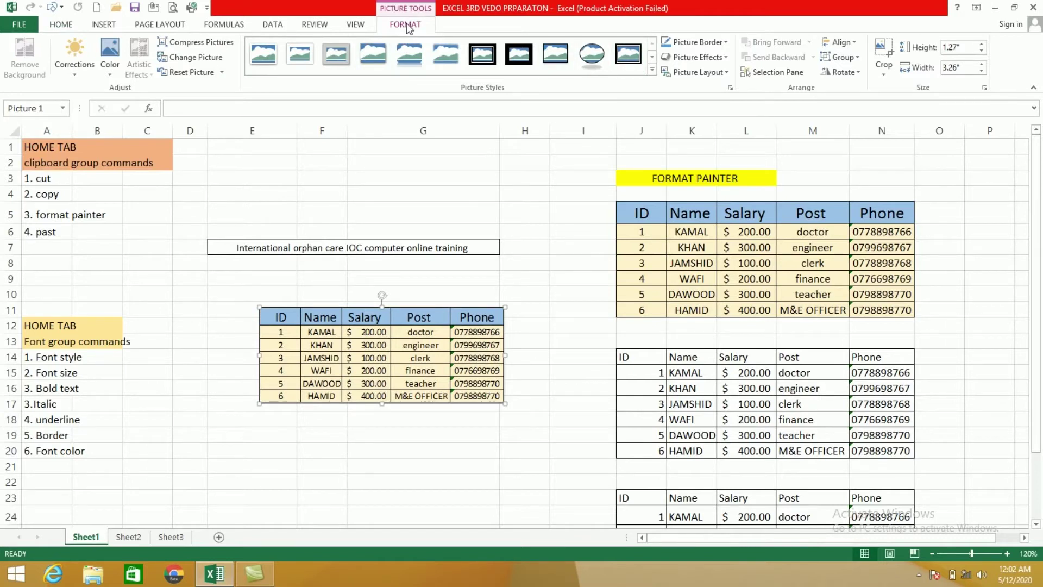
{"action": "left_click", "coordinate": [652, 72]}
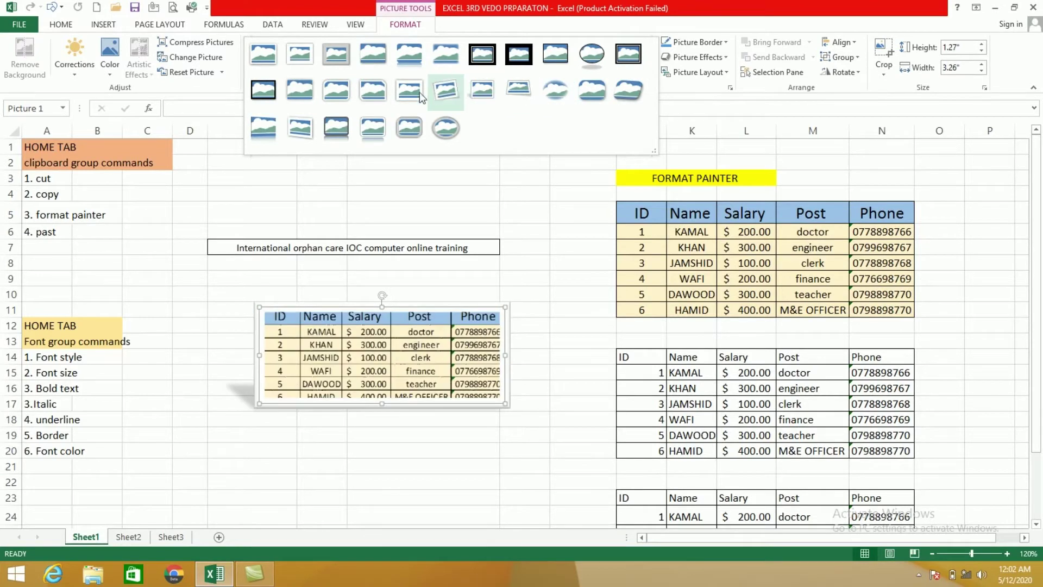
{"action": "left_click", "coordinate": [358, 93]}
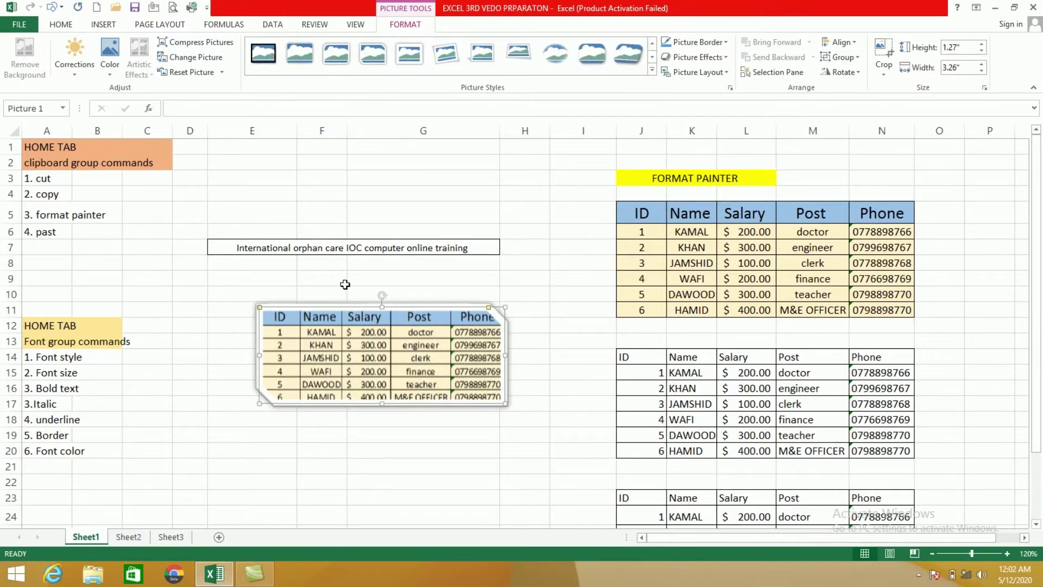
{"action": "mouse_move", "coordinate": [355, 307]}
{"action": "left_mouse_down"}
{"action": "mouse_move", "coordinate": [405, 282]}
{"action": "mouse_move", "coordinate": [352, 300]}
{"action": "left_mouse_up"}
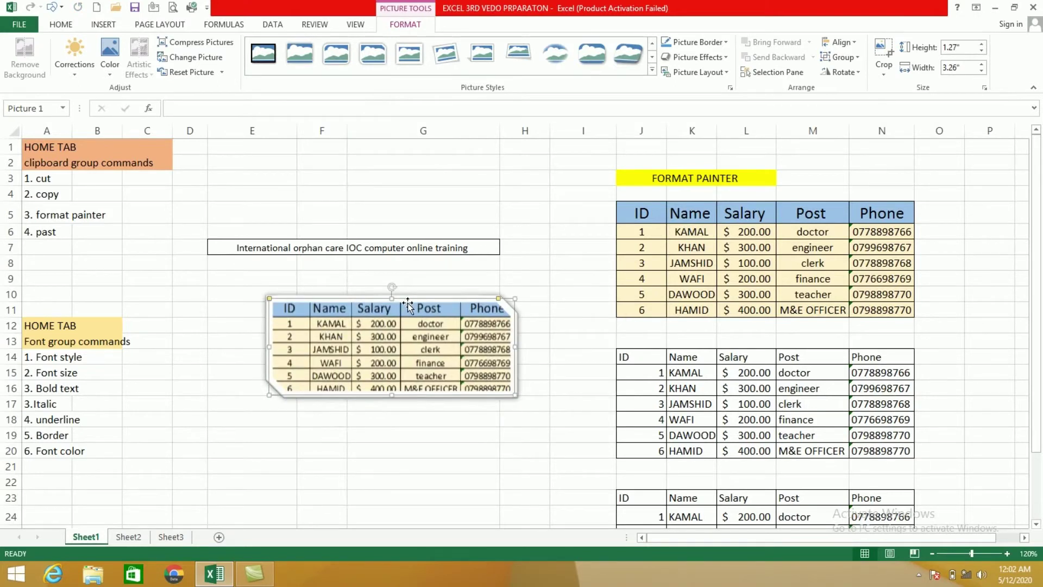
{"action": "key", "text": "Delete"}
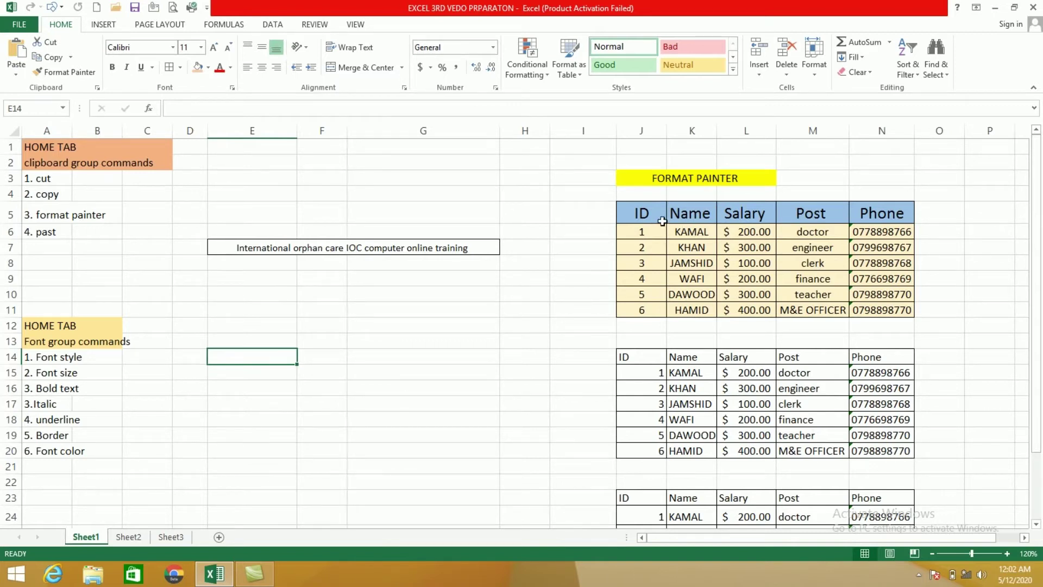
{"action": "left_click_drag", "start_coordinate": [634, 212], "coordinate": [869, 312]}
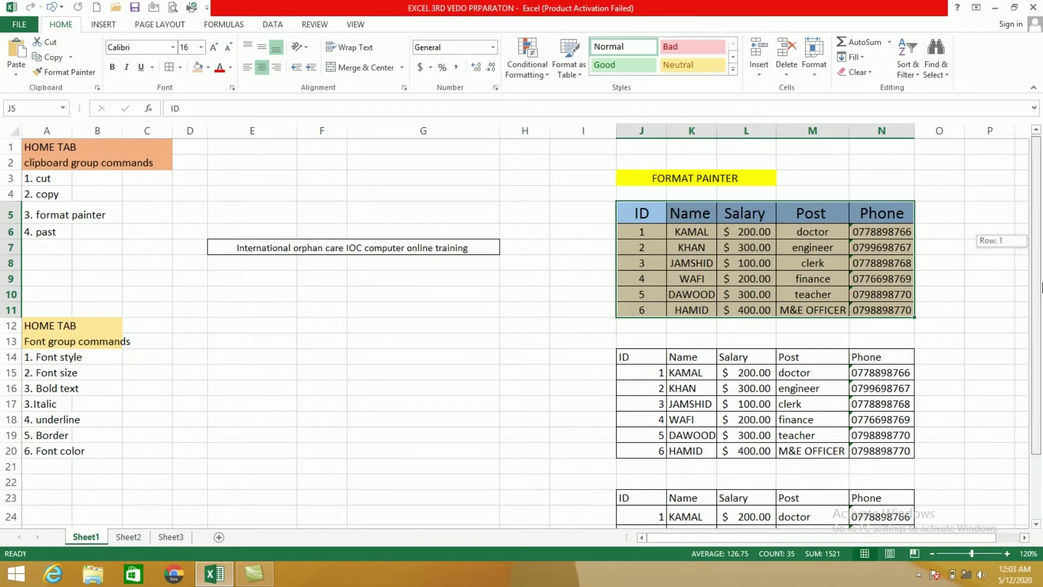
{"action": "scroll", "coordinate": [1035, 247], "scroll_direction": "down", "scroll_amount": 1}
{"action": "left_click_drag", "start_coordinate": [639, 313], "coordinate": [864, 403]}
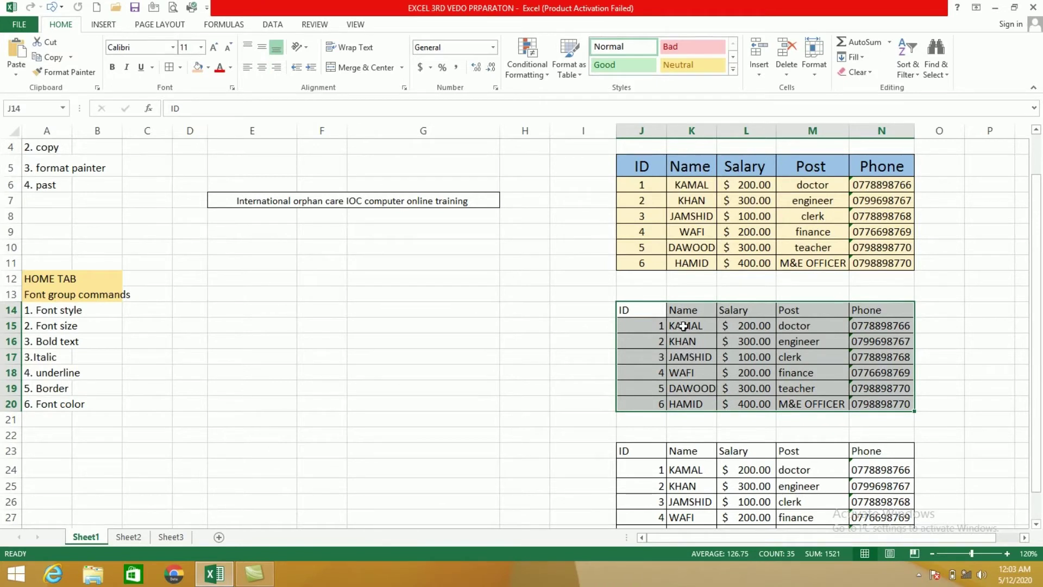
{"action": "left_click", "coordinate": [647, 329]}
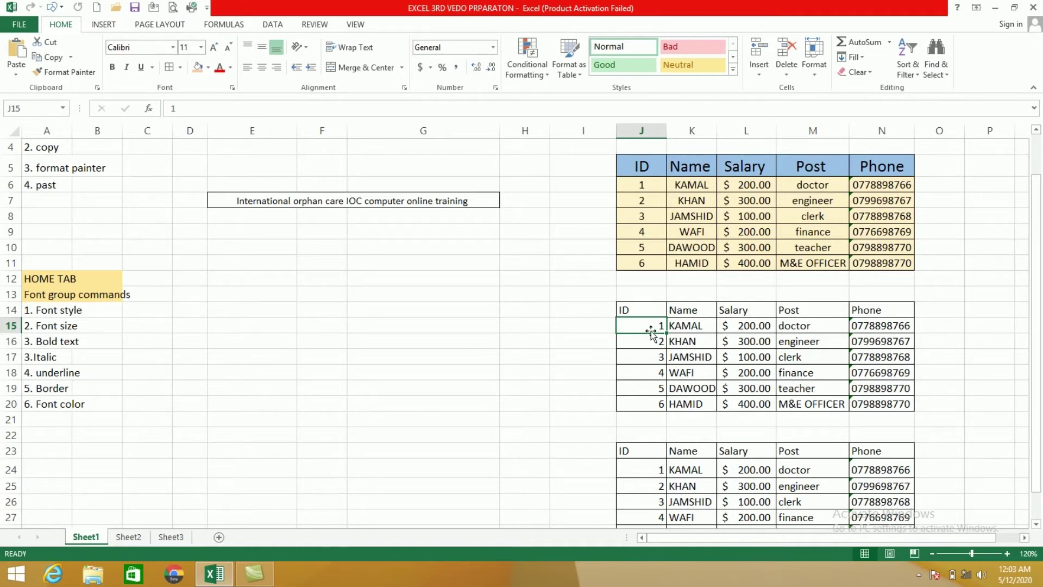
{"action": "left_click_drag", "start_coordinate": [652, 326], "coordinate": [652, 401]}
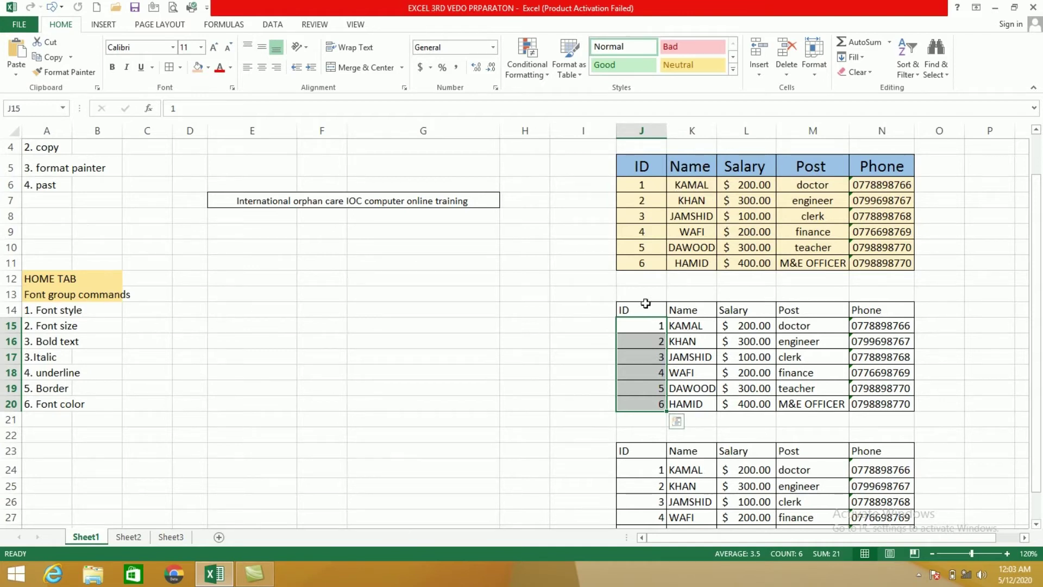
{"action": "left_click_drag", "start_coordinate": [1036, 185], "coordinate": [1042, 141]}
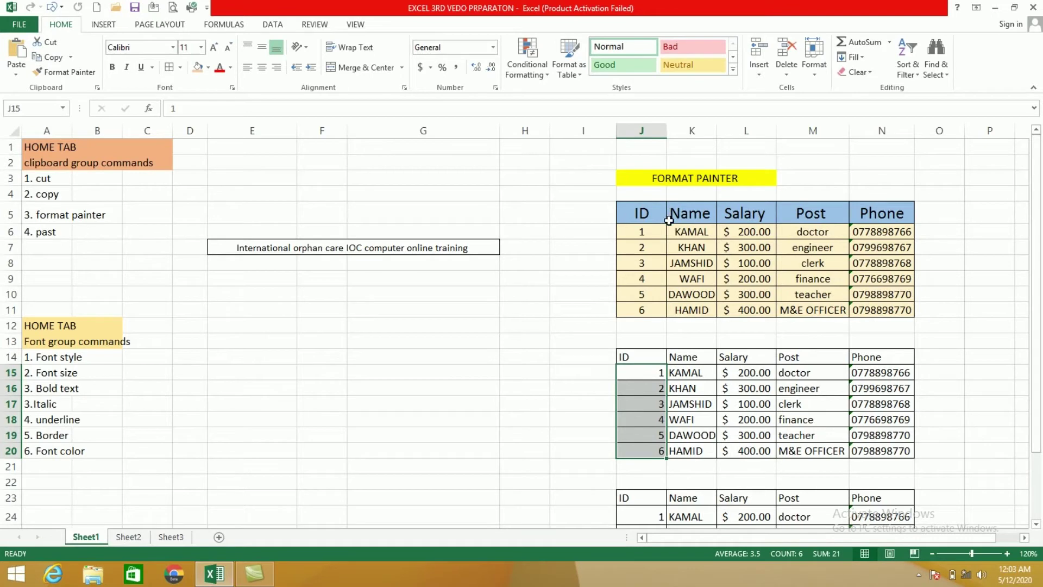
Step: Format-paint the whole J5:N11 table's styling onto J14:N20, after undoing a single-cell attempt
{"action": "left_click", "coordinate": [650, 216]}
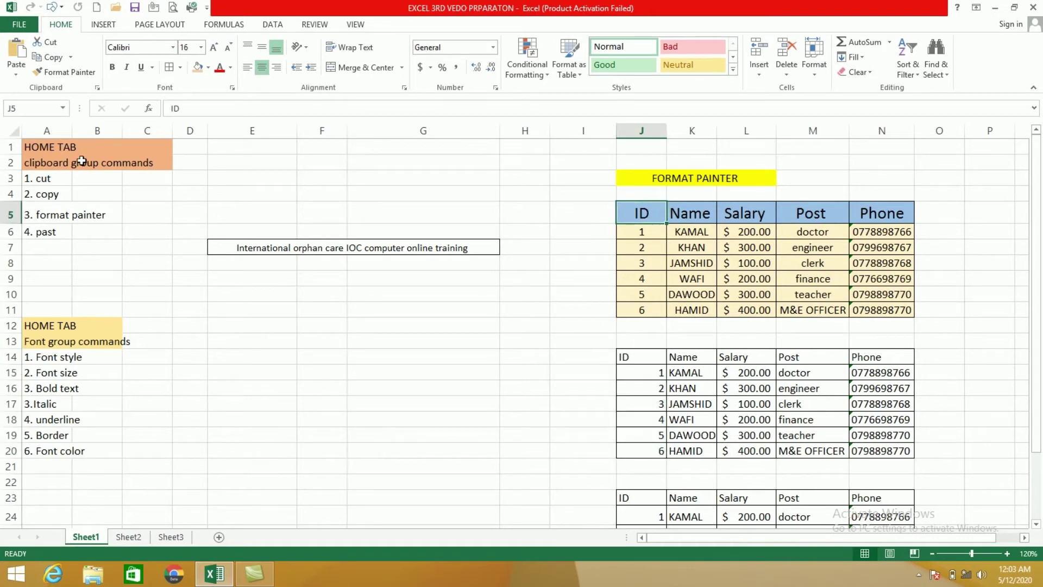
{"action": "left_click", "coordinate": [65, 72]}
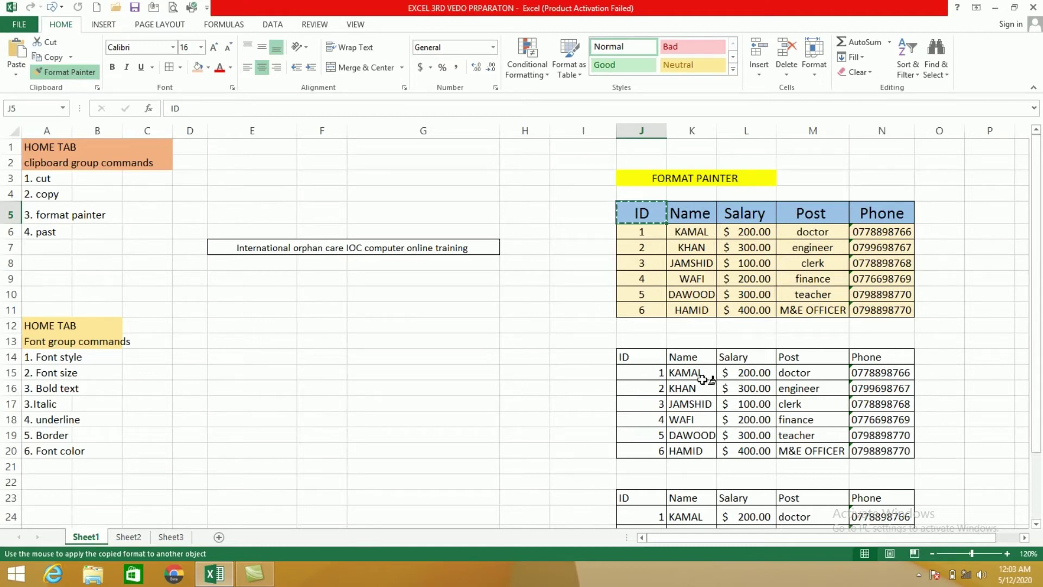
{"action": "left_click_drag", "start_coordinate": [634, 355], "coordinate": [867, 453]}
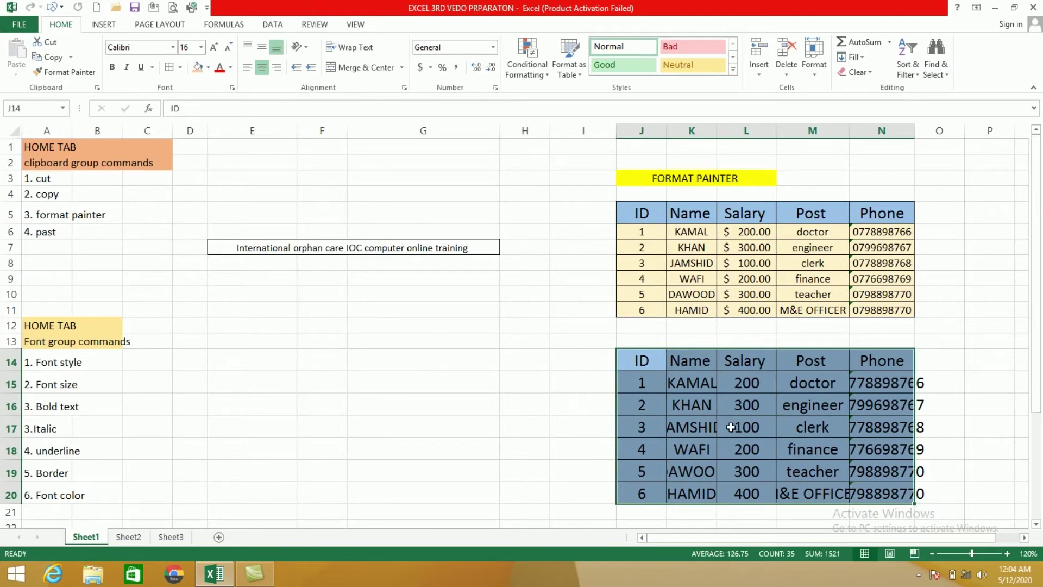
{"action": "key", "text": "ctrl+z"}
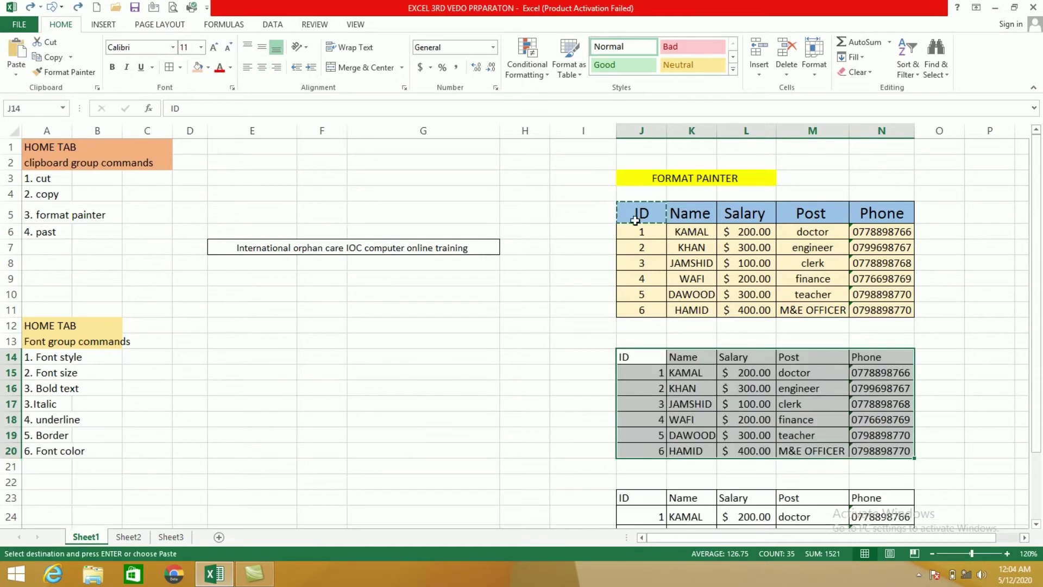
{"action": "mouse_move", "coordinate": [642, 215]}
{"action": "left_mouse_down"}
{"action": "mouse_move", "coordinate": [751, 282]}
{"action": "mouse_move", "coordinate": [886, 310]}
{"action": "left_mouse_up"}
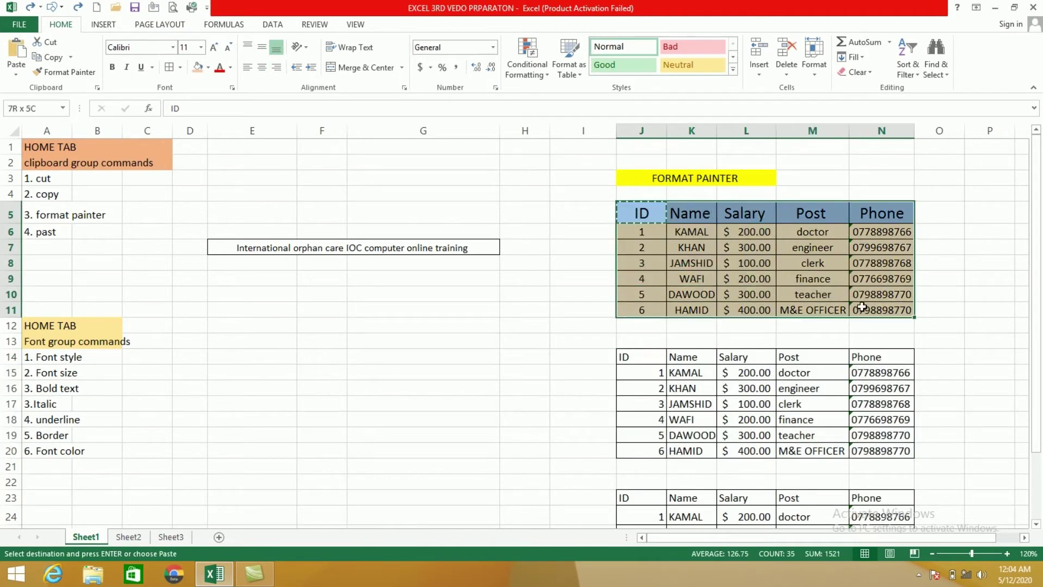
{"action": "key", "text": "ctrl+v"}
{"action": "left_click", "coordinate": [90, 74]}
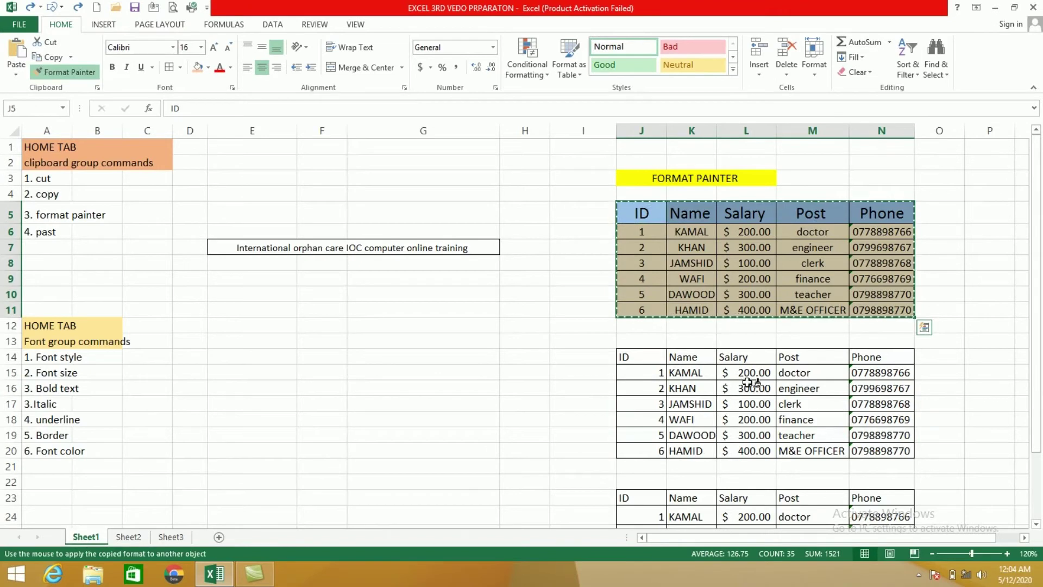
{"action": "left_click_drag", "start_coordinate": [660, 359], "coordinate": [802, 438]}
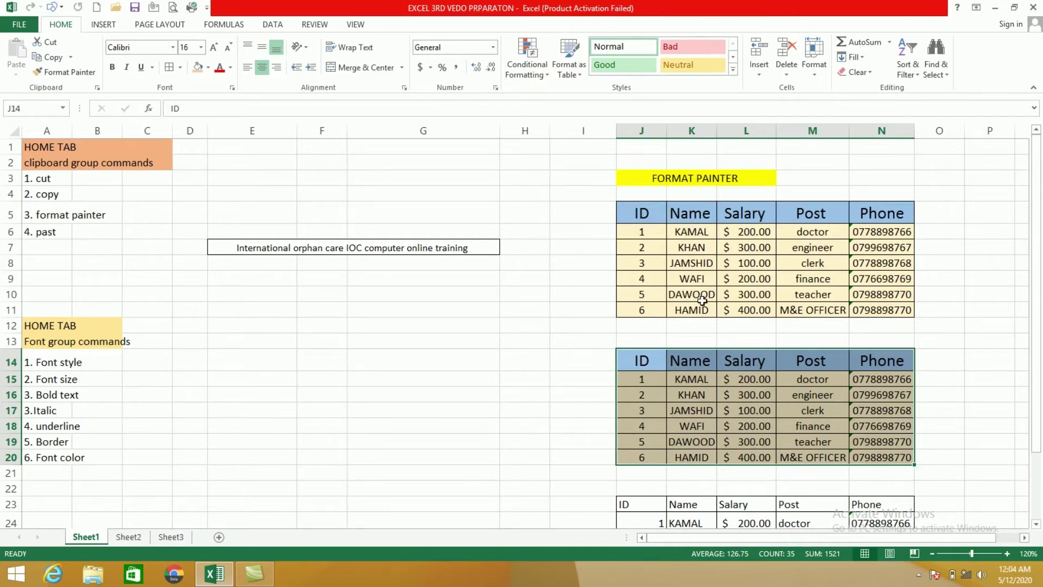
Step: Format-paint the J14:N20 table styling onto the third table at J23:N29
{"action": "left_click_drag", "start_coordinate": [1036, 294], "coordinate": [1036, 359]}
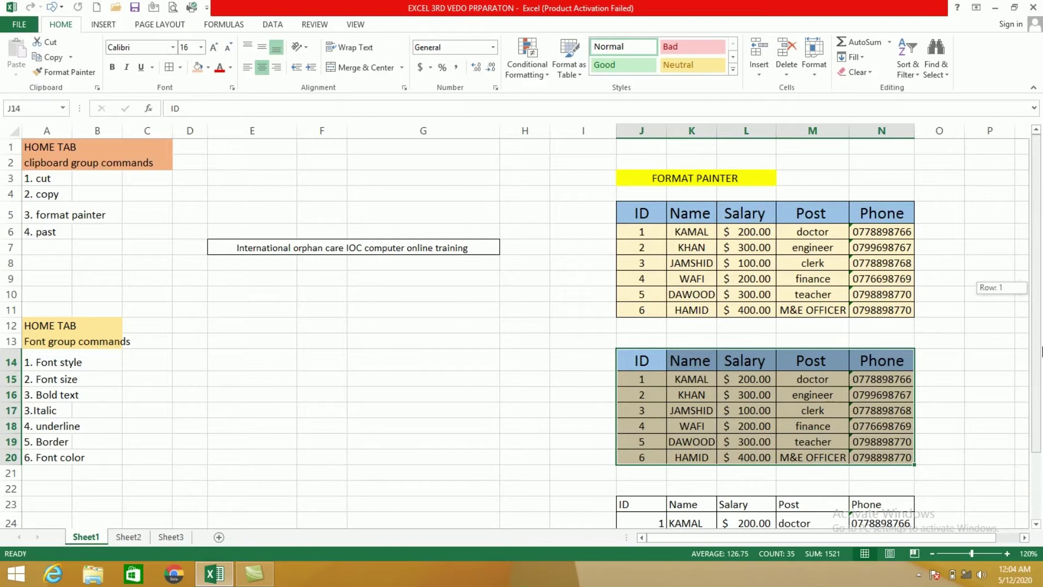
{"action": "left_click", "coordinate": [64, 71]}
{"action": "left_click_drag", "start_coordinate": [634, 419], "coordinate": [835, 499]}
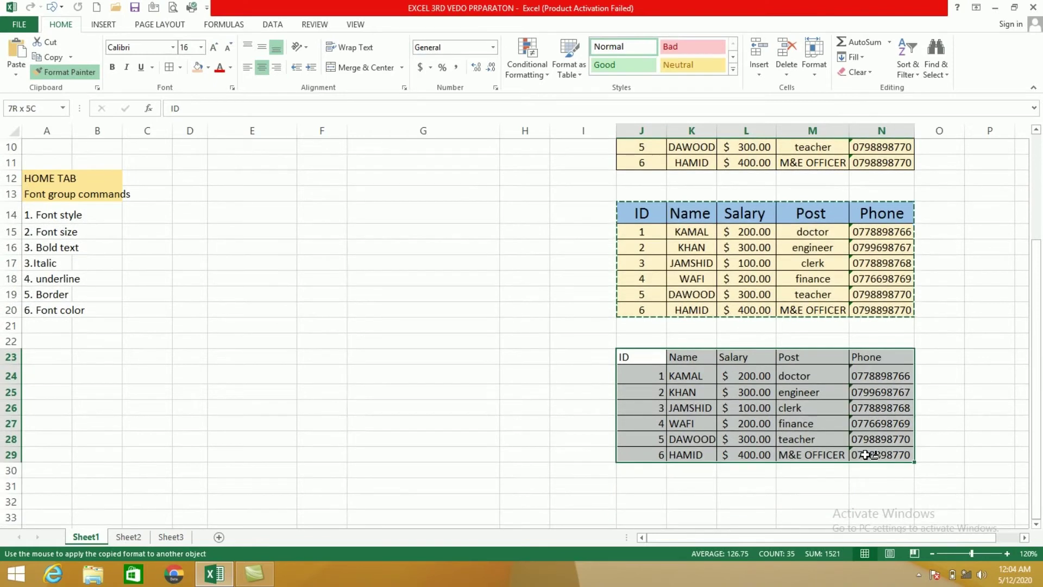
{"action": "left_click_drag", "start_coordinate": [860, 454], "coordinate": [863, 454]}
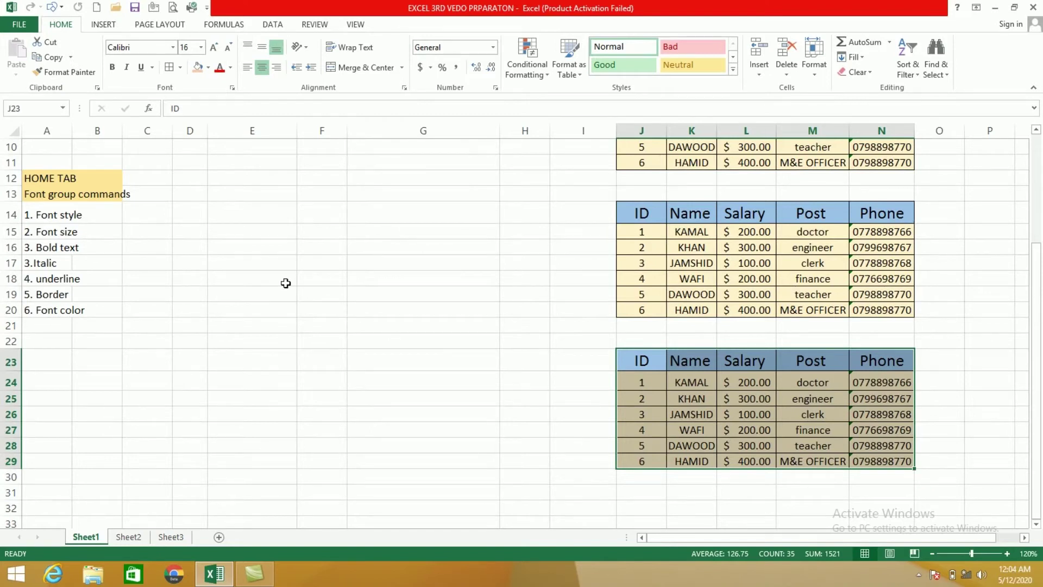
{"action": "left_click_drag", "start_coordinate": [1039, 304], "coordinate": [1039, 217]}
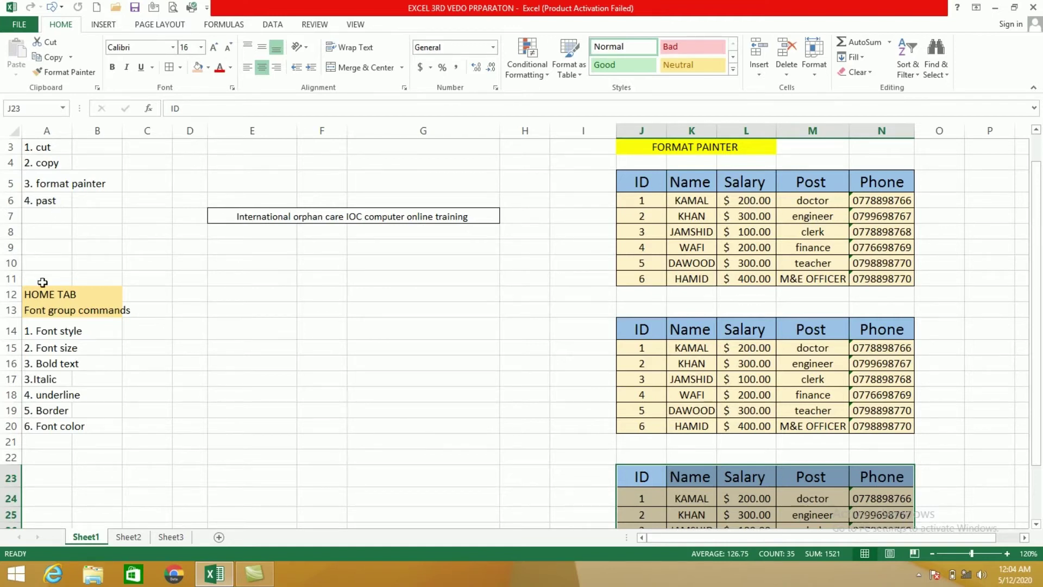
Step: On Sheet2, copy the ID–Phone table D5:H11 and paste it at D19
{"action": "left_click", "coordinate": [128, 537]}
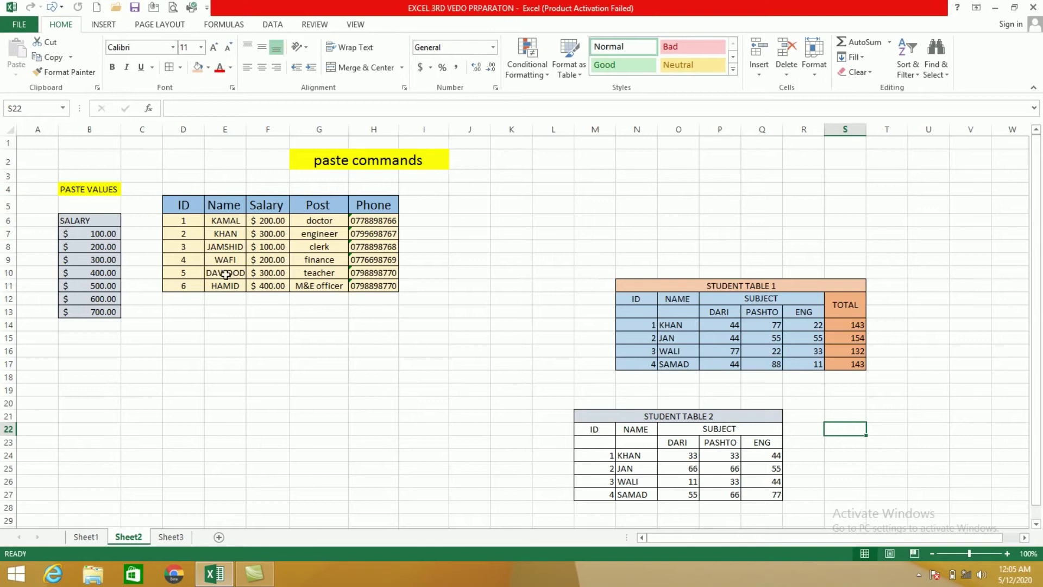
{"action": "left_click_drag", "start_coordinate": [184, 205], "coordinate": [368, 285]}
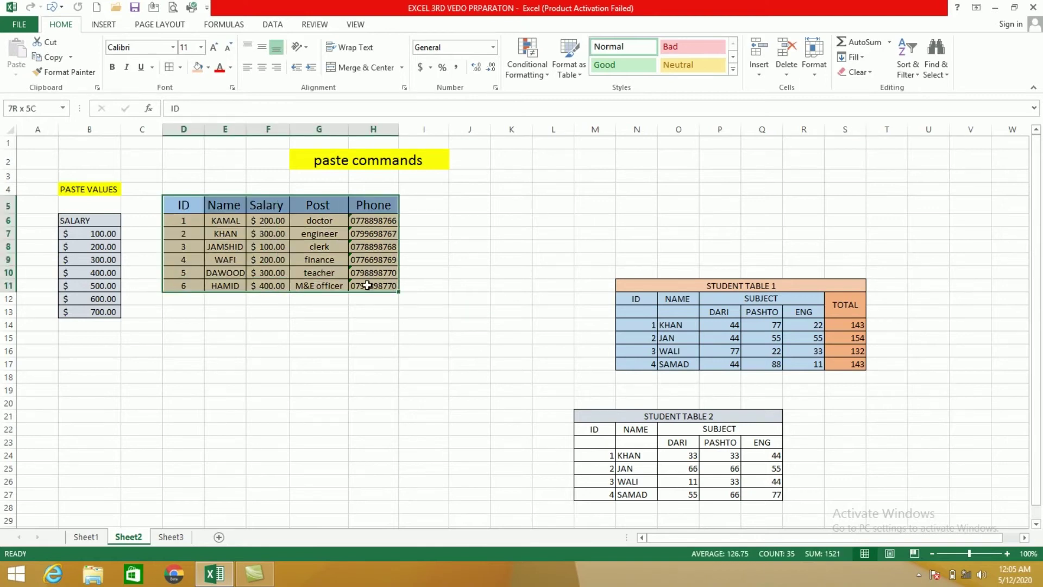
{"action": "left_click", "coordinate": [53, 58]}
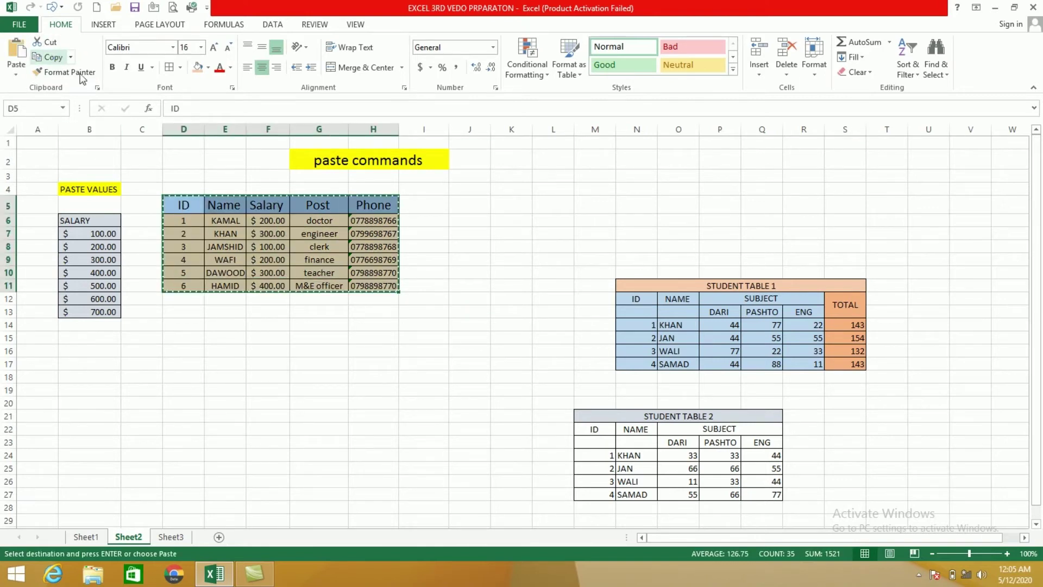
{"action": "left_click", "coordinate": [176, 390]}
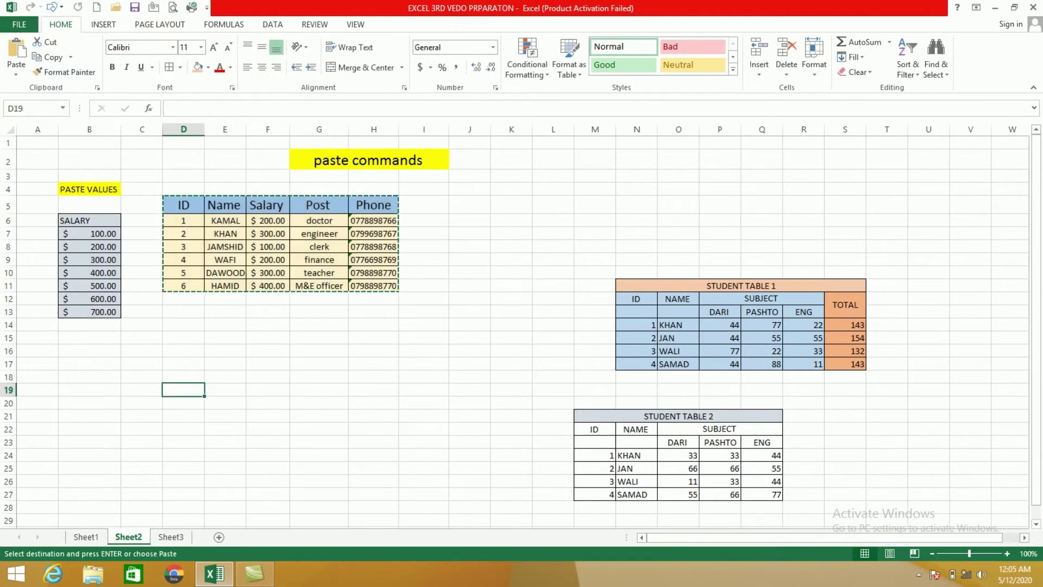
{"action": "left_click", "coordinate": [18, 53]}
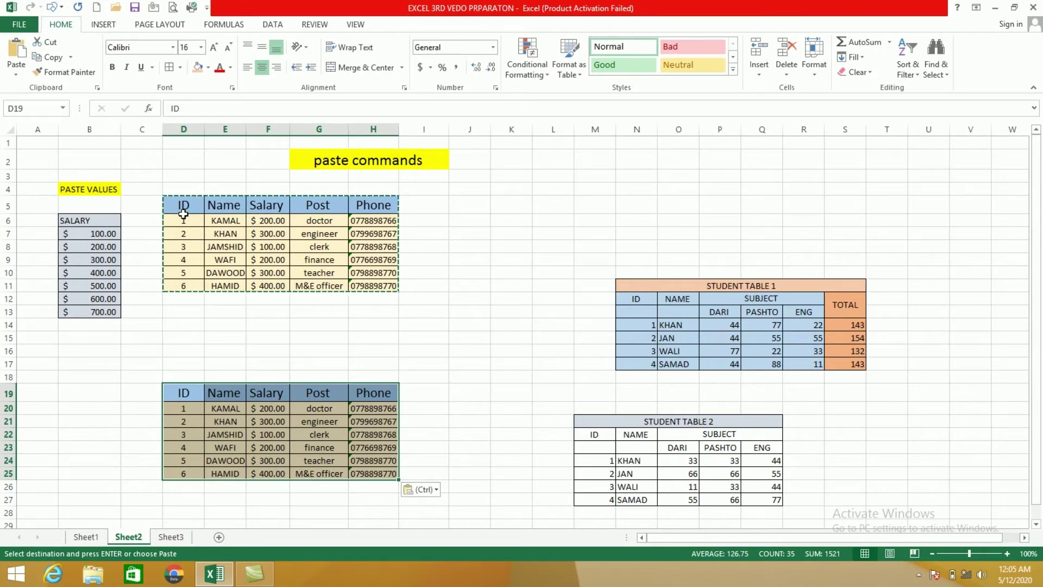
Step: Delete the D5:H11 contents, undo the deletion, and select the lower table D19:H25
{"action": "left_click_drag", "start_coordinate": [172, 204], "coordinate": [364, 284]}
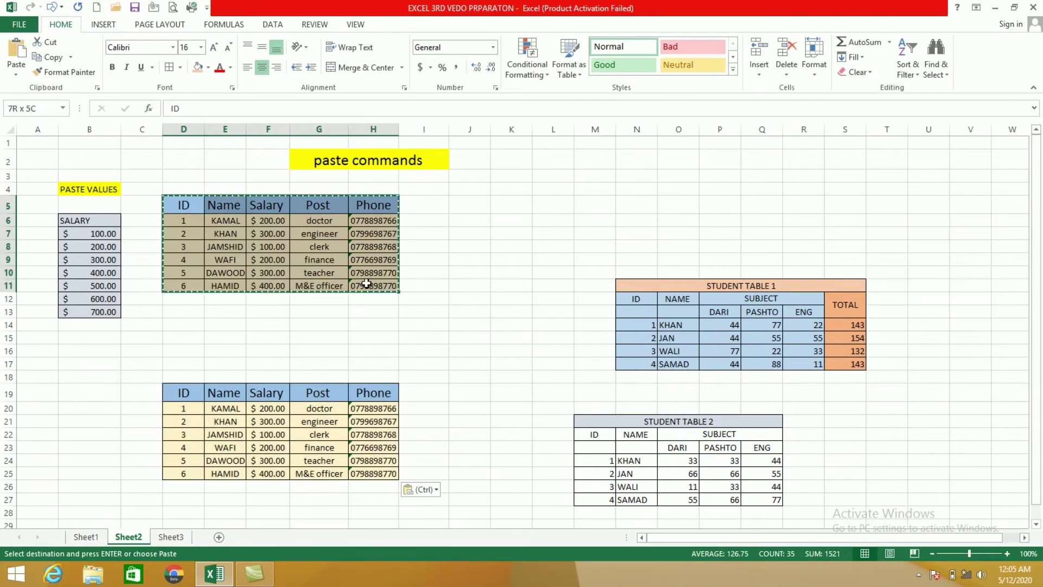
{"action": "key", "text": "Delete"}
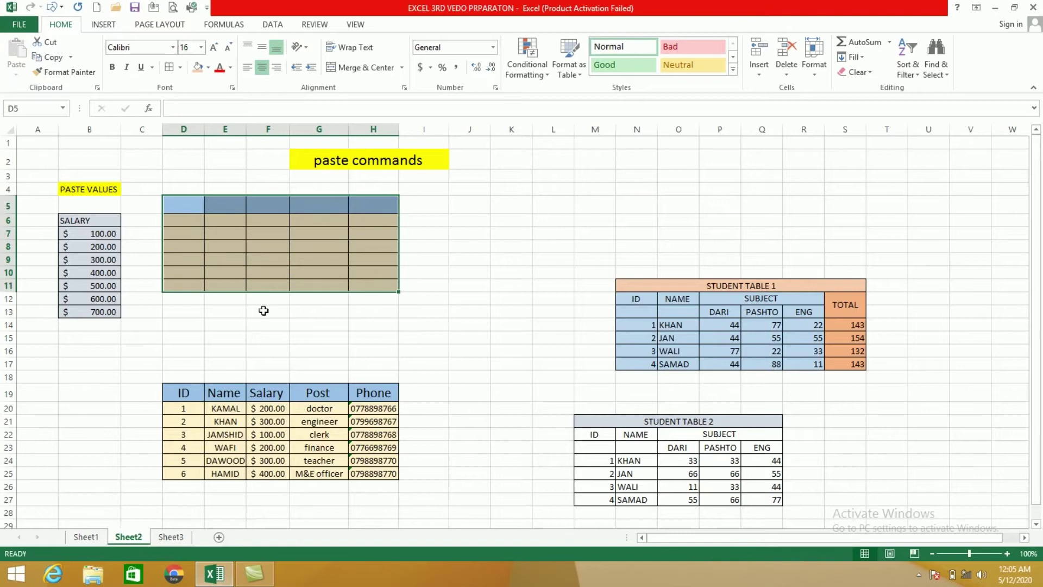
{"action": "key", "text": "ctrl+z"}
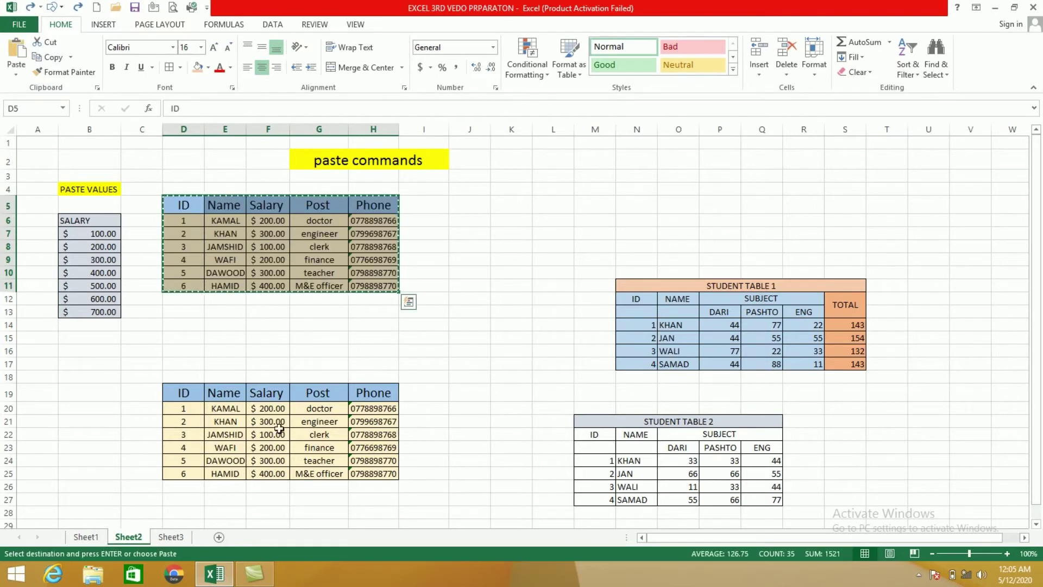
{"action": "left_click", "coordinate": [251, 409]}
{"action": "left_click", "coordinate": [169, 206]}
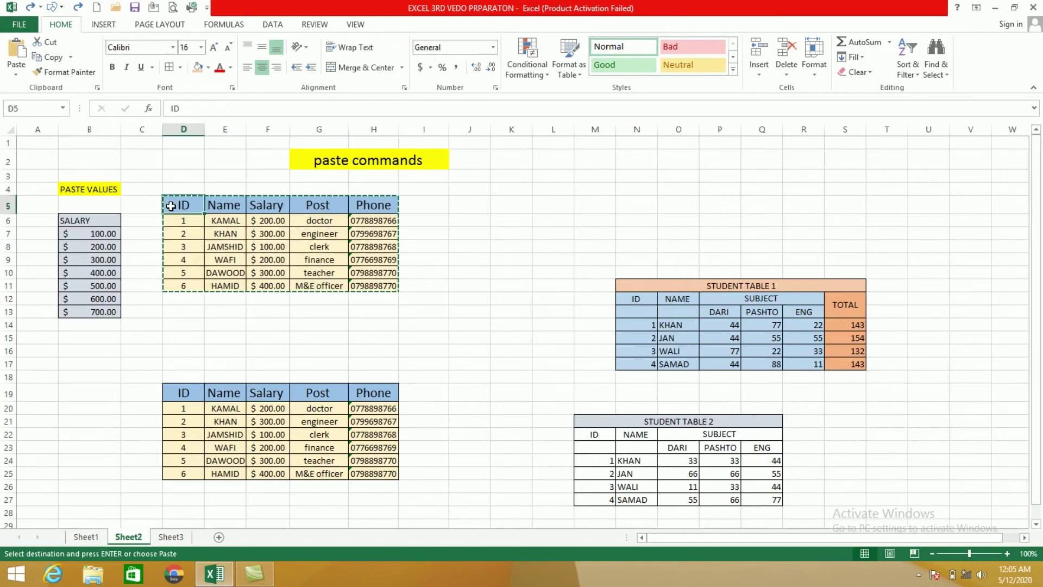
{"action": "left_click_drag", "start_coordinate": [171, 206], "coordinate": [398, 288]}
{"action": "key", "text": "Return"}
{"action": "left_click", "coordinate": [226, 373]}
{"action": "left_click_drag", "start_coordinate": [180, 392], "coordinate": [366, 474]}
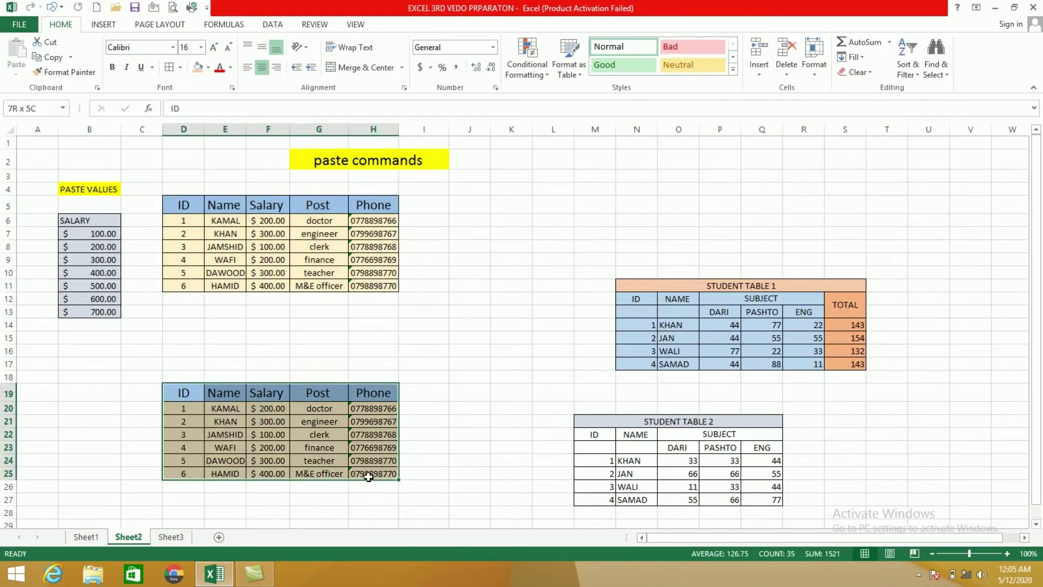
Step: Clear all contents and formatting from D19:H25, then copy the D5:H11 table
{"action": "left_click", "coordinate": [858, 72]}
{"action": "left_click", "coordinate": [860, 88]}
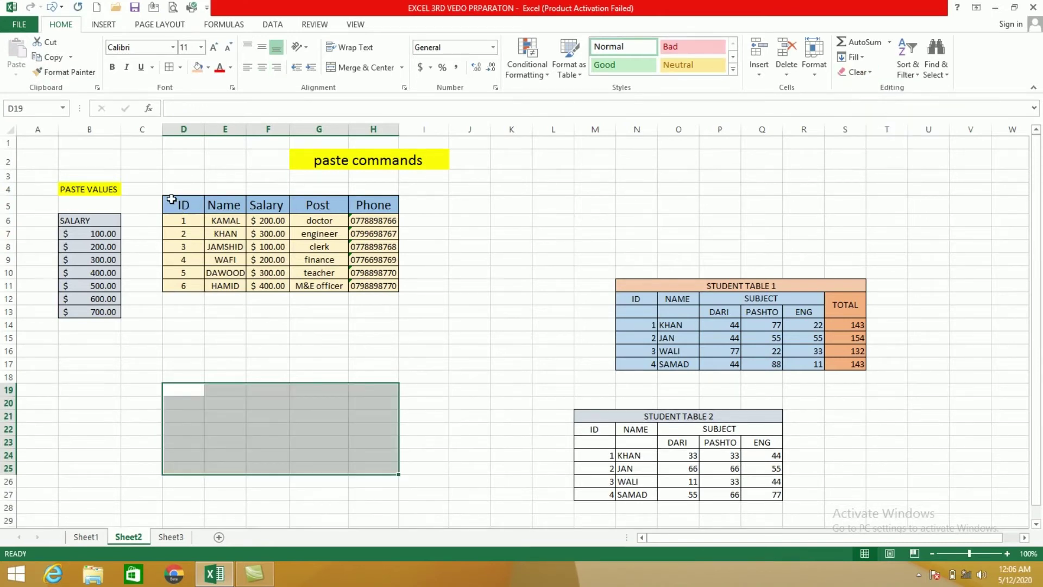
{"action": "left_click_drag", "start_coordinate": [172, 200], "coordinate": [373, 280]}
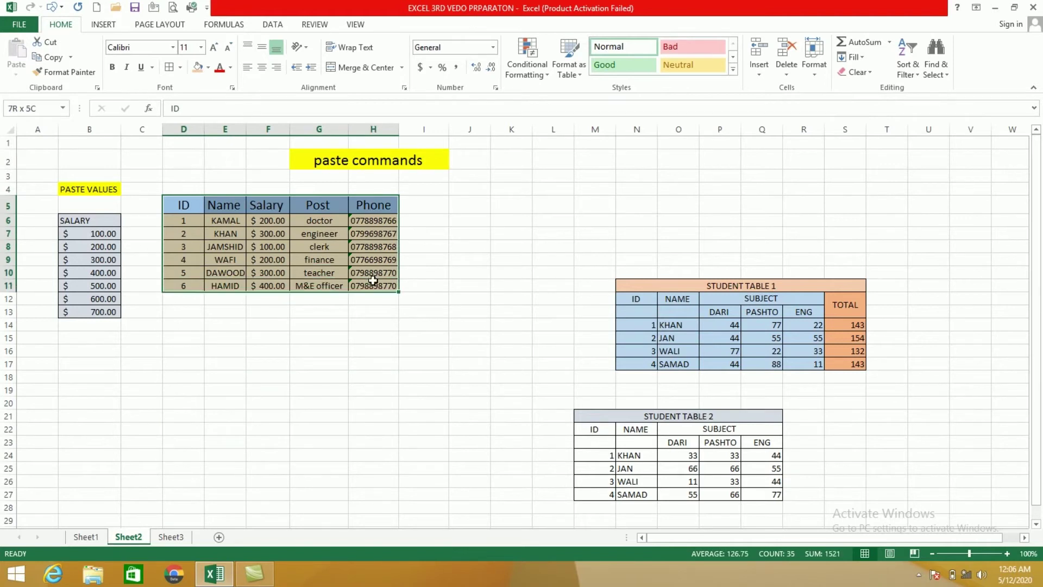
{"action": "left_click", "coordinate": [49, 57]}
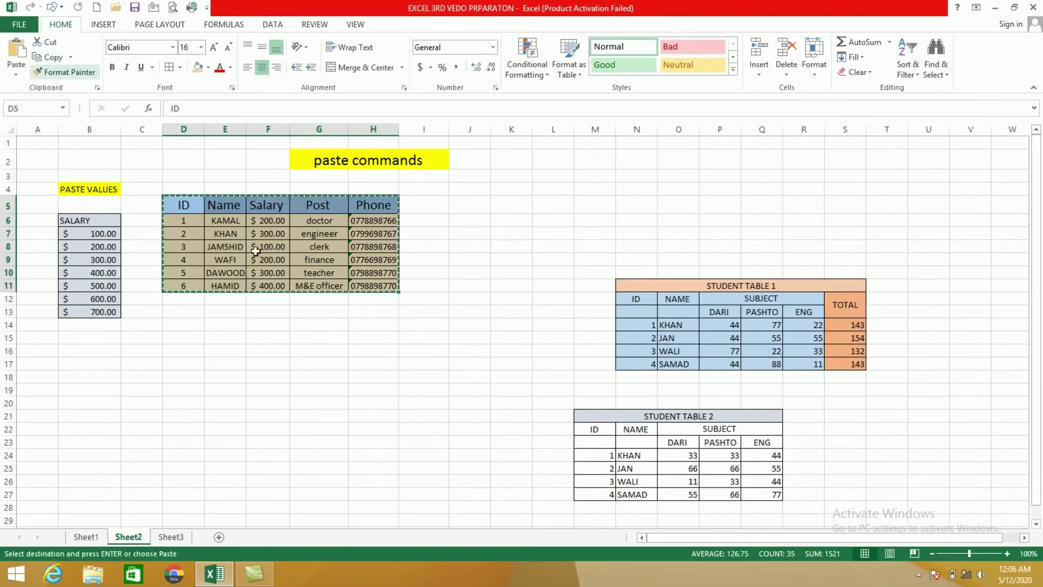
Step: Try a Formulas paste at D19, remove it, and reselect the upper table D5:H11
{"action": "left_click", "coordinate": [185, 392]}
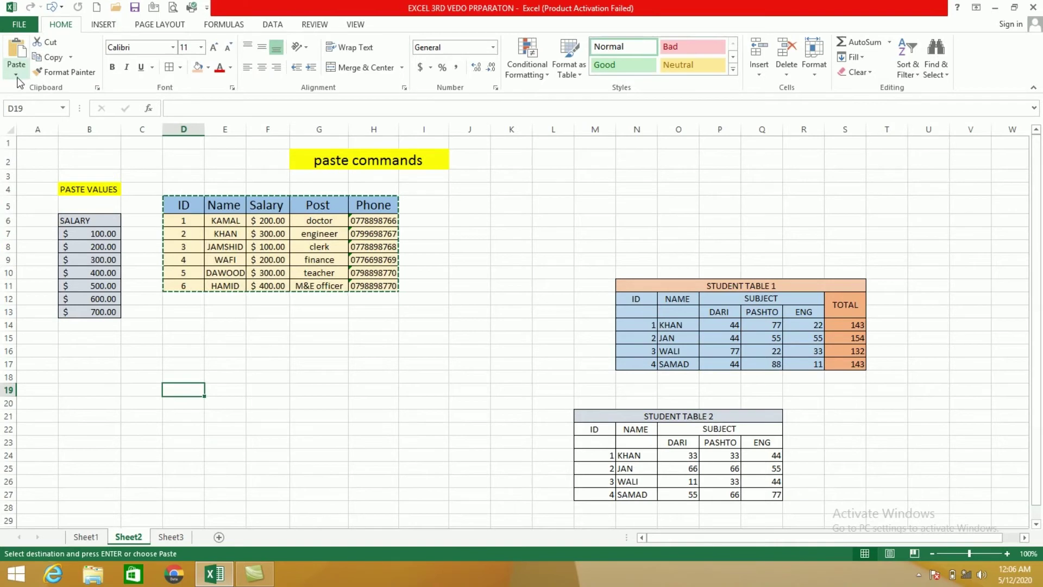
{"action": "left_click", "coordinate": [16, 76]}
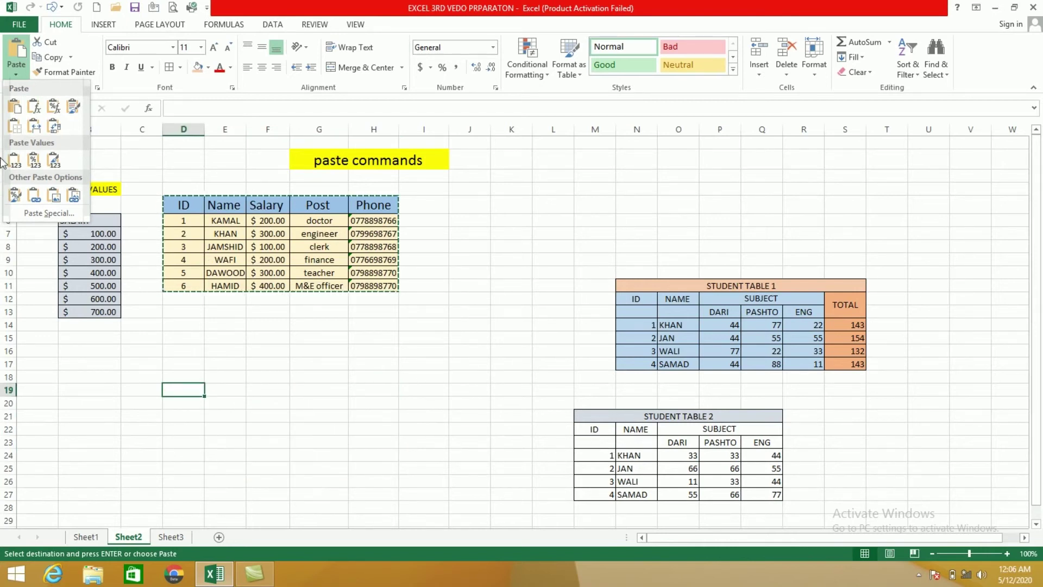
{"action": "left_click", "coordinate": [31, 116]}
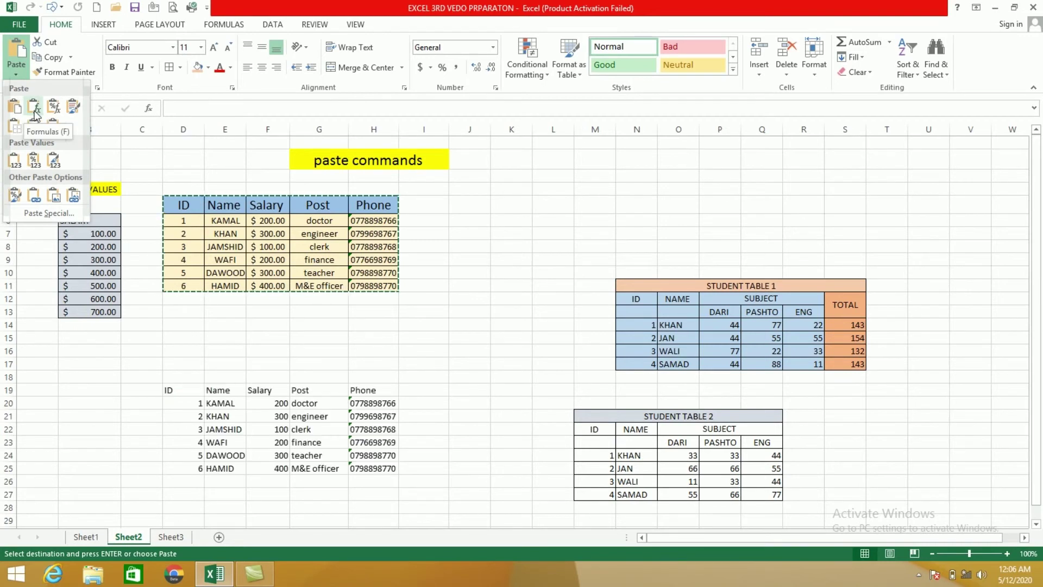
{"action": "key", "text": "Escape"}
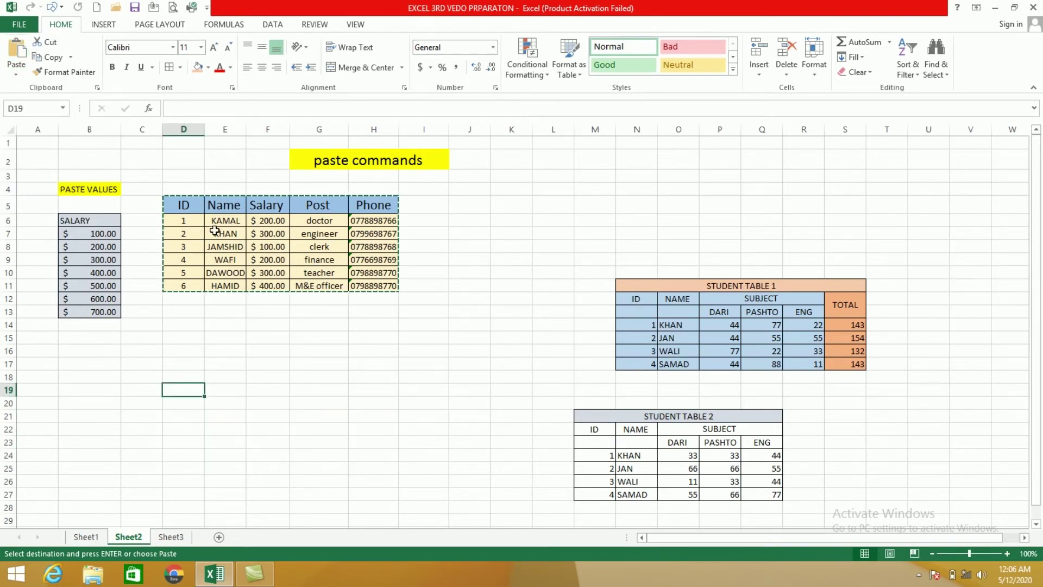
{"action": "left_click", "coordinate": [184, 209]}
{"action": "key", "text": "ctrl+a"}
{"action": "key", "text": "Escape"}
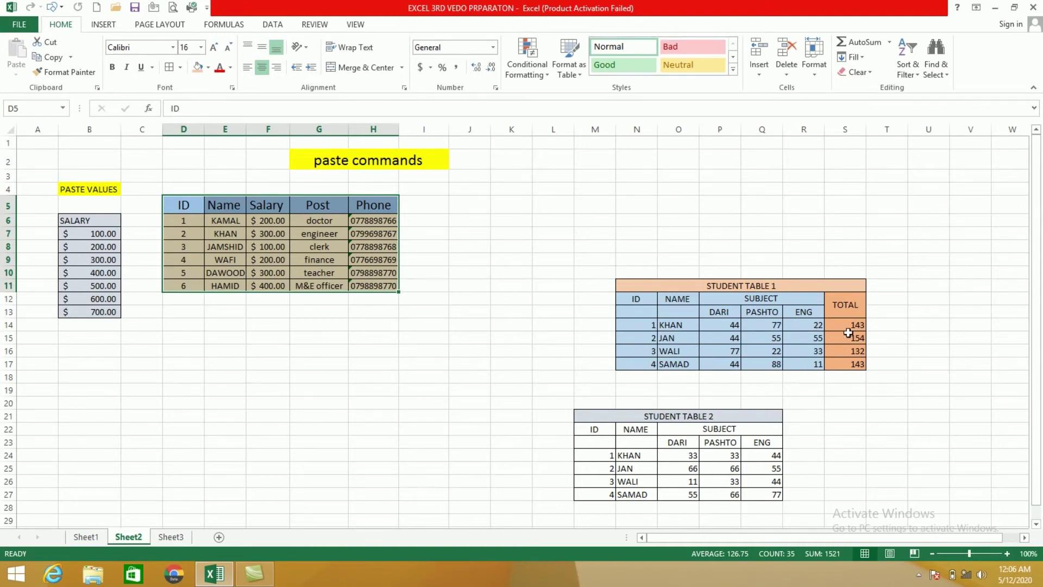
Step: Check the TOTAL sum formulas and copy Student Table 1's TOTAL column S12:S17
{"action": "left_click", "coordinate": [851, 328]}
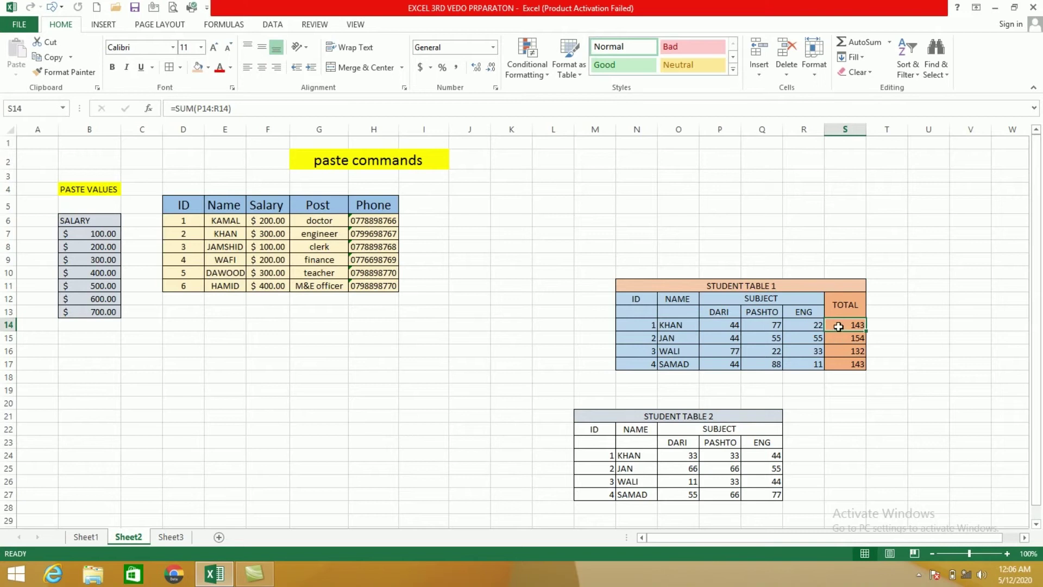
{"action": "left_click", "coordinate": [836, 360]}
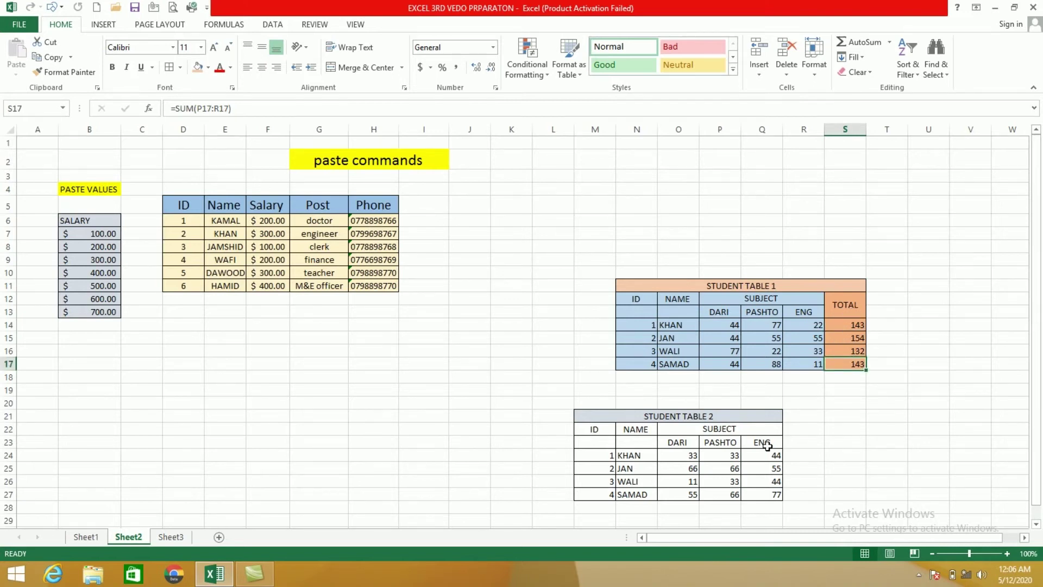
{"action": "left_click_drag", "start_coordinate": [848, 309], "coordinate": [862, 364]}
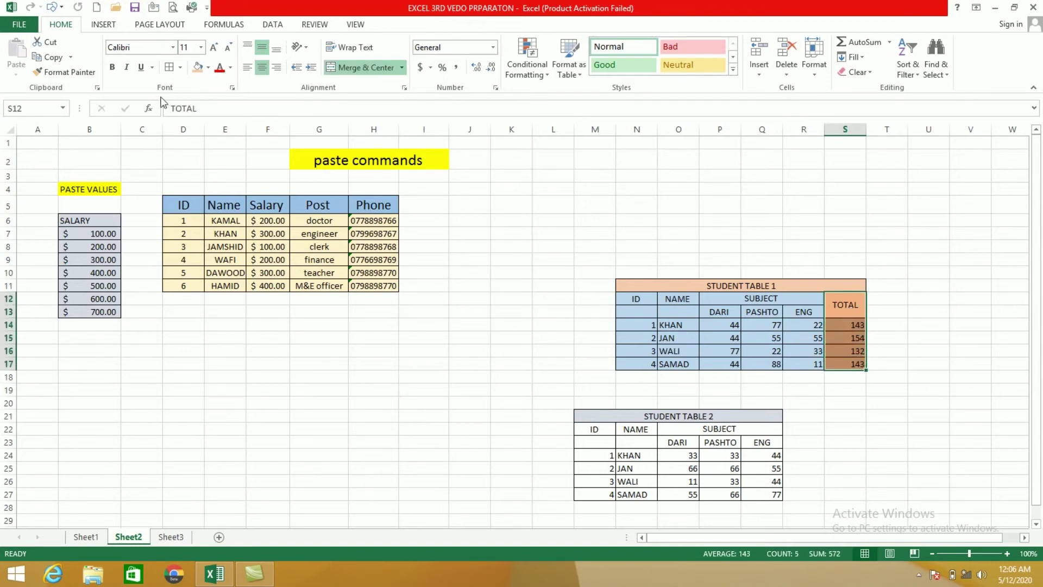
{"action": "left_click", "coordinate": [54, 60]}
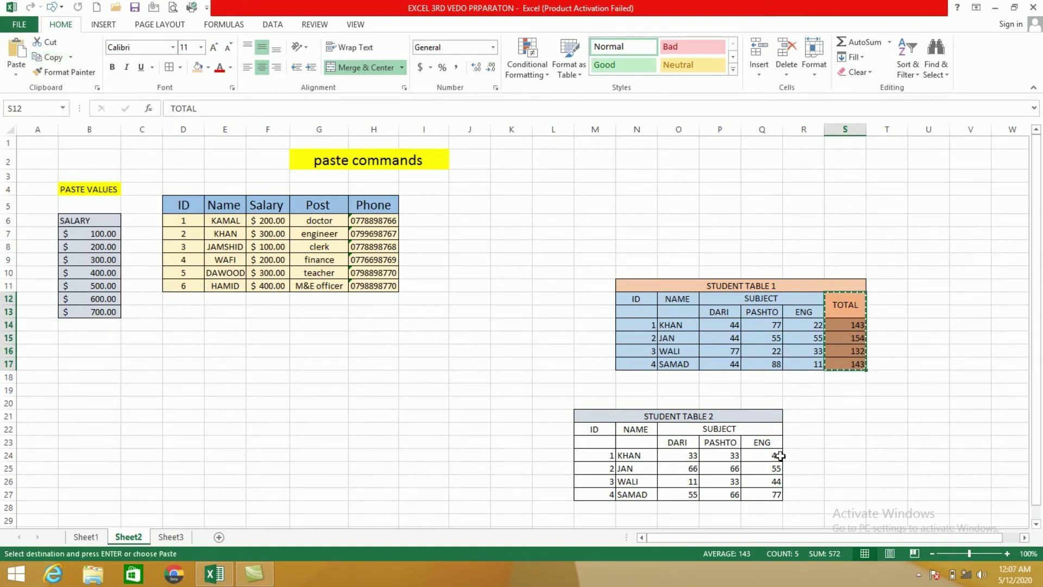
Step: Paste the totals as formulas at R22 beside Student Table 2, giving 110, 187, 88, 198
{"action": "left_click", "coordinate": [803, 431]}
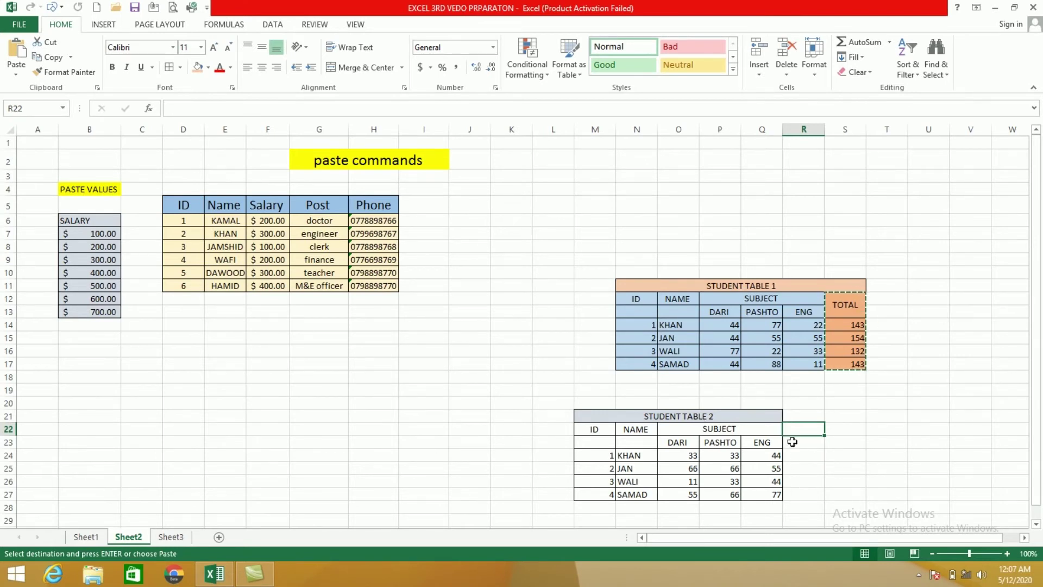
{"action": "left_click", "coordinate": [18, 77]}
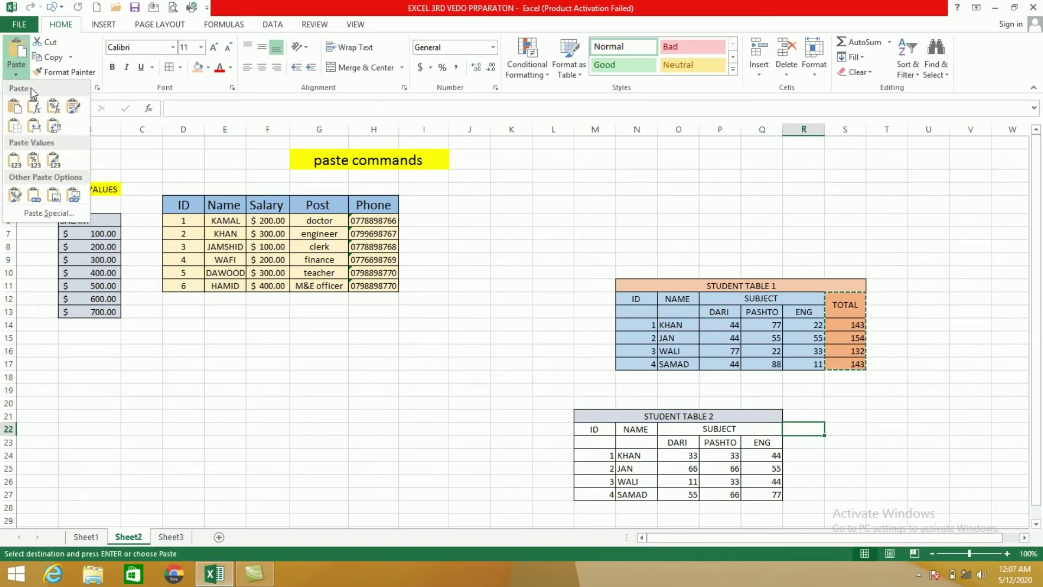
{"action": "left_click", "coordinate": [36, 108]}
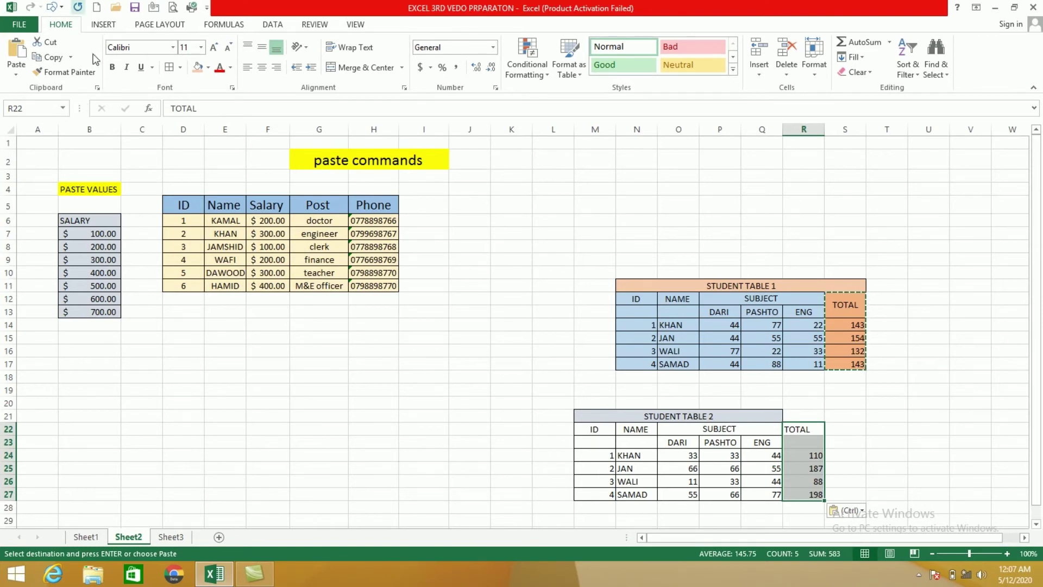
{"action": "left_click", "coordinate": [18, 76]}
{"action": "left_click", "coordinate": [18, 78]}
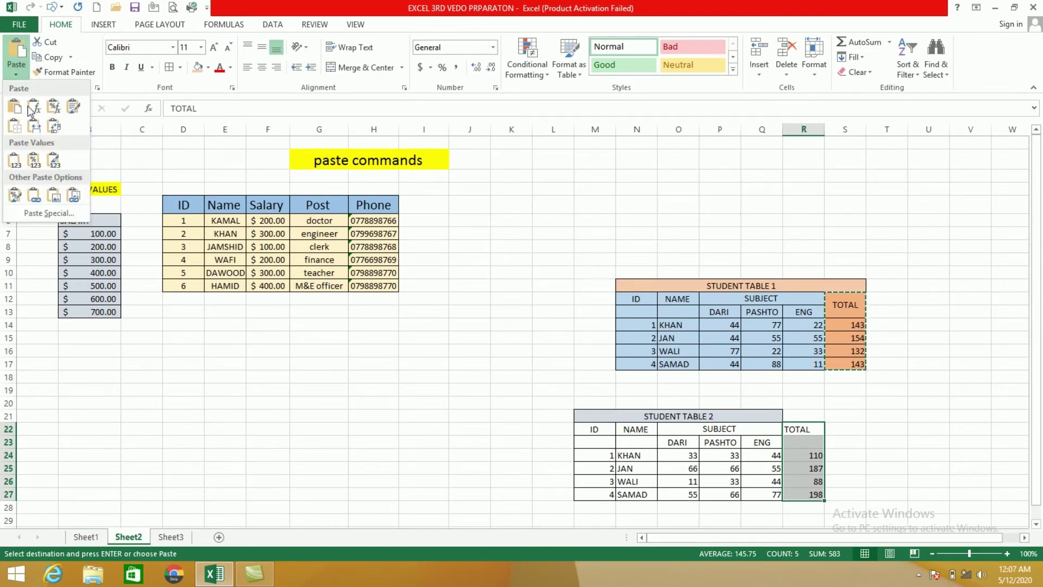
Step: Copy the employee table D5:H11 and pick D18 as the paste destination
{"action": "left_click", "coordinate": [244, 308]}
{"action": "left_click_drag", "start_coordinate": [183, 208], "coordinate": [367, 289]}
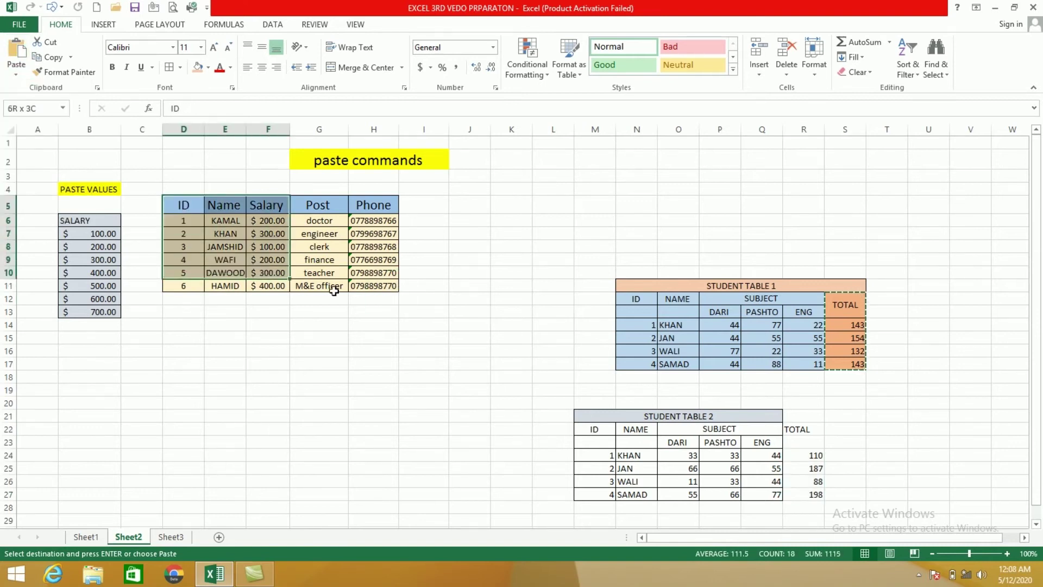
{"action": "left_click", "coordinate": [50, 57]}
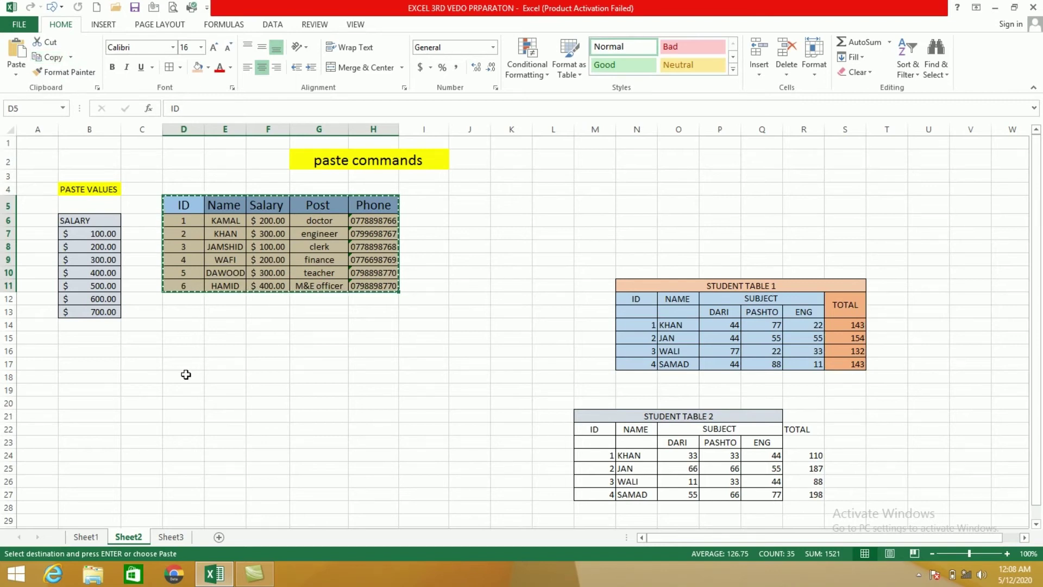
{"action": "left_click", "coordinate": [186, 375]}
{"action": "left_click", "coordinate": [15, 74]}
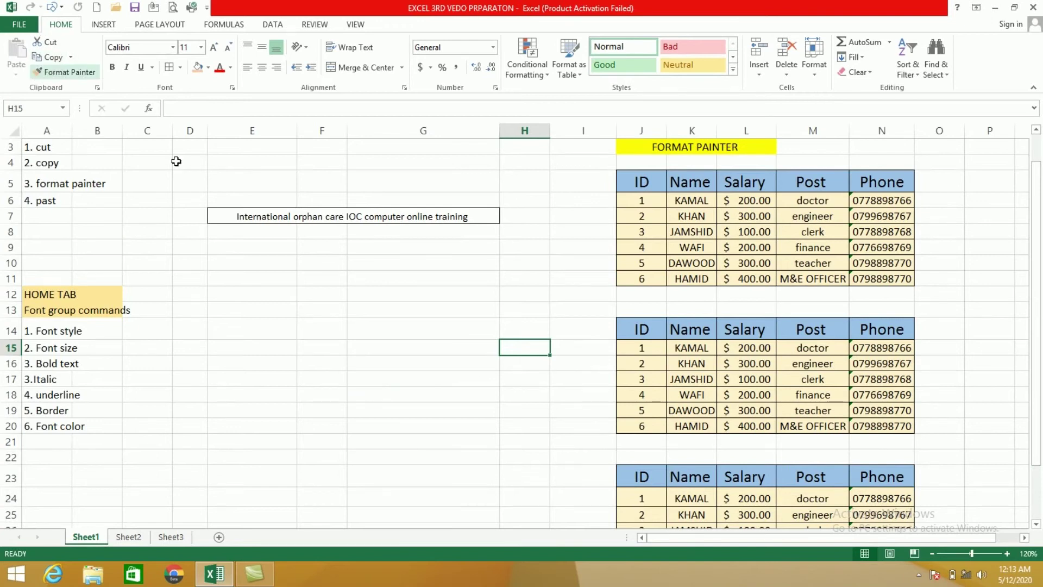
Step: Copy the FORMAT PAINTER employee table, trial-paste it with source formatting at D12, then undo
{"action": "key", "text": "Escape"}
{"action": "left_click_drag", "start_coordinate": [633, 186], "coordinate": [872, 281]}
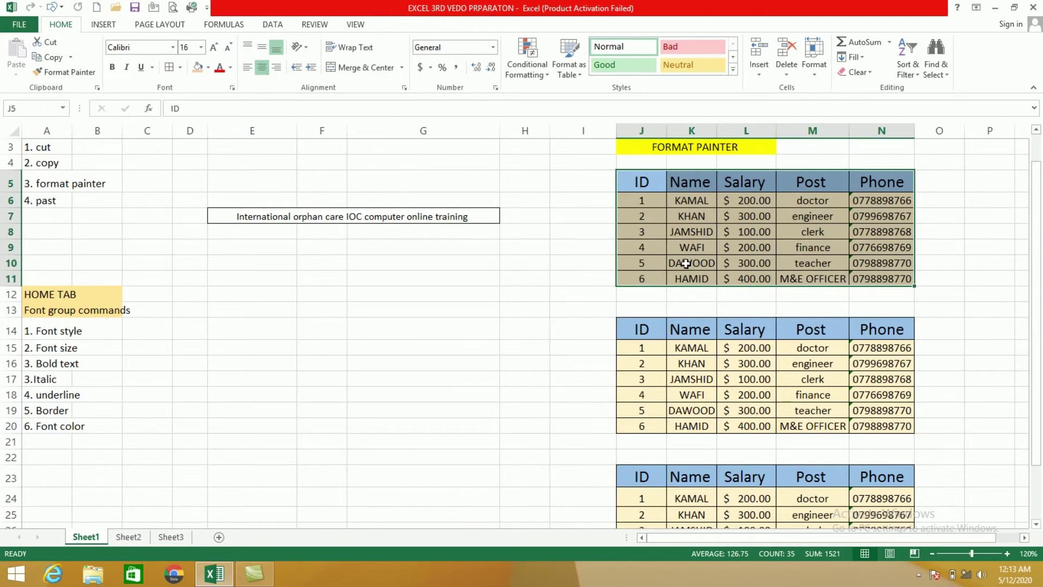
{"action": "key", "text": "ctrl+c"}
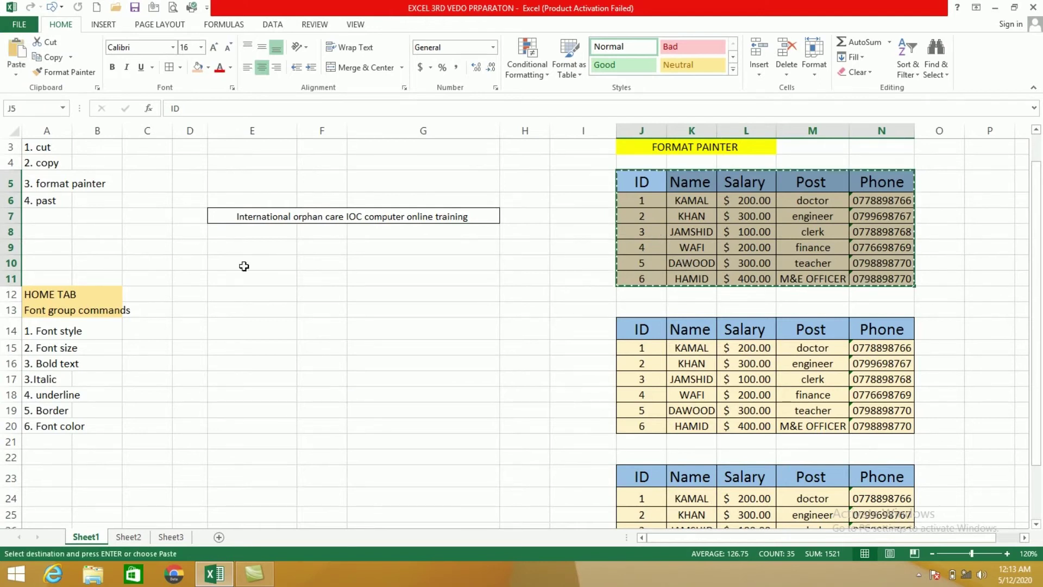
{"action": "left_click", "coordinate": [188, 293]}
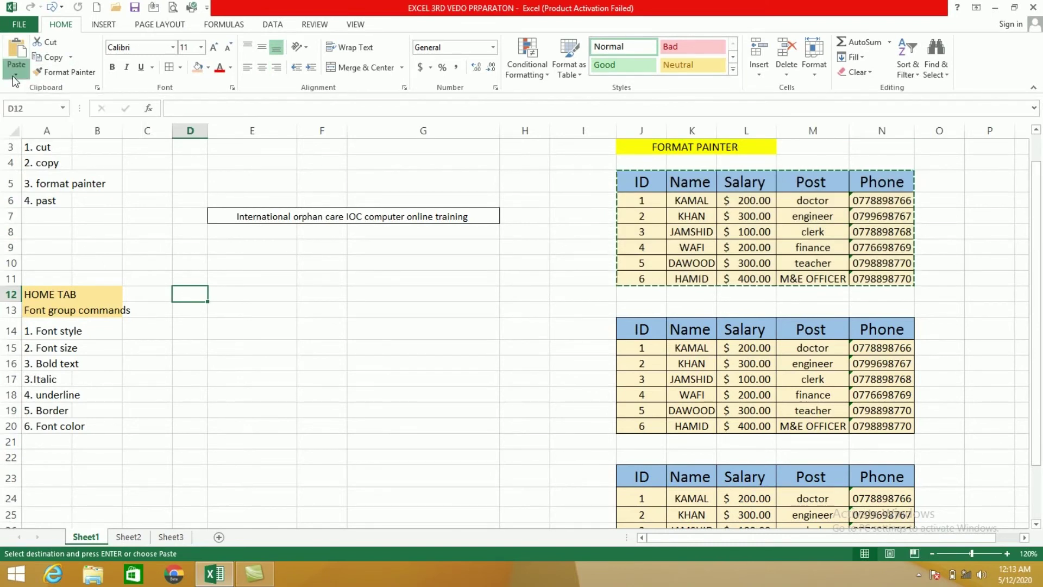
{"action": "left_click", "coordinate": [14, 76]}
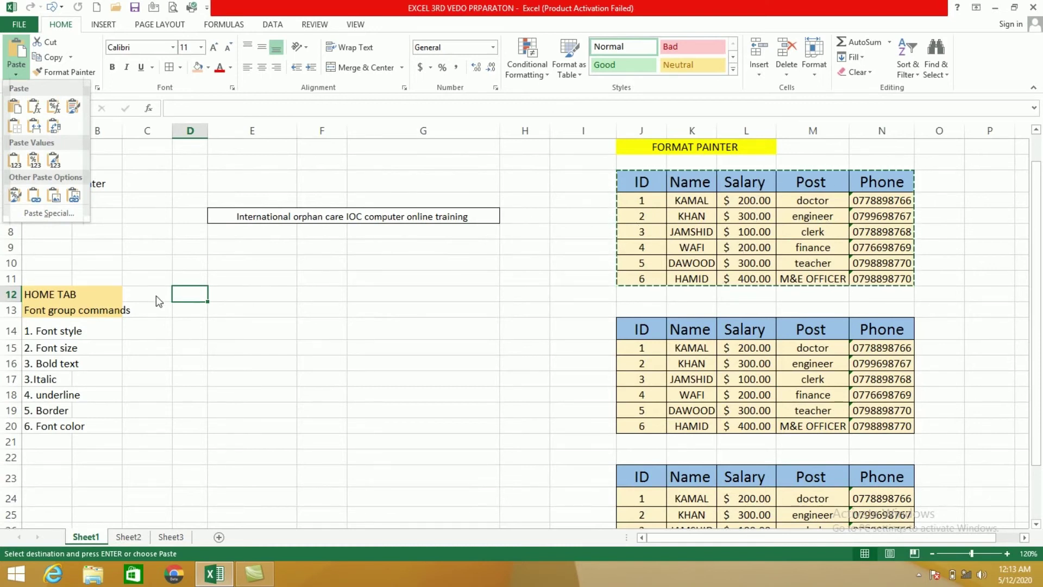
{"action": "left_click", "coordinate": [17, 109]}
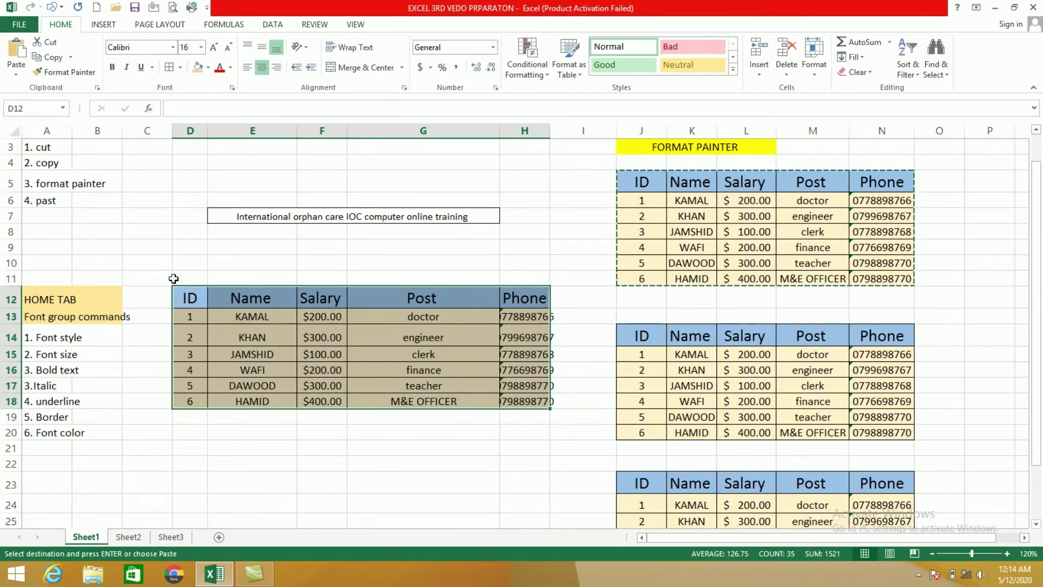
{"action": "key", "text": "ctrl+z"}
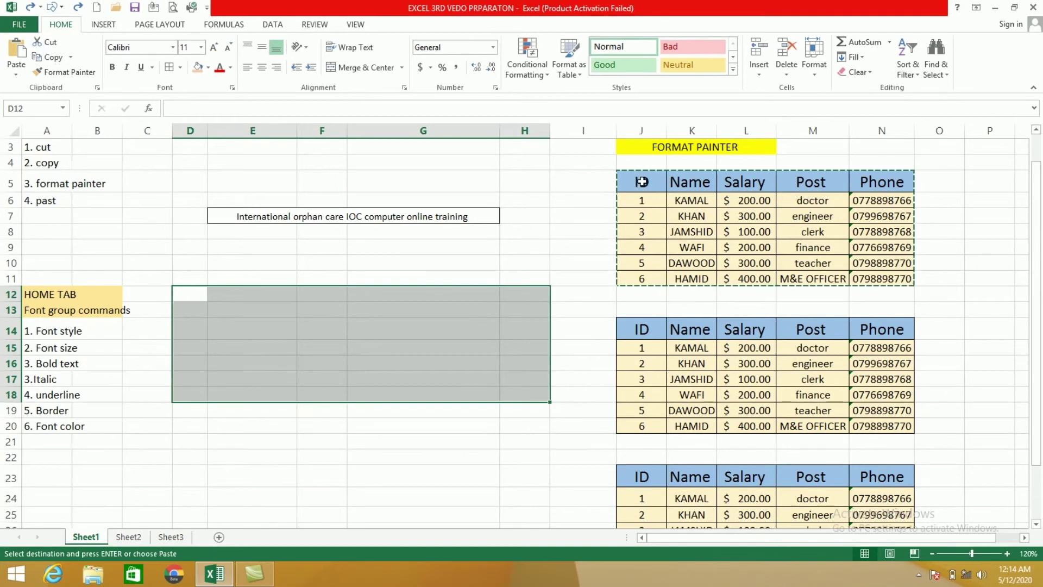
Step: Paste the employee table J5:N11 at D13 using Keep Source Column Widths
{"action": "left_click_drag", "start_coordinate": [641, 182], "coordinate": [884, 284]}
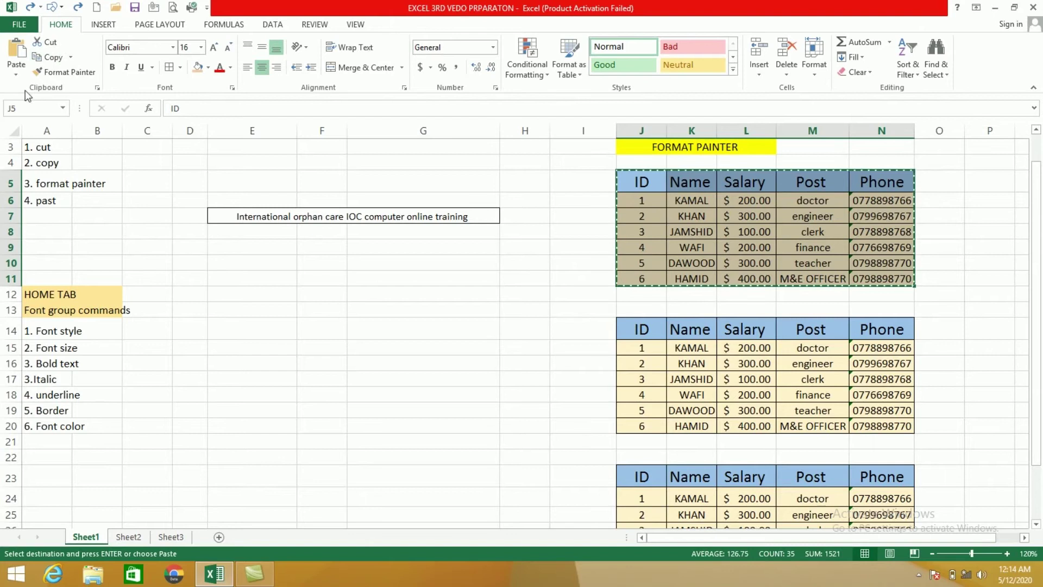
{"action": "left_click", "coordinate": [185, 309]}
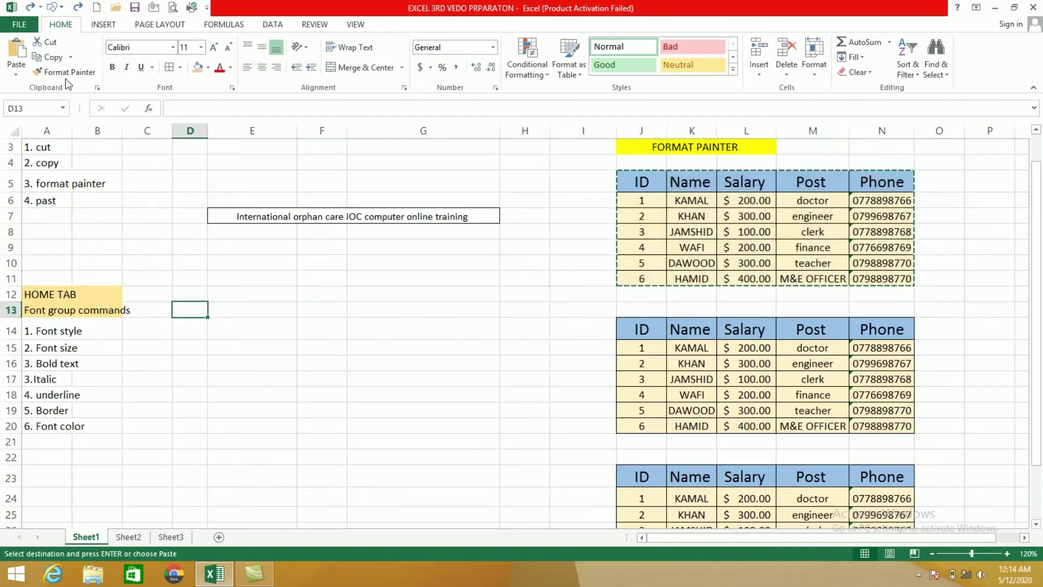
{"action": "left_click", "coordinate": [16, 73]}
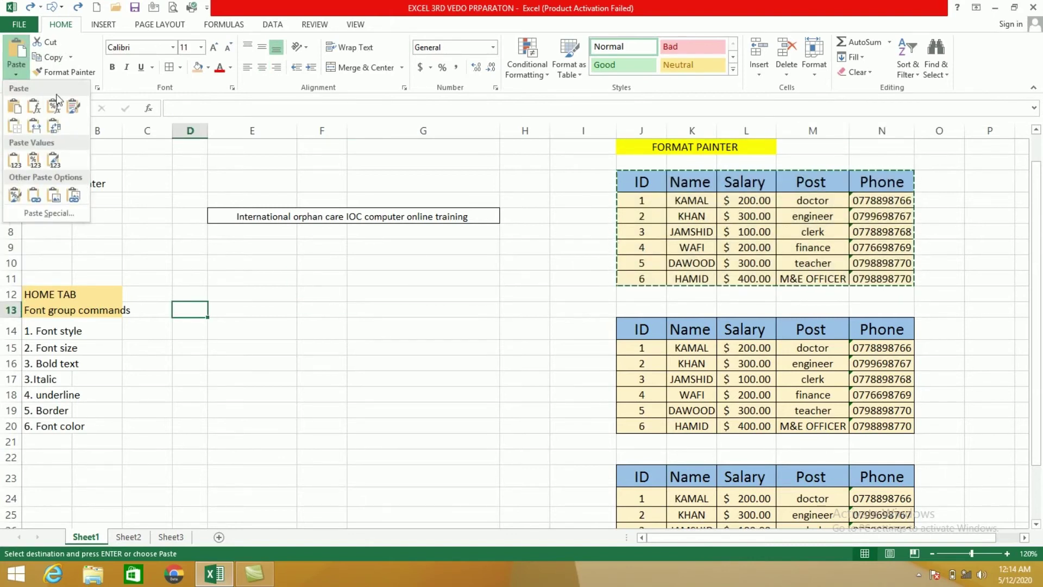
{"action": "left_click", "coordinate": [35, 128]}
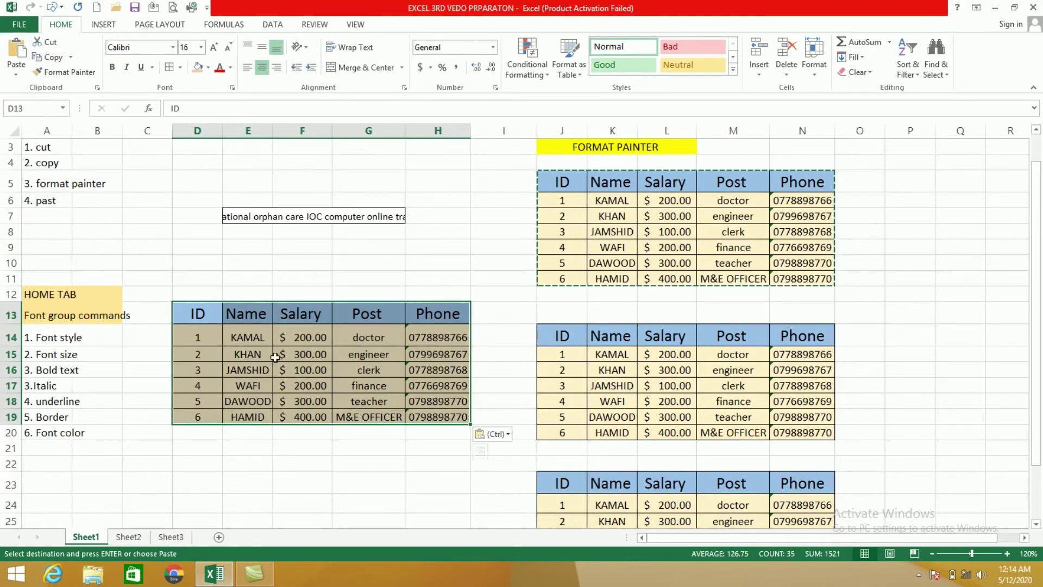
{"action": "left_click", "coordinate": [15, 73]}
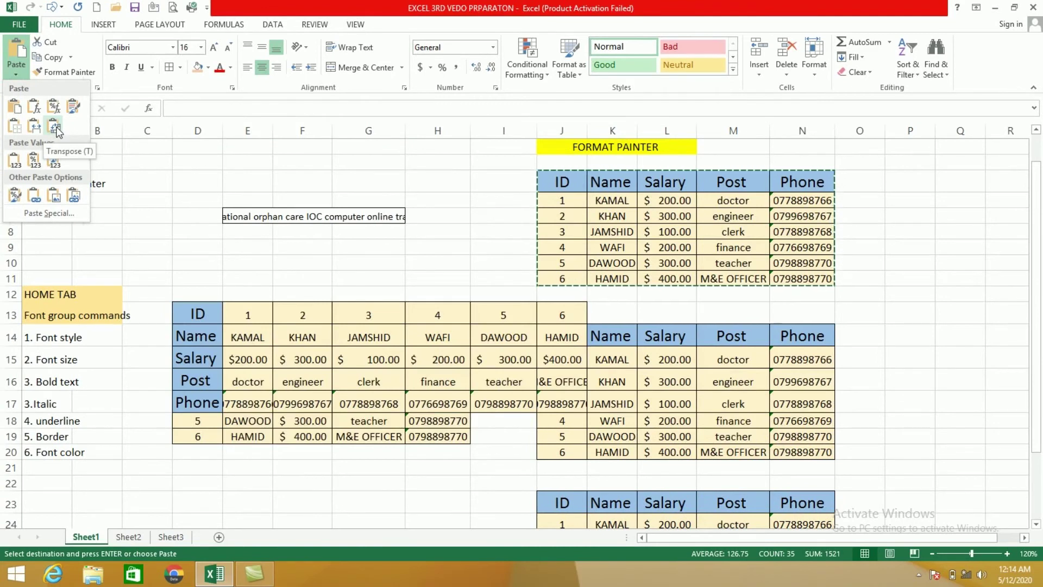
{"action": "left_click", "coordinate": [198, 470]}
{"action": "left_click", "coordinate": [195, 468]}
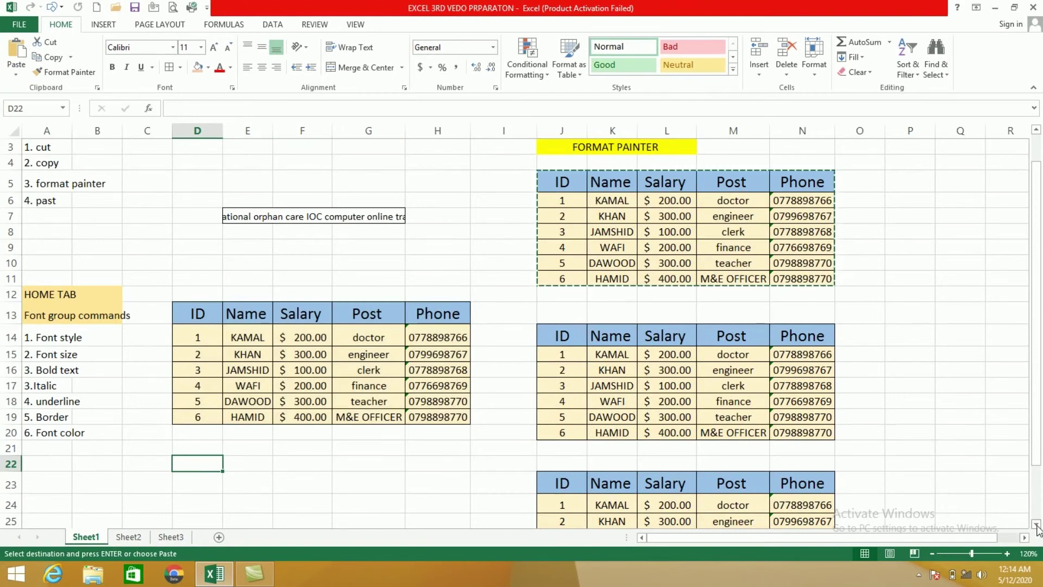
Step: Enter the headings NAME, SALARY and POST across D22:F22
{"action": "scroll", "coordinate": [1037, 526], "scroll_direction": "down", "scroll_amount": 5}
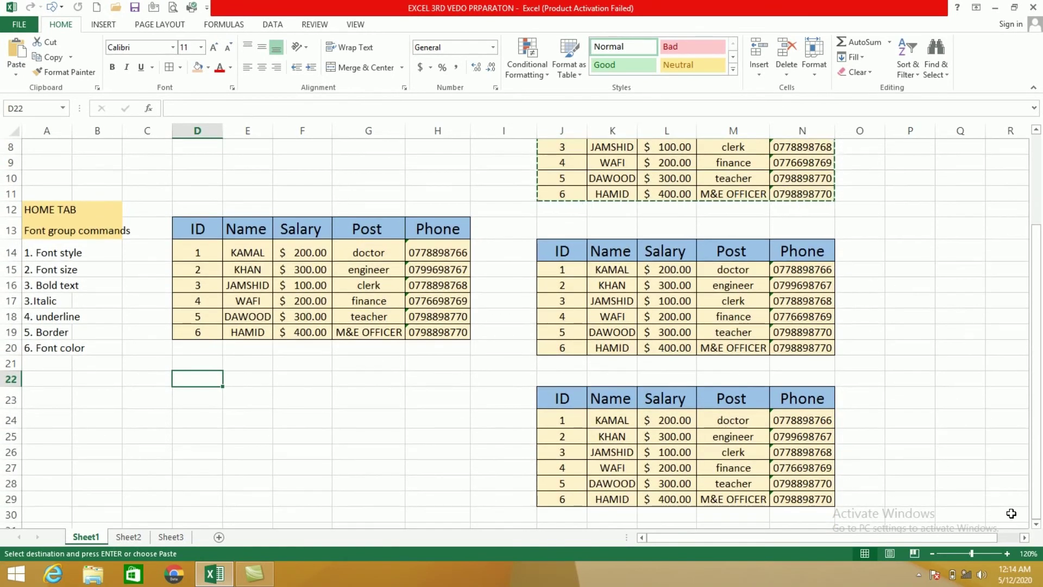
{"action": "type", "text": "NAME"}
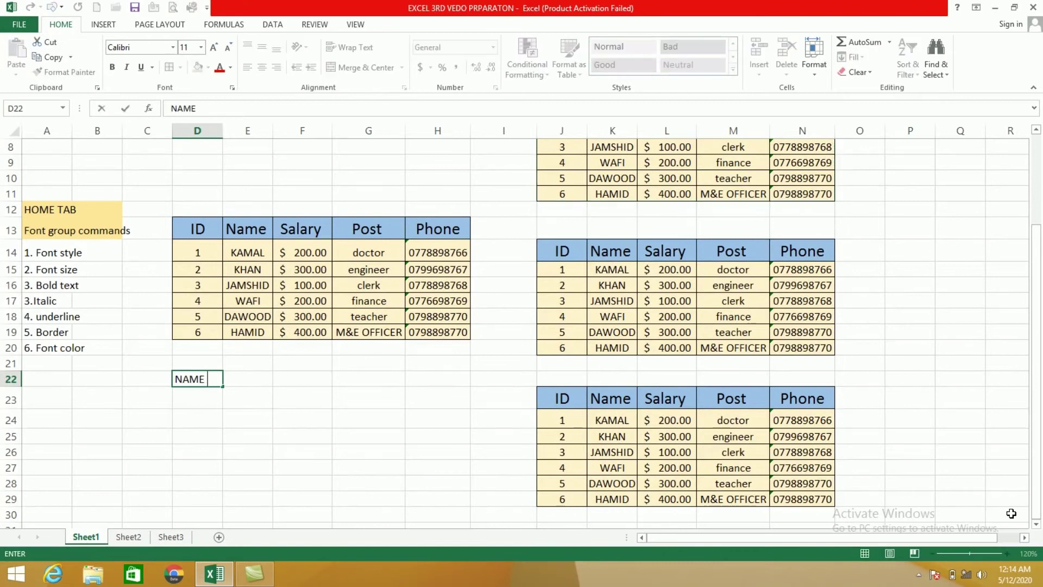
{"action": "key", "text": "Tab"}
{"action": "type", "text": "SALARY"}
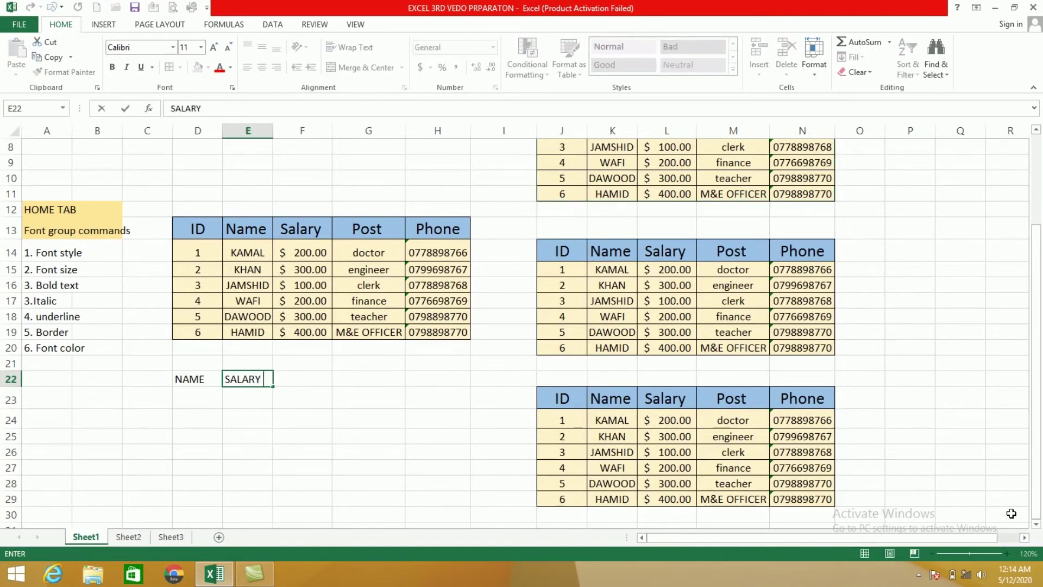
{"action": "key", "text": "Tab"}
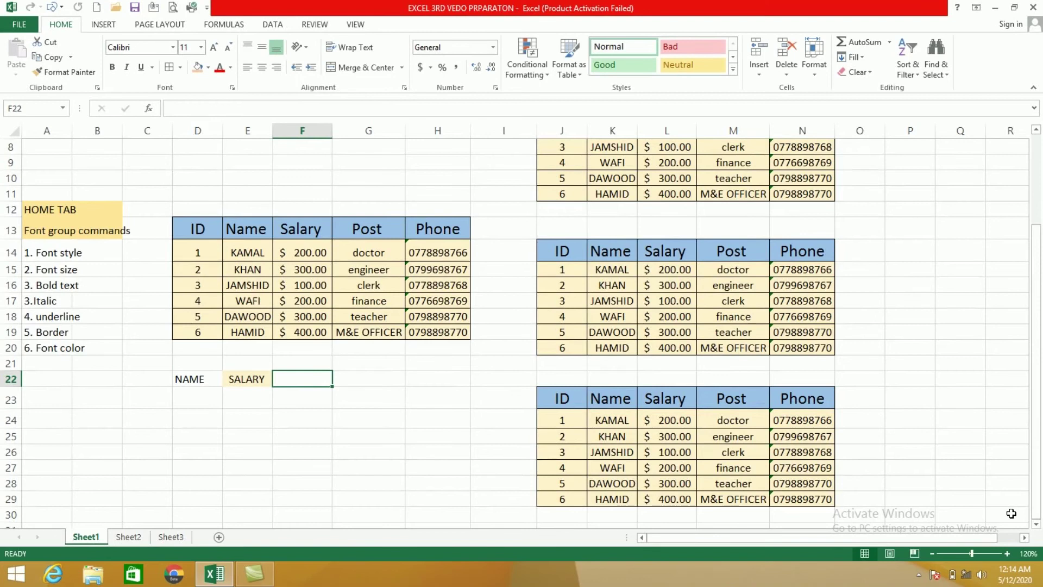
{"action": "type", "text": "POST"}
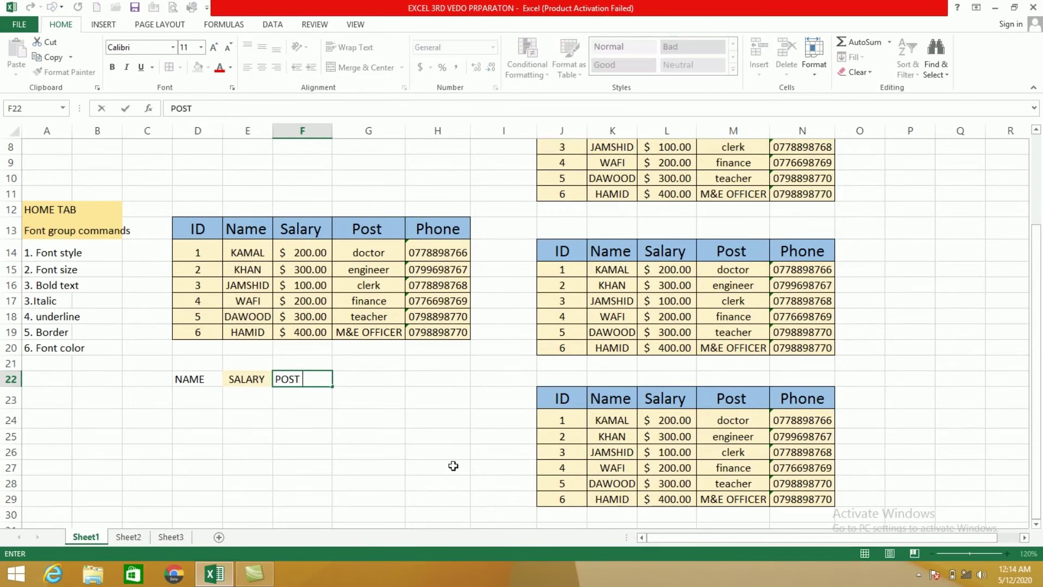
{"action": "left_click", "coordinate": [174, 415]}
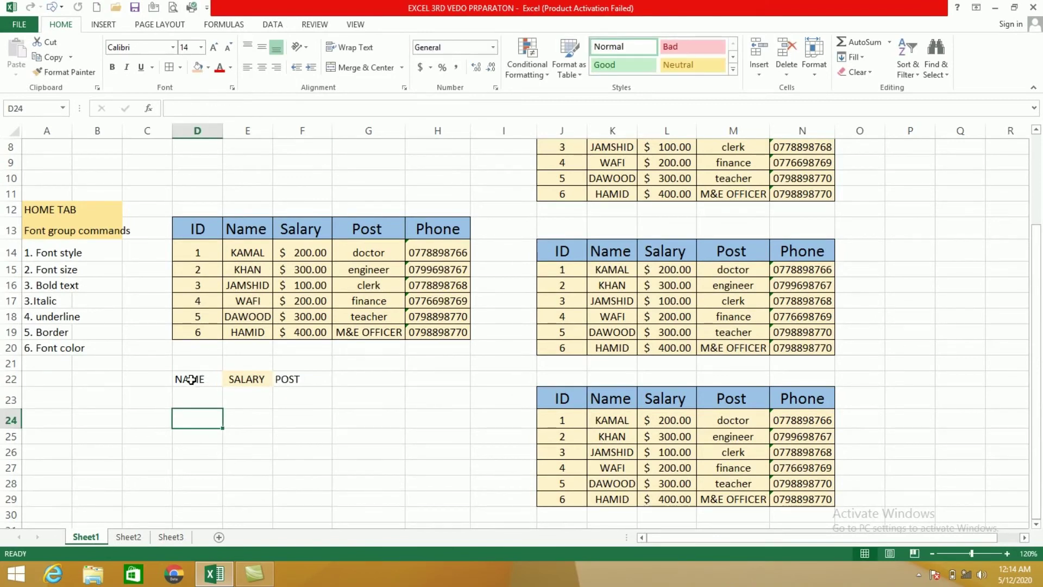
Step: Copy the three headings and paste them transposed down D25:D27
{"action": "left_click_drag", "start_coordinate": [201, 380], "coordinate": [285, 380]}
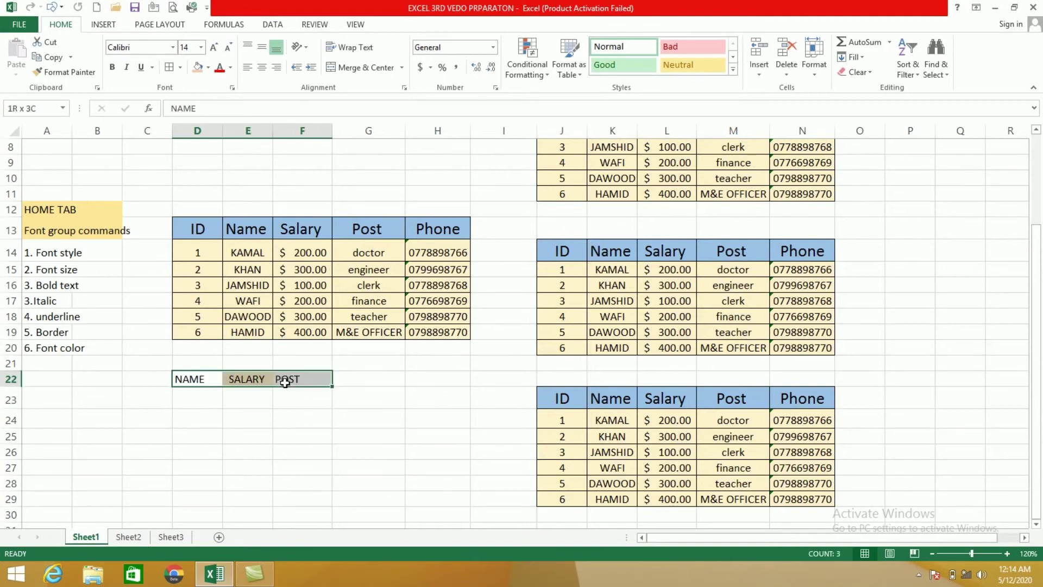
{"action": "left_click_drag", "start_coordinate": [190, 400], "coordinate": [198, 466]}
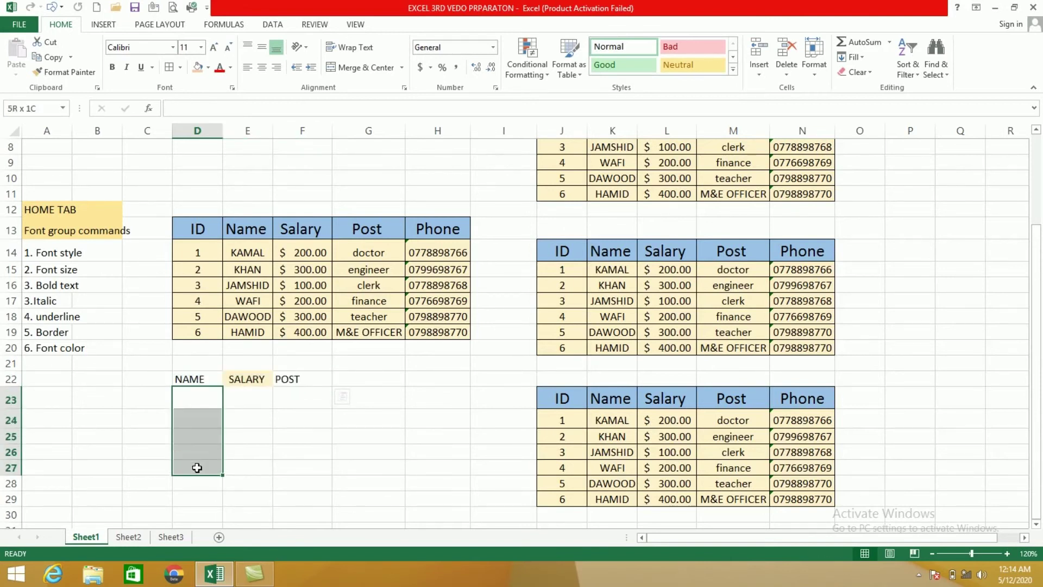
{"action": "left_click", "coordinate": [249, 425]}
{"action": "left_click_drag", "start_coordinate": [181, 378], "coordinate": [287, 379]}
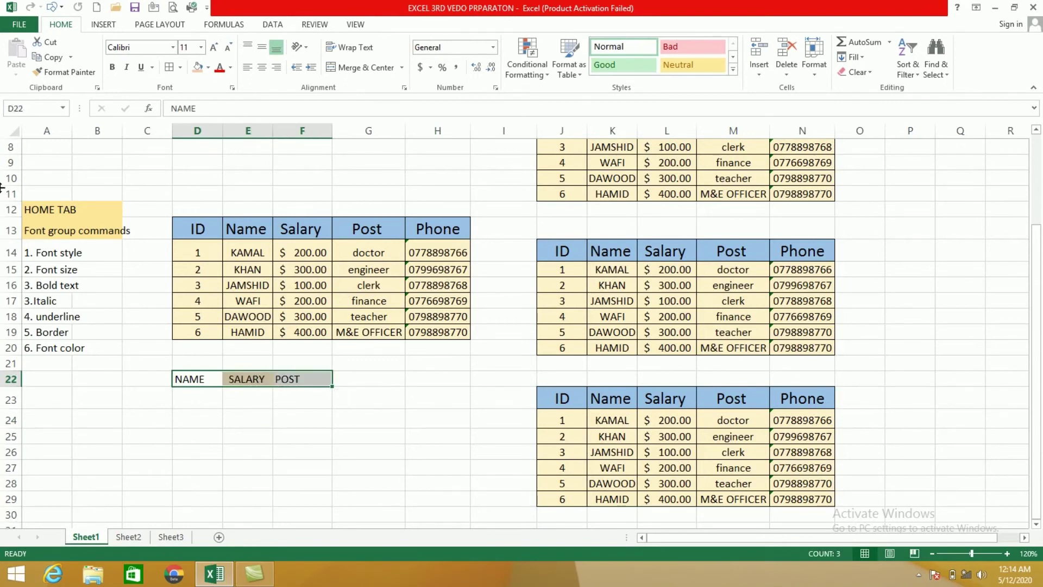
{"action": "left_click", "coordinate": [49, 58]}
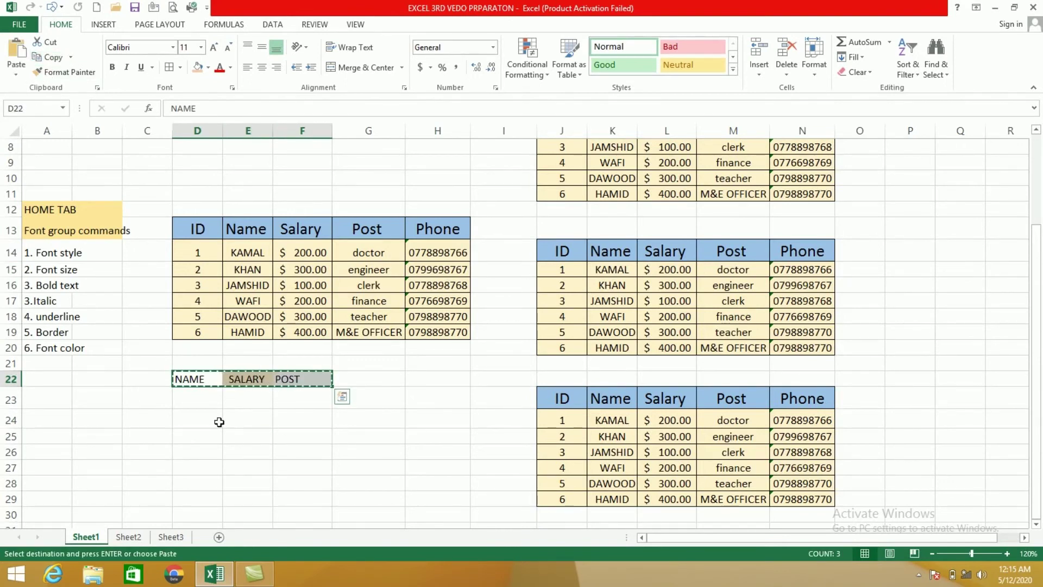
{"action": "left_click", "coordinate": [190, 437]}
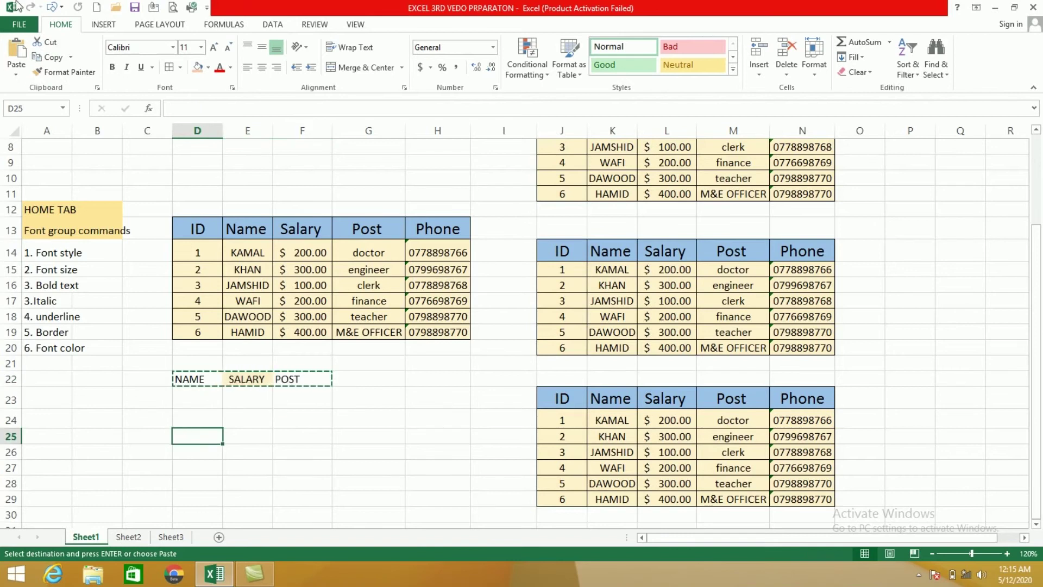
{"action": "left_click", "coordinate": [16, 75]}
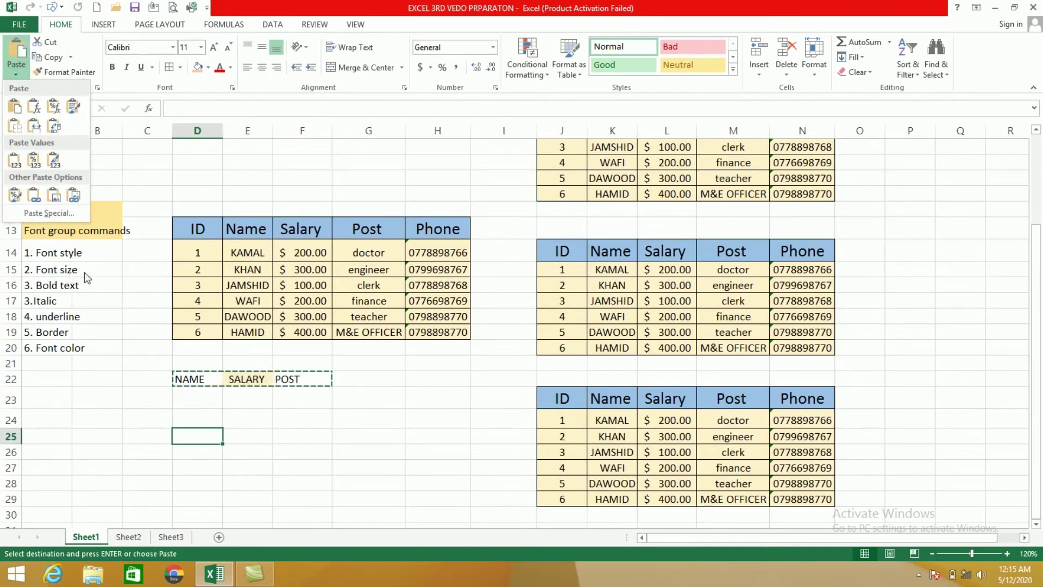
{"action": "left_click", "coordinate": [55, 127]}
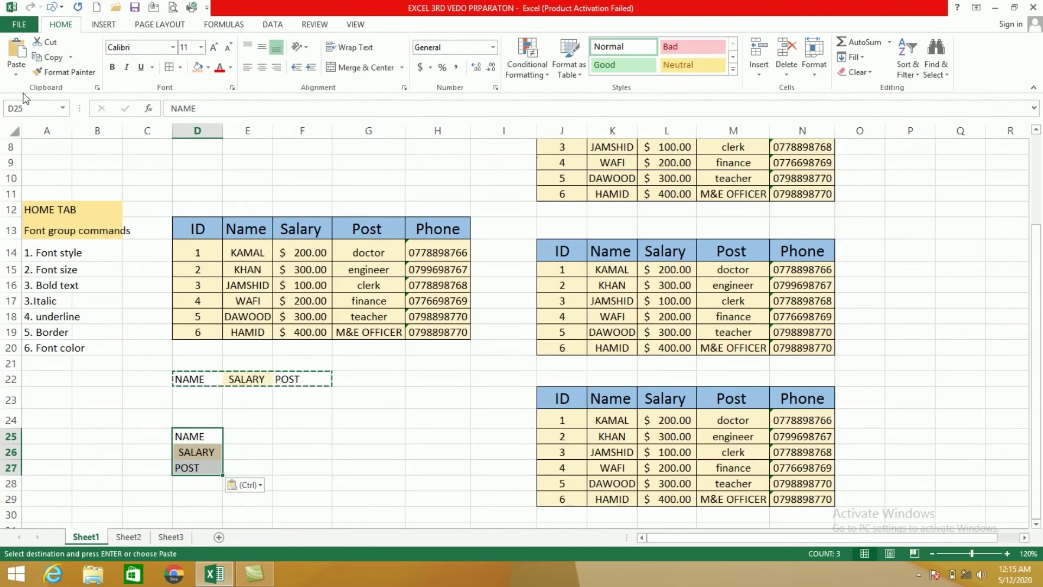
{"action": "left_click", "coordinate": [16, 73]}
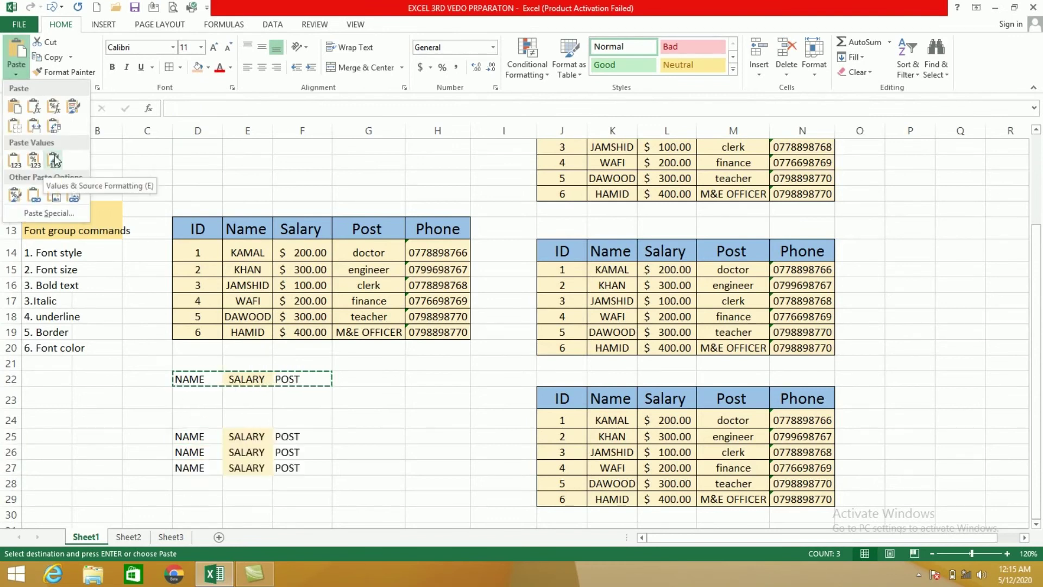
{"action": "left_click", "coordinate": [54, 127]}
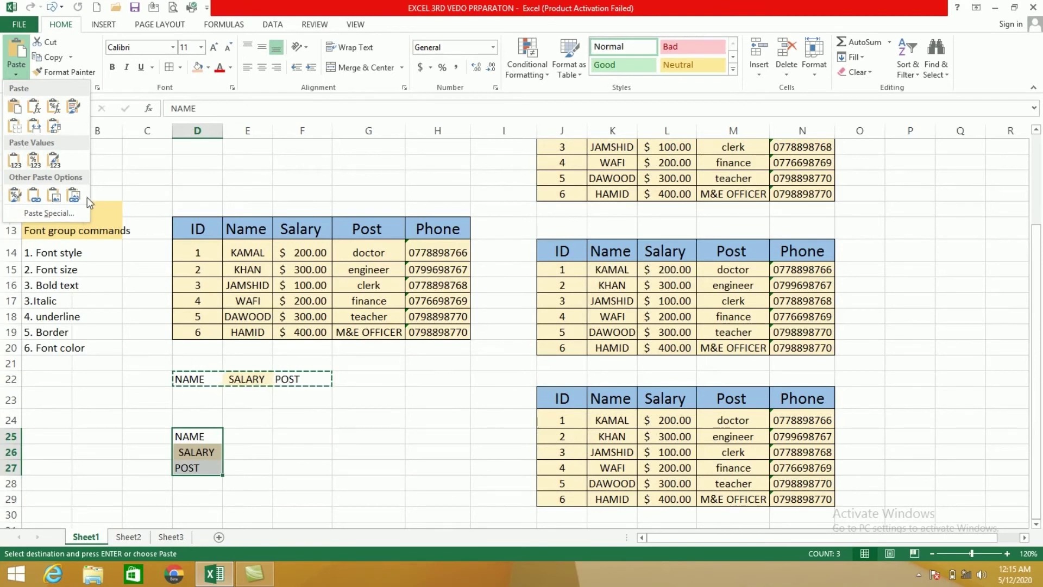
{"action": "left_click", "coordinate": [132, 536]}
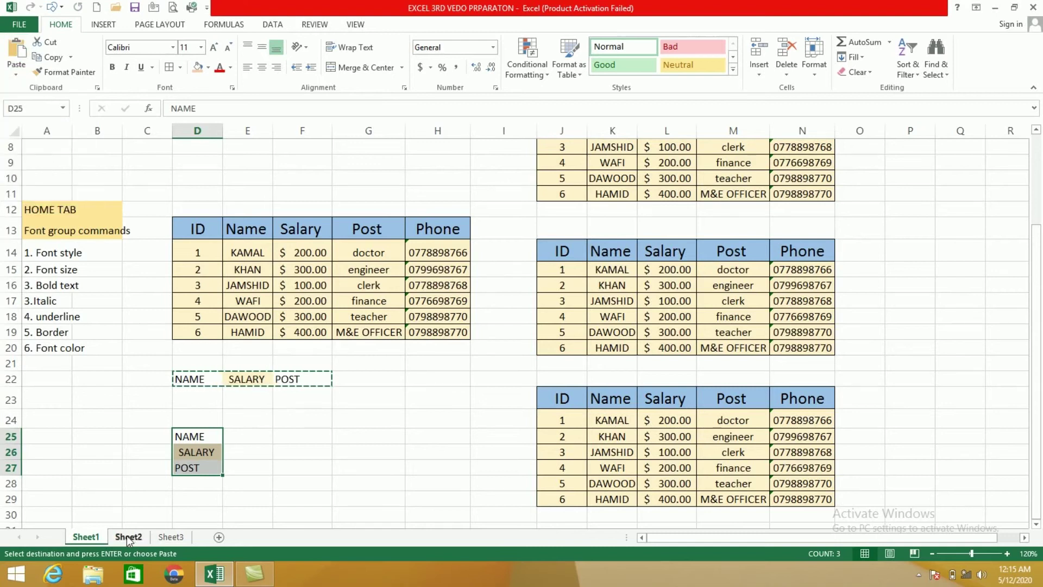
Step: On Sheet2, copy the SALARY column B6:B13 and paste it as values at B18
{"action": "left_click", "coordinate": [128, 537]}
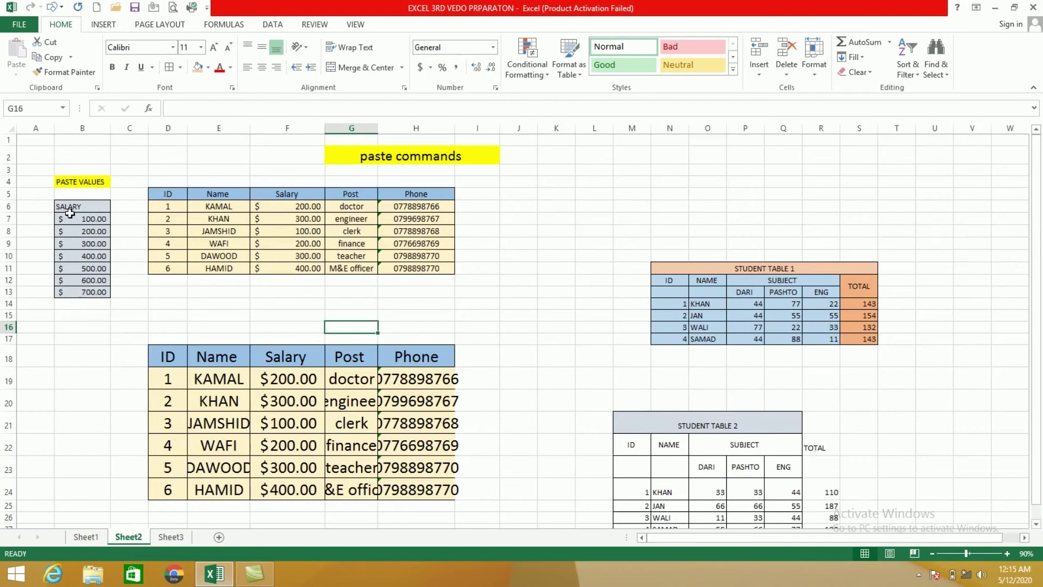
{"action": "left_click_drag", "start_coordinate": [69, 209], "coordinate": [96, 293]}
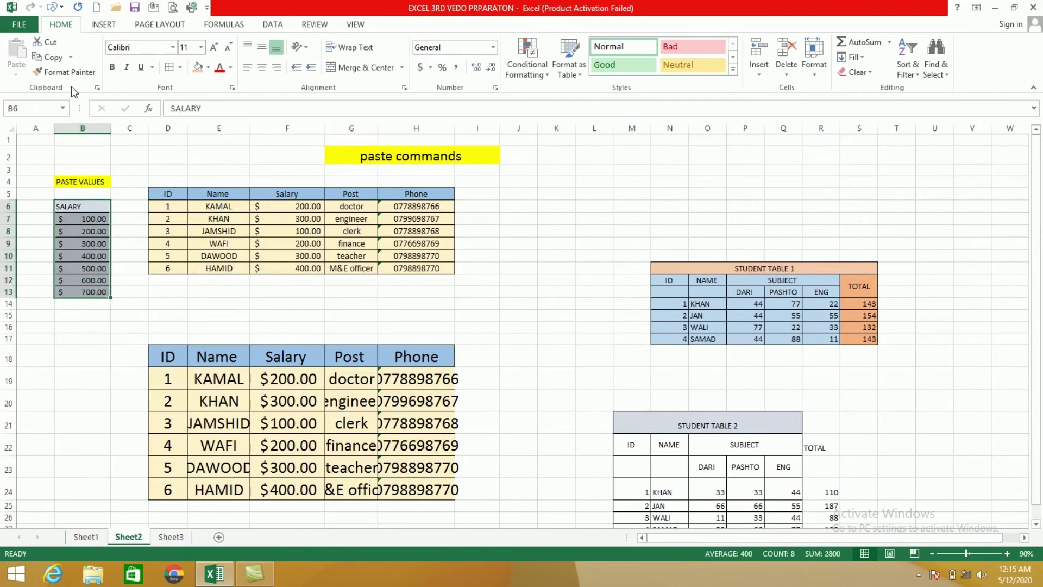
{"action": "left_click", "coordinate": [53, 58]}
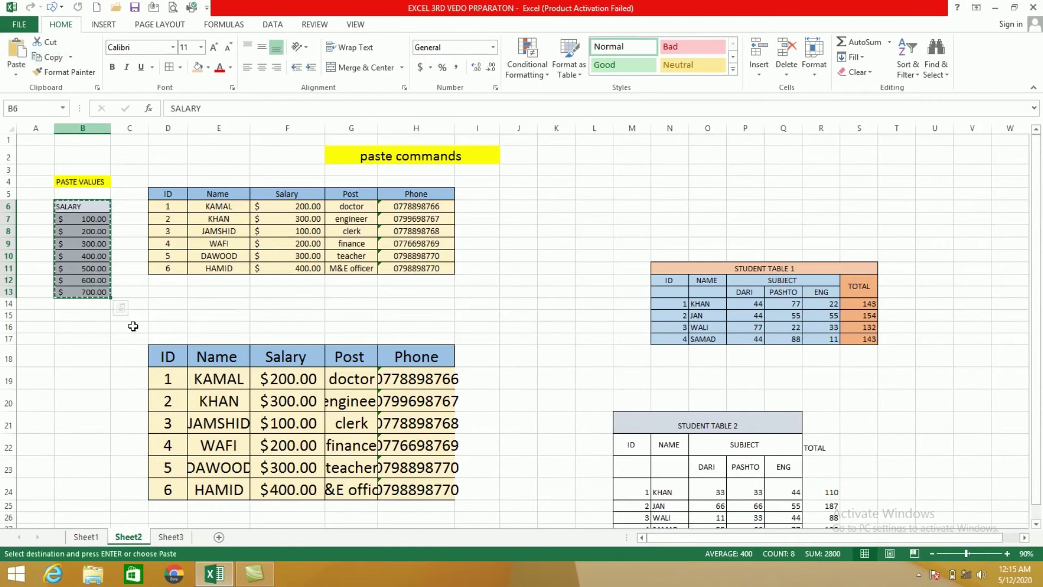
{"action": "left_click", "coordinate": [72, 359]}
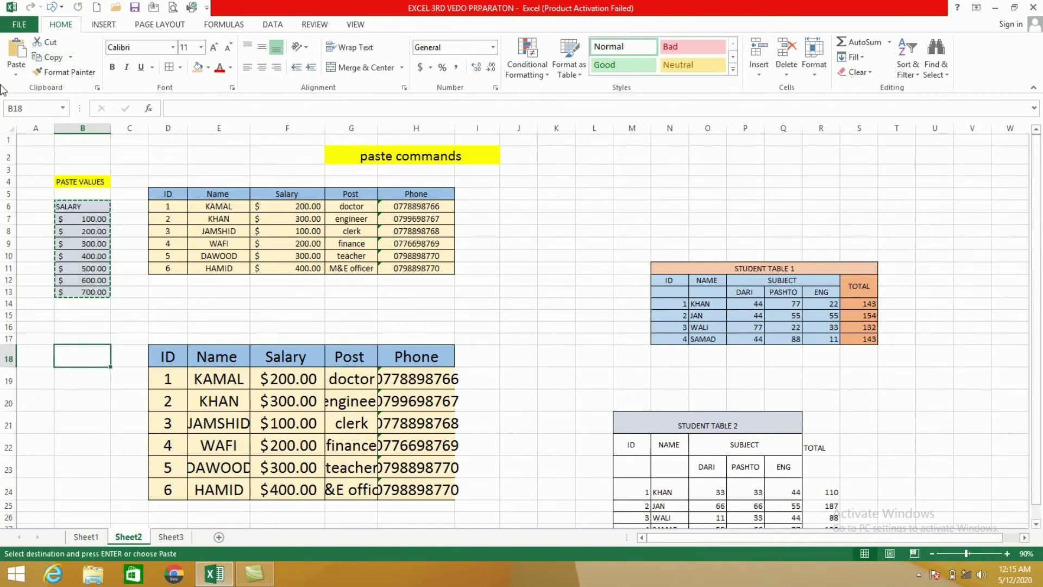
{"action": "left_click", "coordinate": [16, 73]}
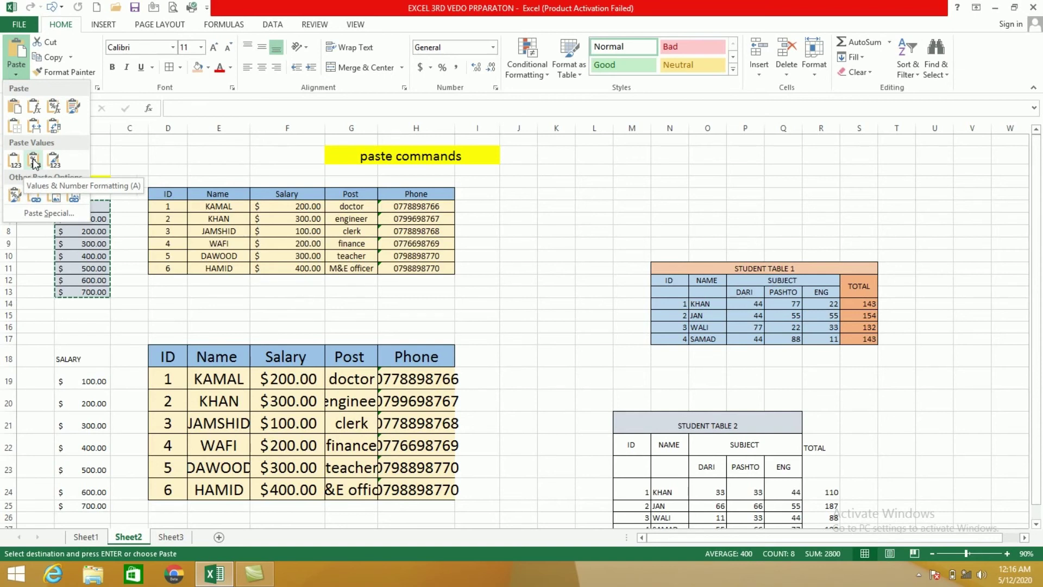
{"action": "left_click", "coordinate": [34, 162]}
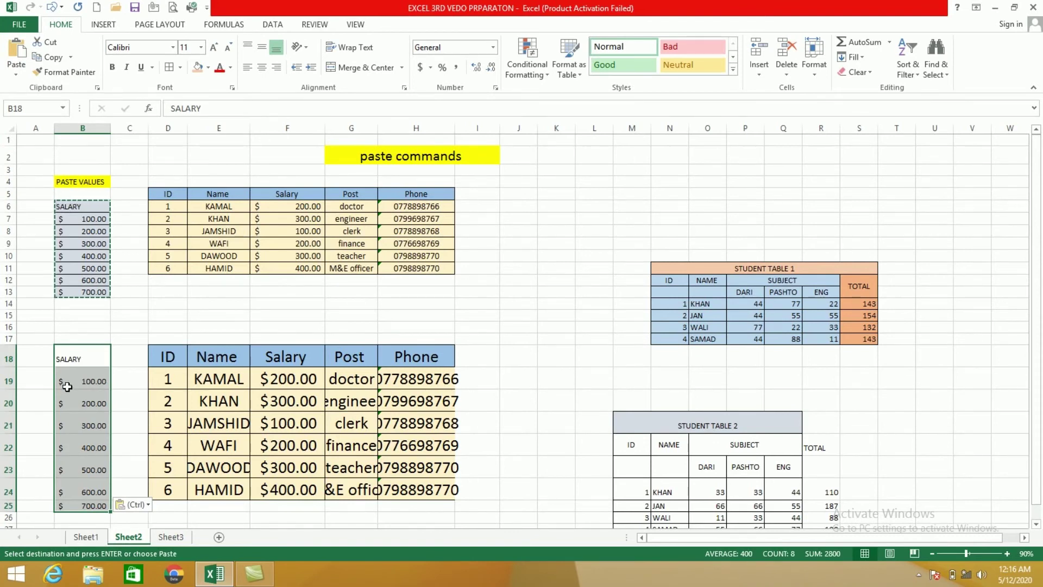
Step: Clear B18:B25 and repaste the salaries as Values & Source Formatting
{"action": "key", "text": "Delete"}
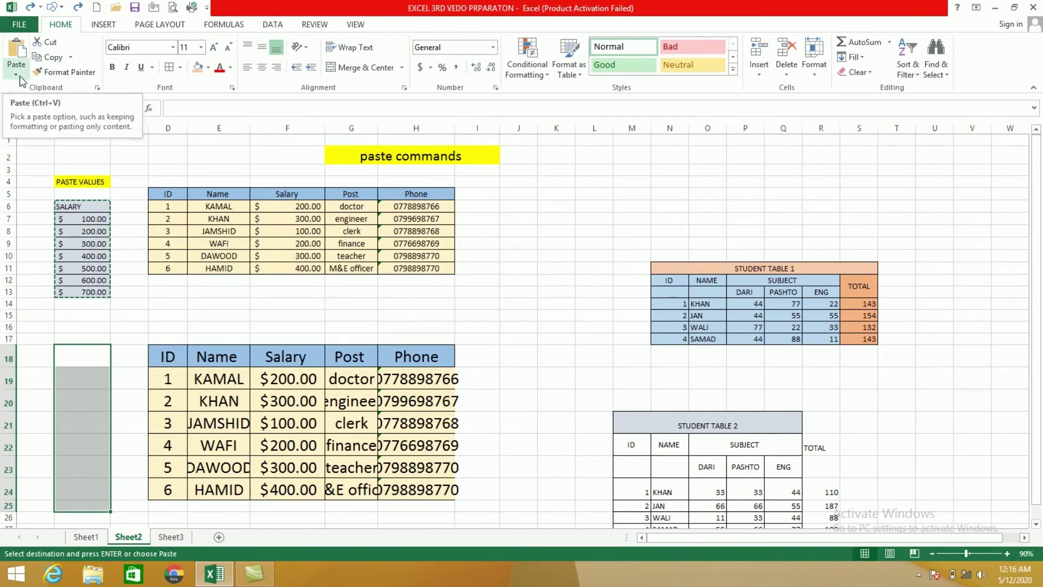
{"action": "left_click", "coordinate": [19, 76]}
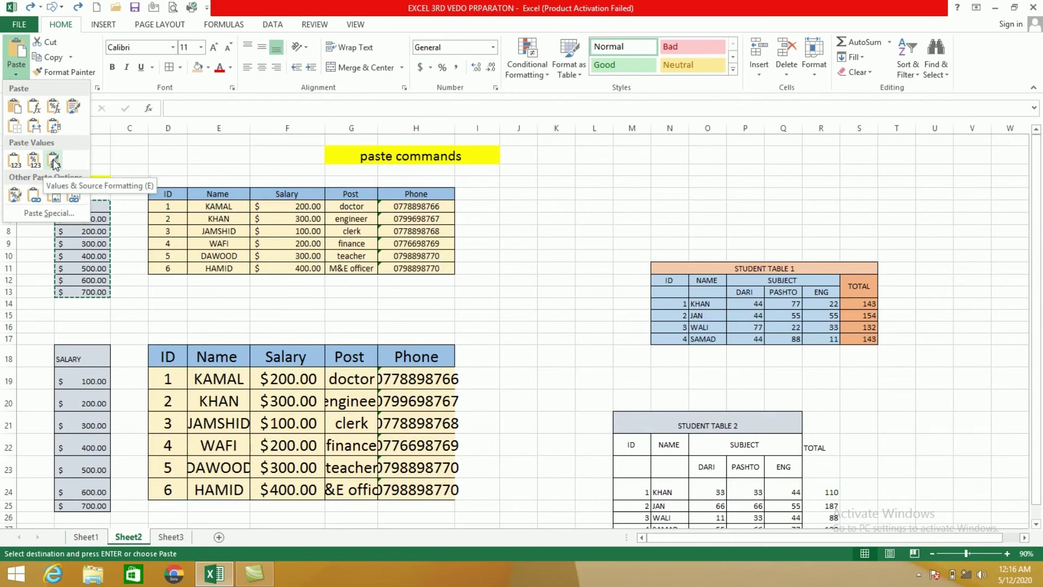
{"action": "left_click", "coordinate": [54, 163]}
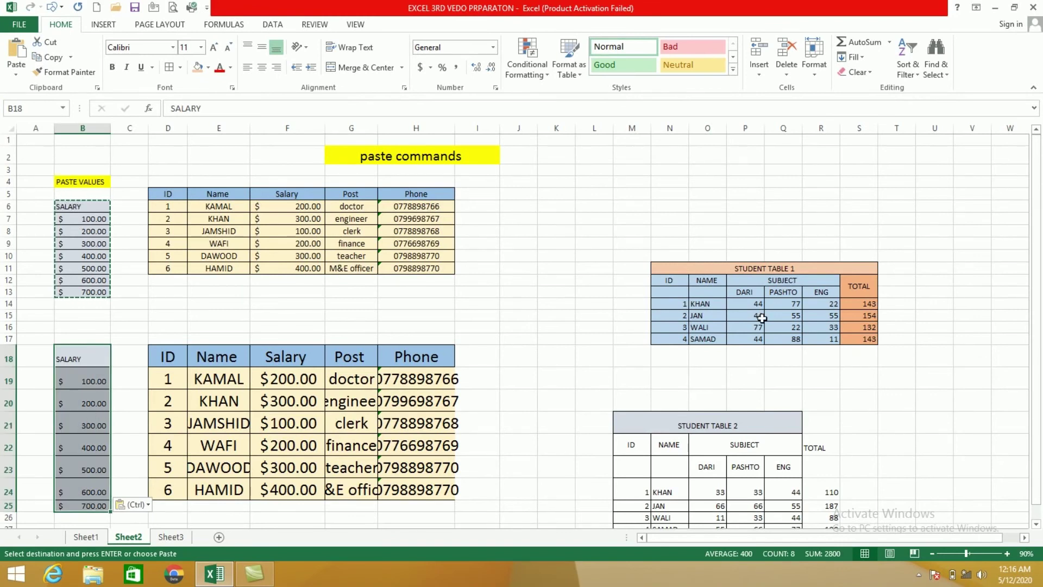
{"action": "left_click", "coordinate": [15, 79]}
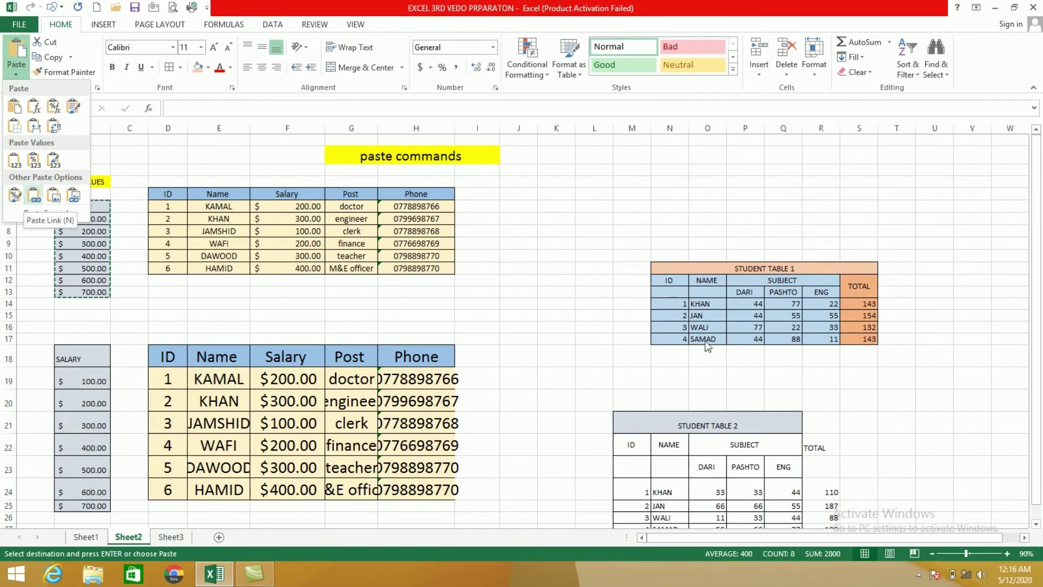
{"action": "left_click", "coordinate": [1037, 525]}
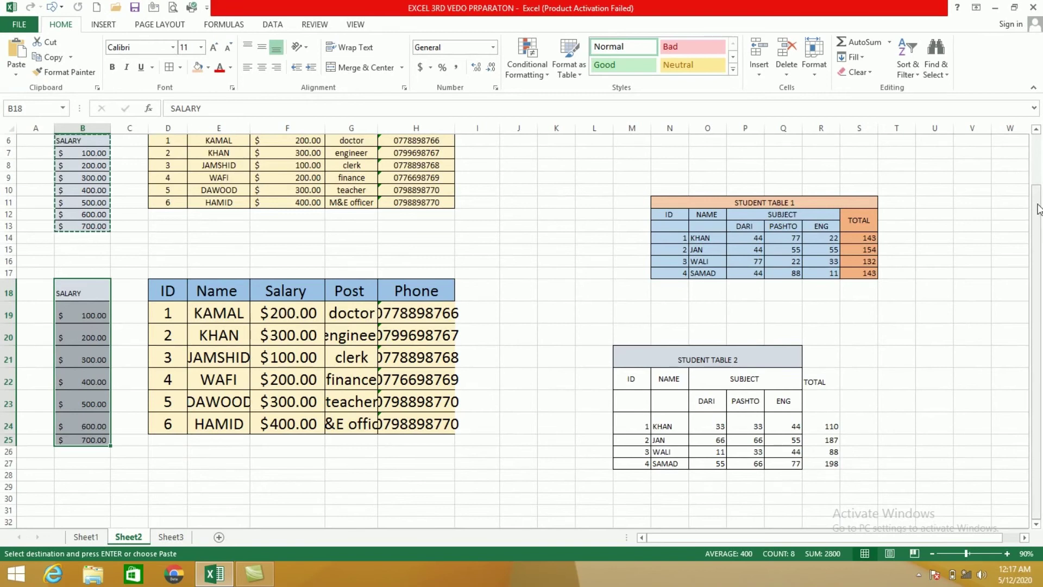
Step: Copy the employee table D5:H11 and paste it as a Paste Link at D28
{"action": "scroll", "coordinate": [1038, 187], "scroll_direction": "up", "scroll_amount": 2}
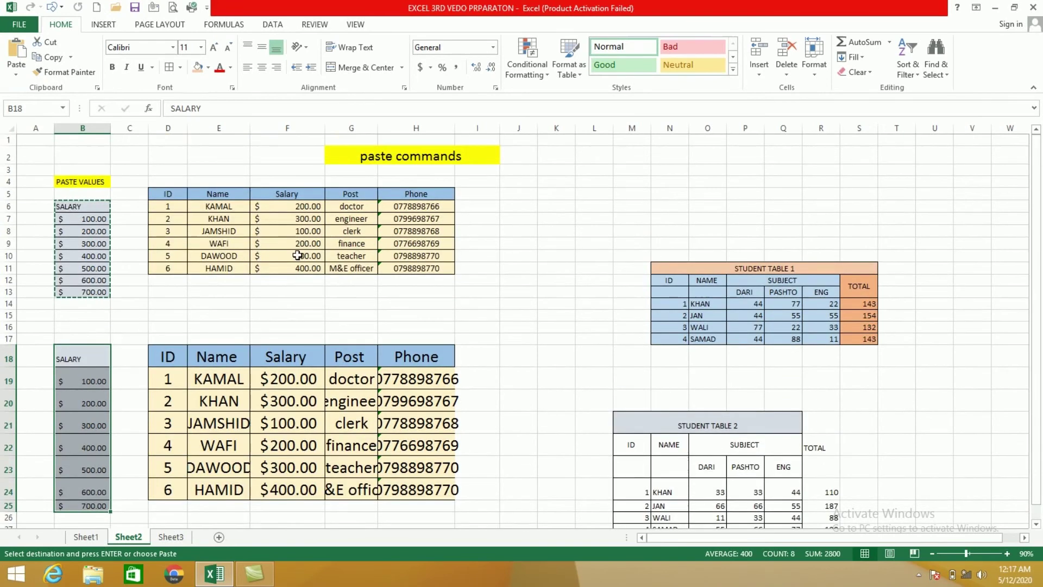
{"action": "left_click_drag", "start_coordinate": [166, 196], "coordinate": [453, 272]}
{"action": "key", "text": "ctrl+c"}
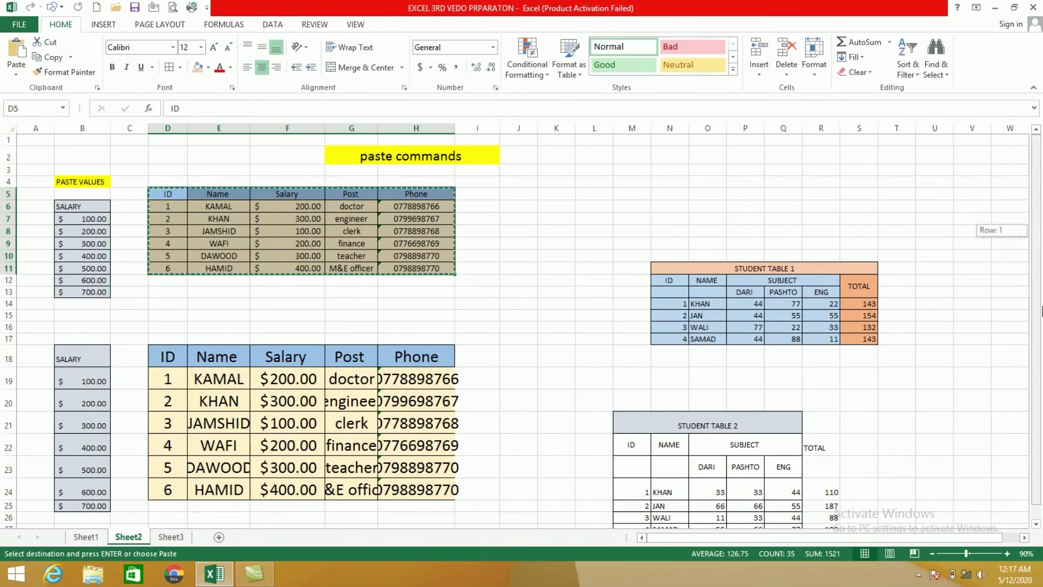
{"action": "left_click_drag", "start_coordinate": [1036, 239], "coordinate": [1037, 251]}
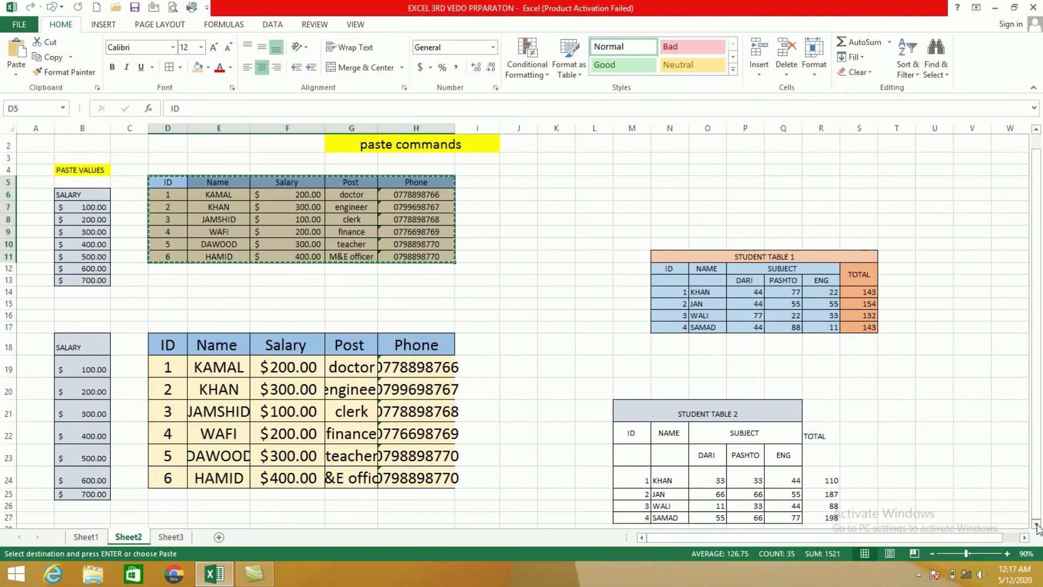
{"action": "scroll", "coordinate": [183, 478], "scroll_direction": "down", "scroll_amount": 2}
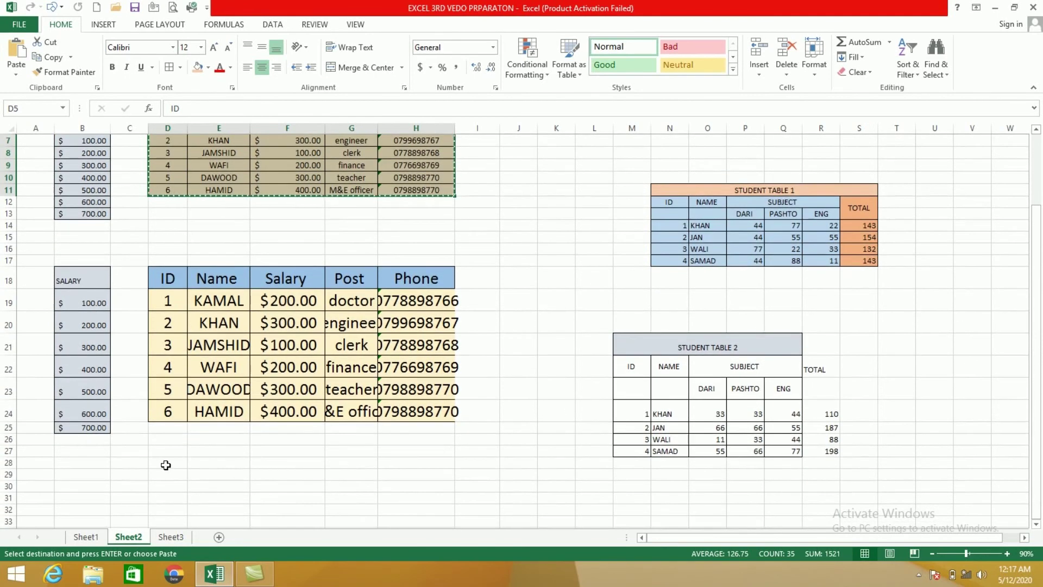
{"action": "left_click", "coordinate": [166, 464]}
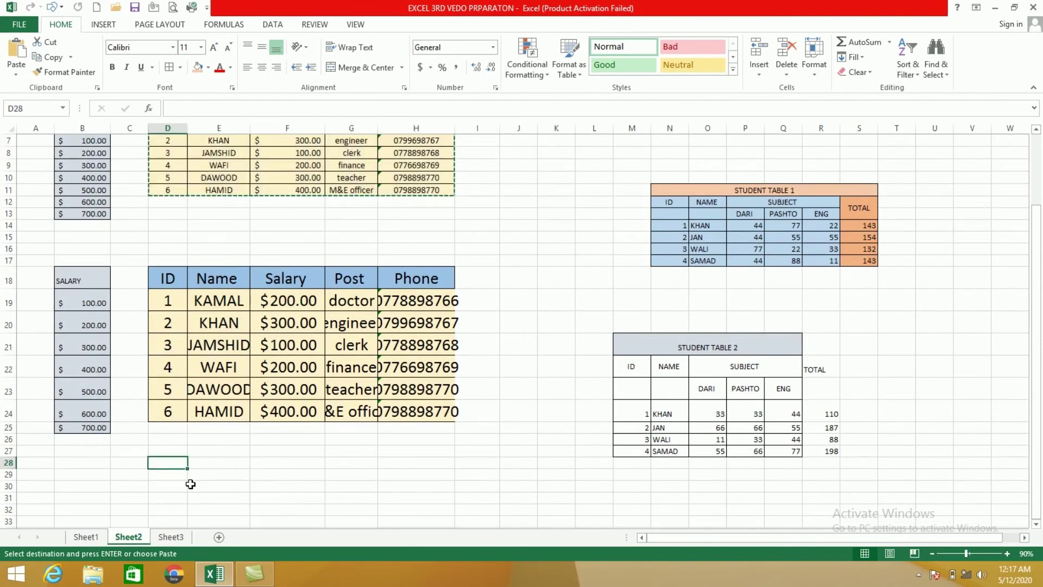
{"action": "left_click", "coordinate": [15, 75]}
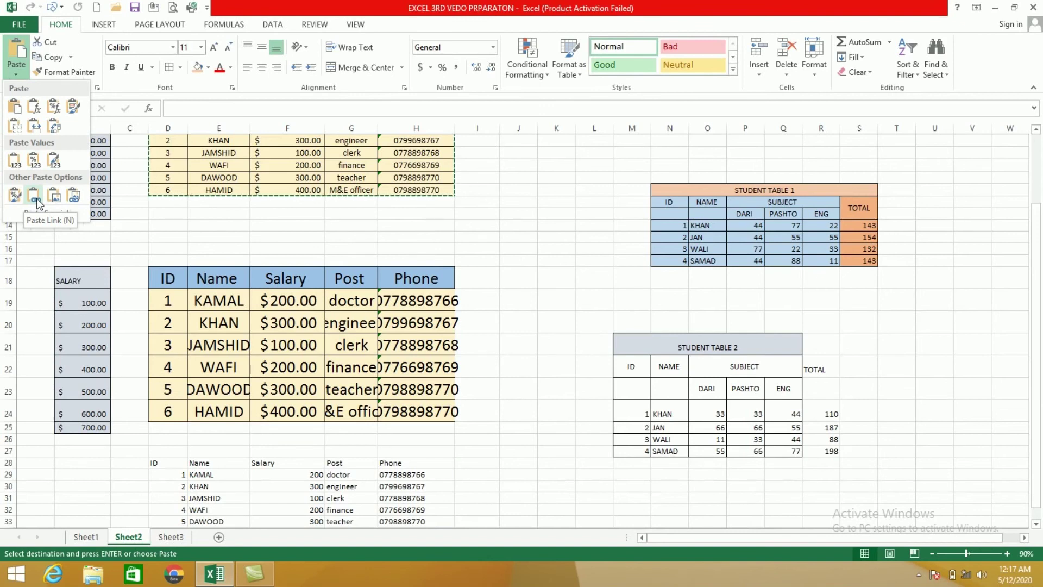
{"action": "left_click", "coordinate": [33, 197]}
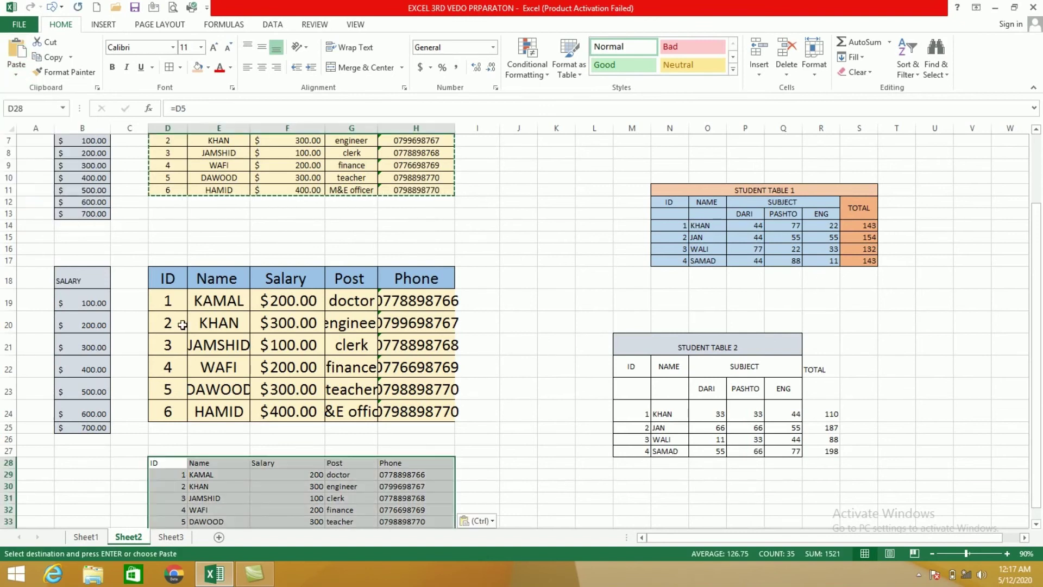
Step: Test the link by changing D9's ID to 9, check D32 follows, then undo
{"action": "left_click", "coordinate": [175, 166]}
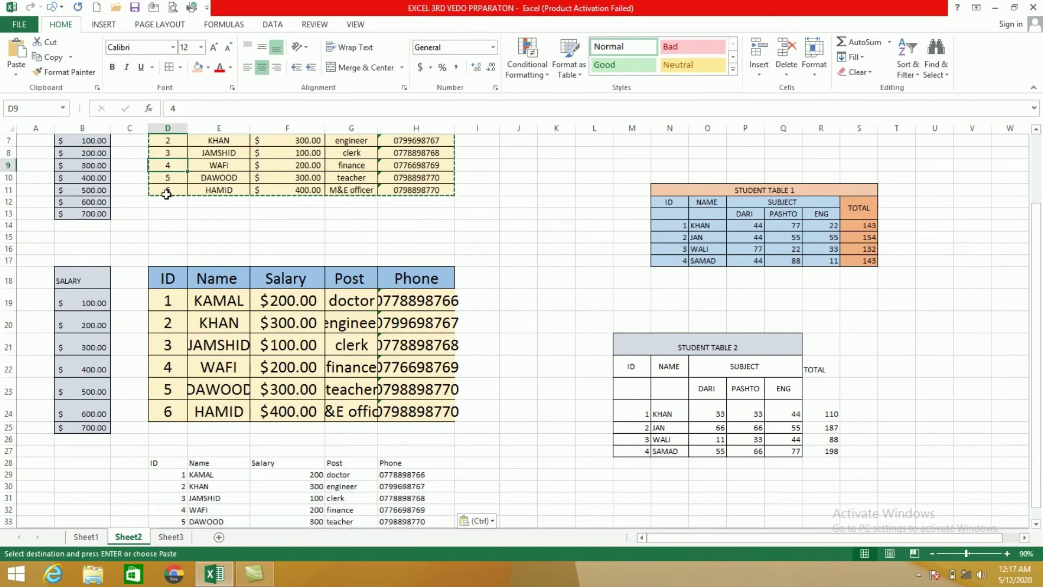
{"action": "type", "text": "9"}
{"action": "left_click", "coordinate": [329, 441]}
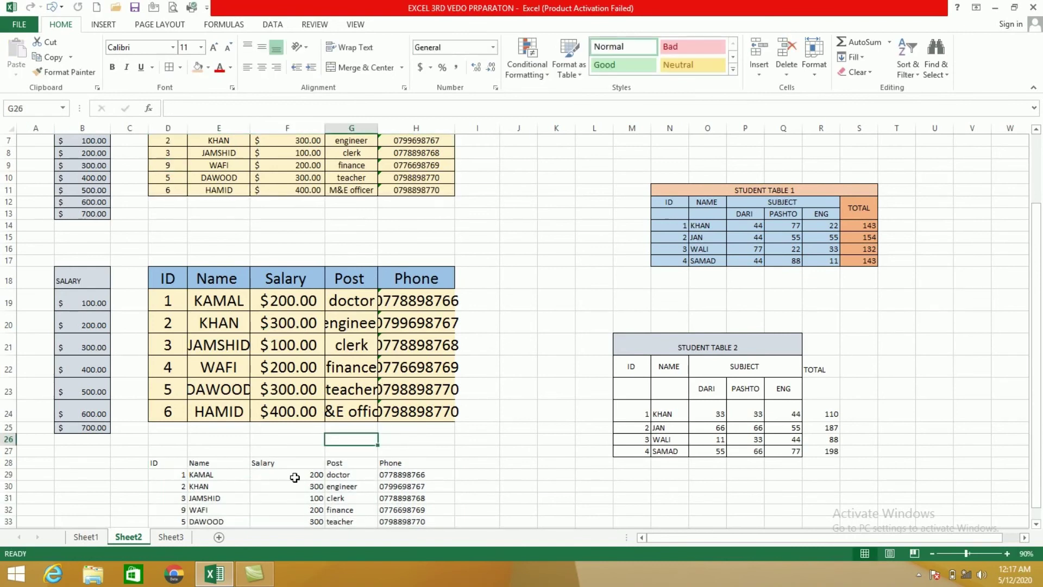
{"action": "left_click", "coordinate": [184, 512]}
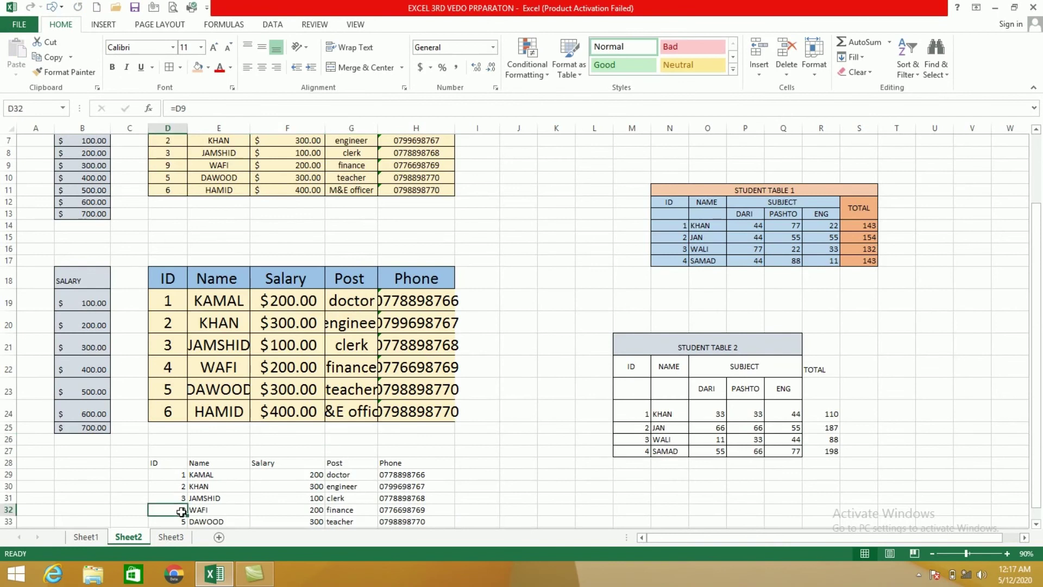
{"action": "left_click", "coordinate": [176, 169]}
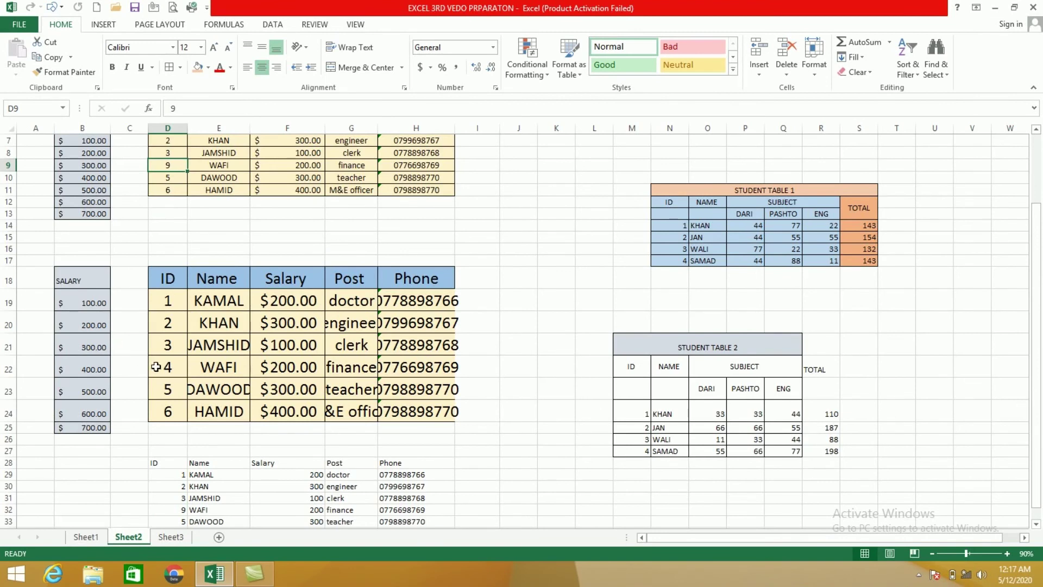
{"action": "key", "text": "ctrl+z"}
{"action": "key", "text": "ctrl+z"}
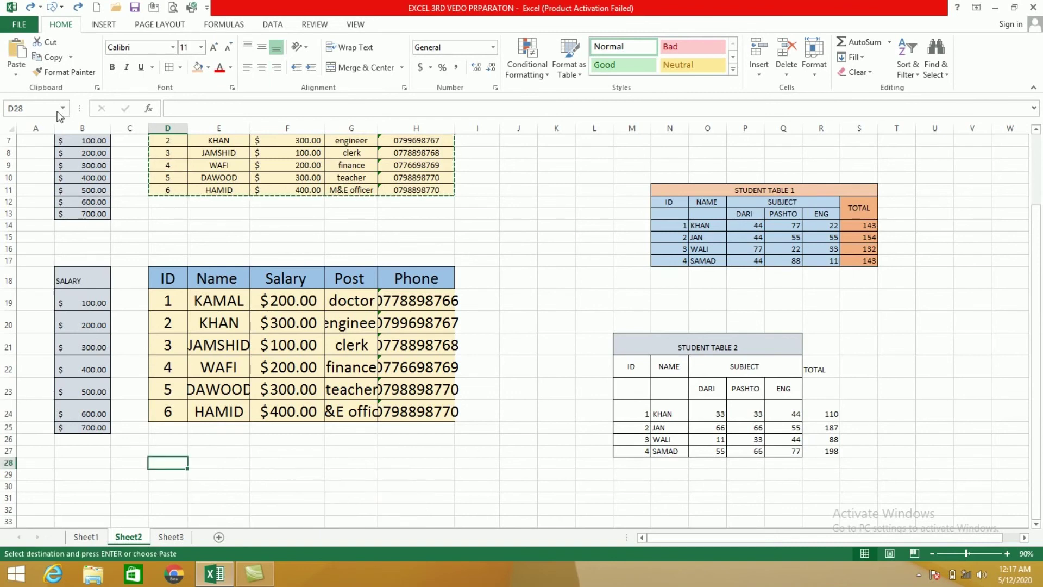
{"action": "left_click", "coordinate": [17, 75]}
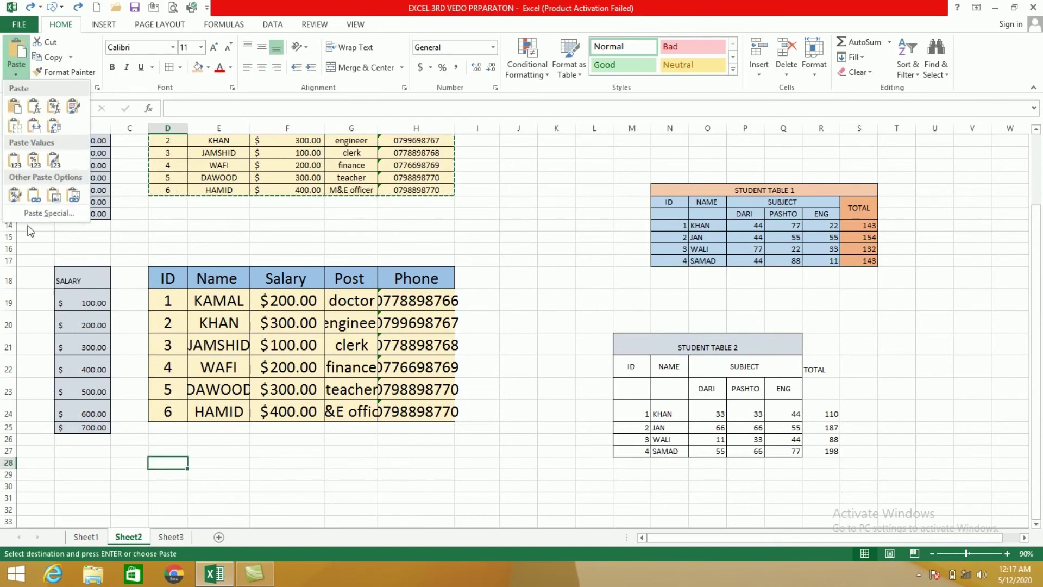
{"action": "left_click", "coordinate": [54, 196]}
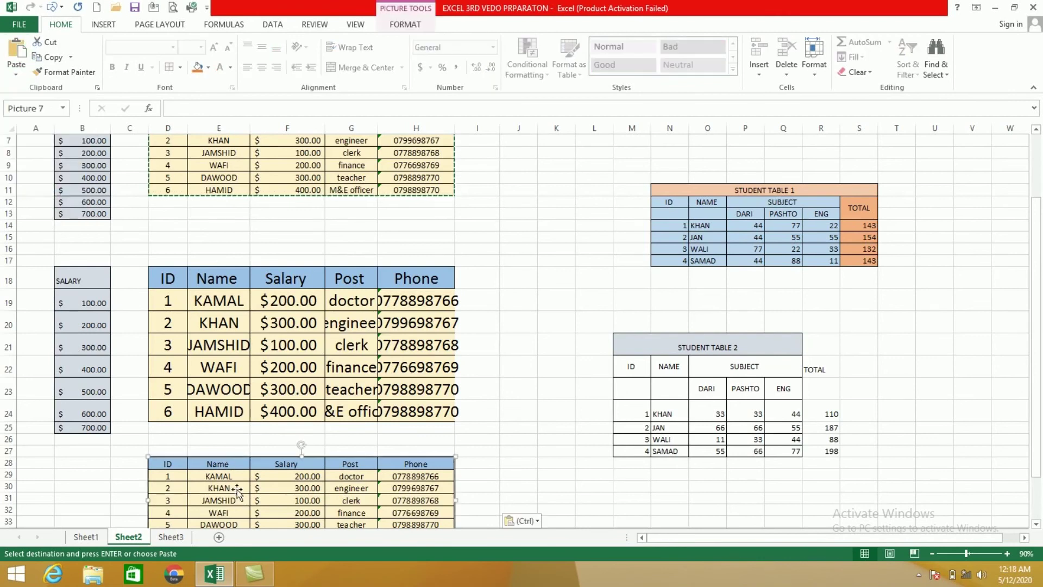
{"action": "left_click_drag", "start_coordinate": [236, 465], "coordinate": [217, 438]}
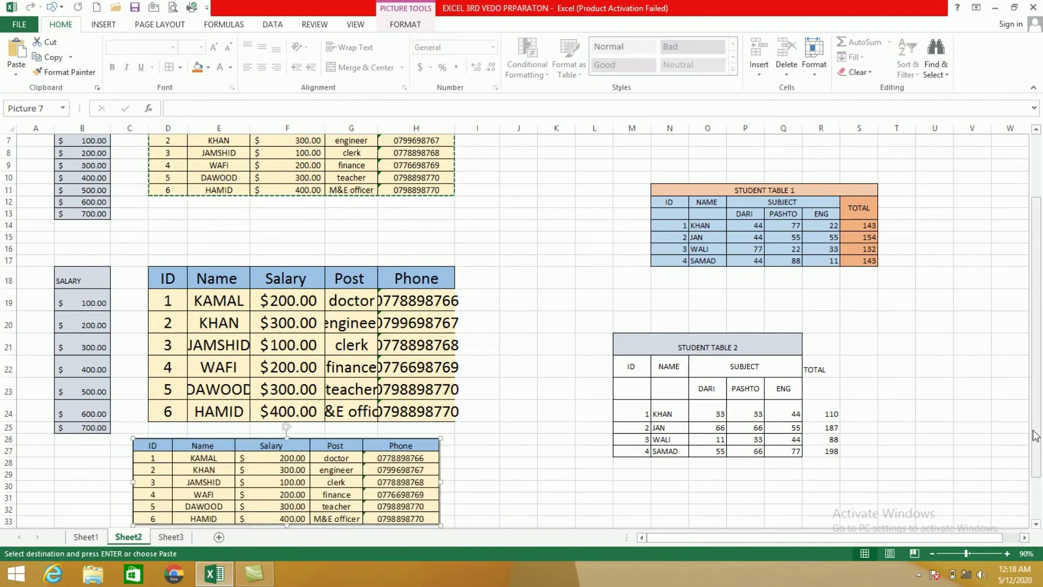
{"action": "left_click_drag", "start_coordinate": [1042, 467], "coordinate": [1042, 510]}
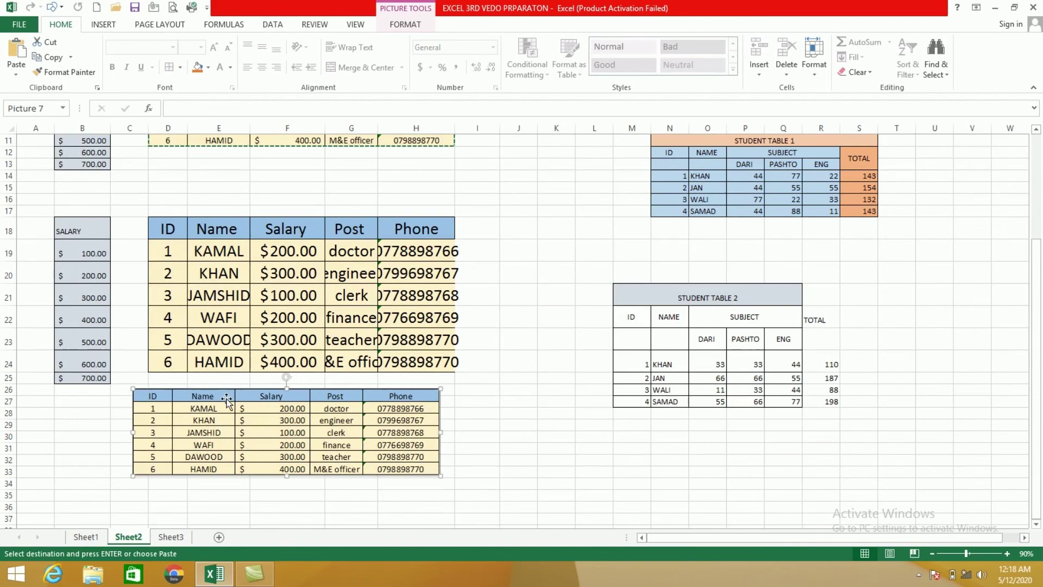
{"action": "left_click_drag", "start_coordinate": [216, 390], "coordinate": [207, 404]}
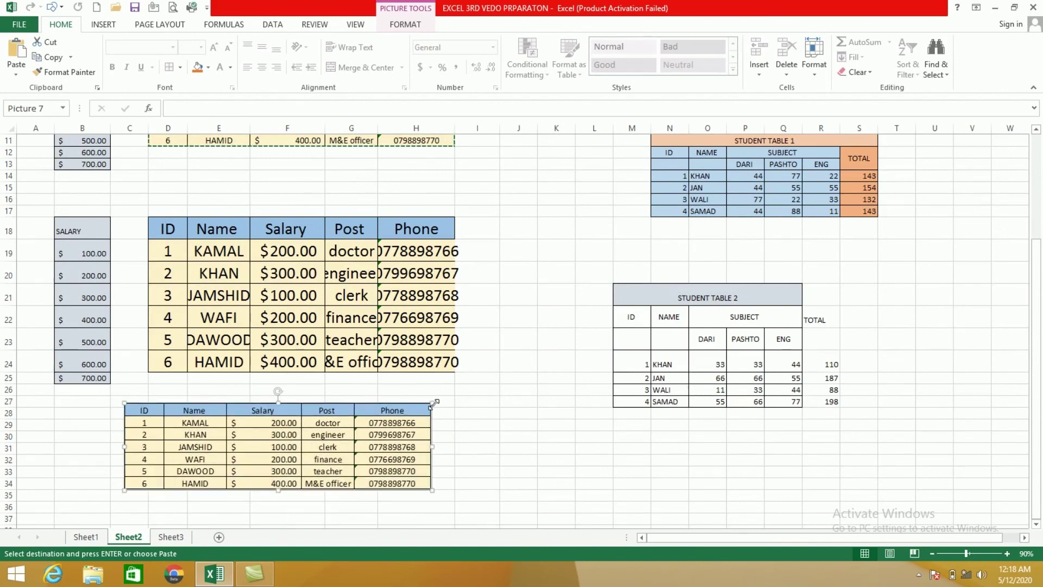
{"action": "left_click_drag", "start_coordinate": [433, 403], "coordinate": [416, 408]}
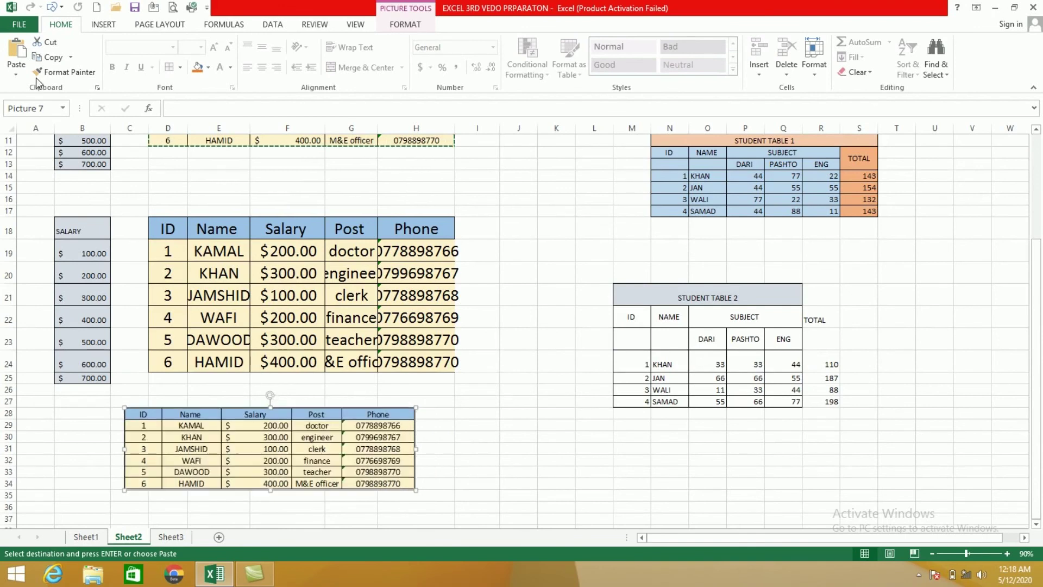
{"action": "left_click", "coordinate": [16, 75]}
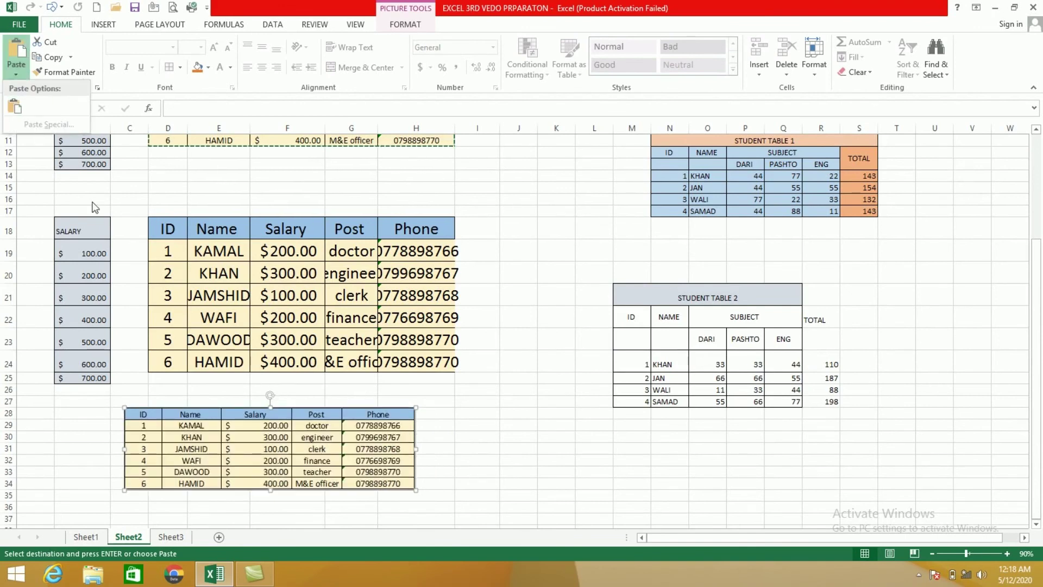
{"action": "left_click", "coordinate": [334, 446]}
{"action": "key", "text": "ctrl+z"}
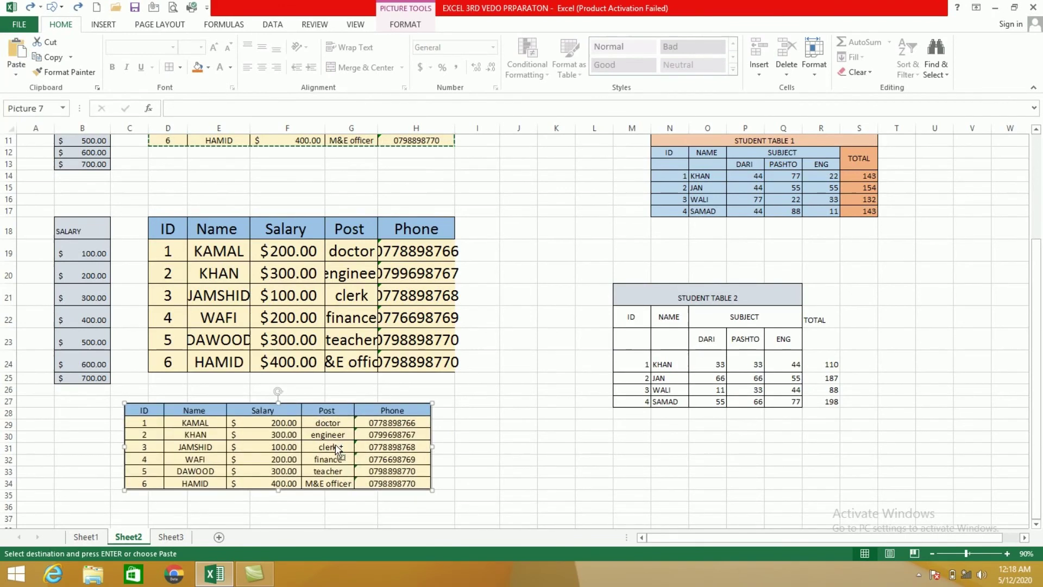
{"action": "key", "text": "ctrl+z"}
{"action": "key", "text": "ctrl+z"}
{"action": "key", "text": "ctrl+z"}
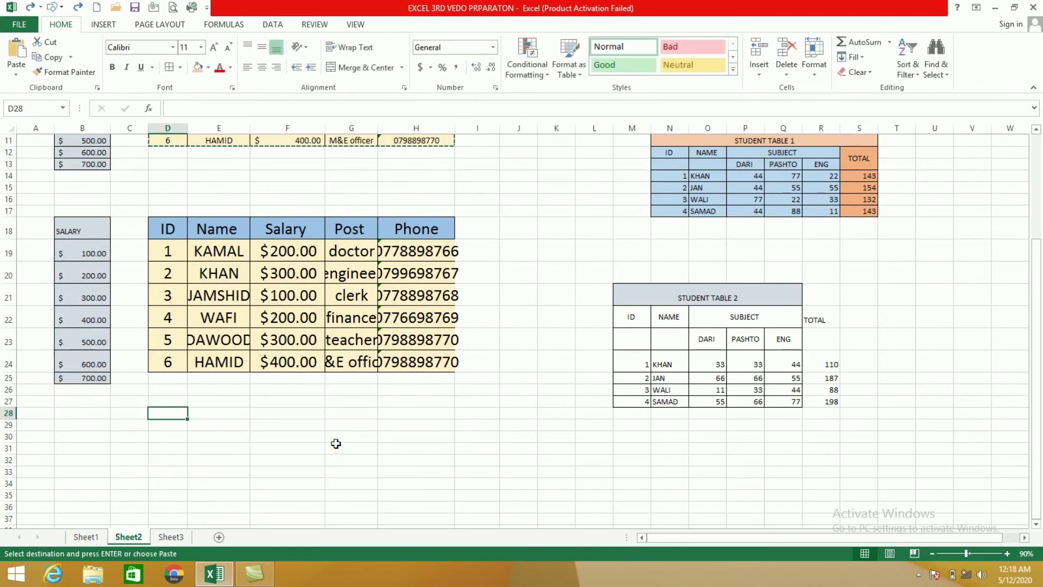
Step: Paste the copied employee table at D28 as a Linked Picture
{"action": "left_click", "coordinate": [16, 74]}
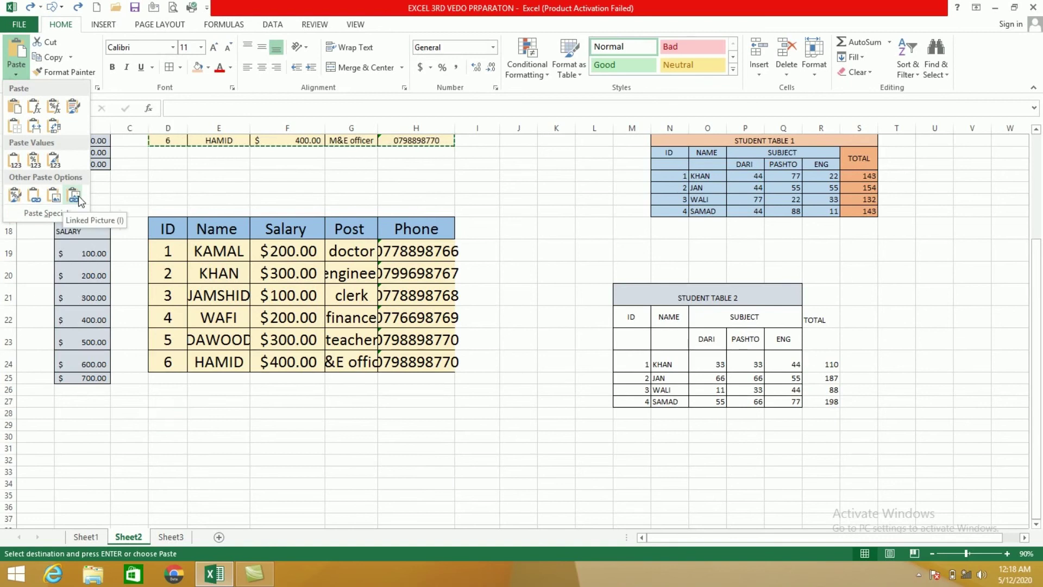
{"action": "left_click", "coordinate": [78, 200]}
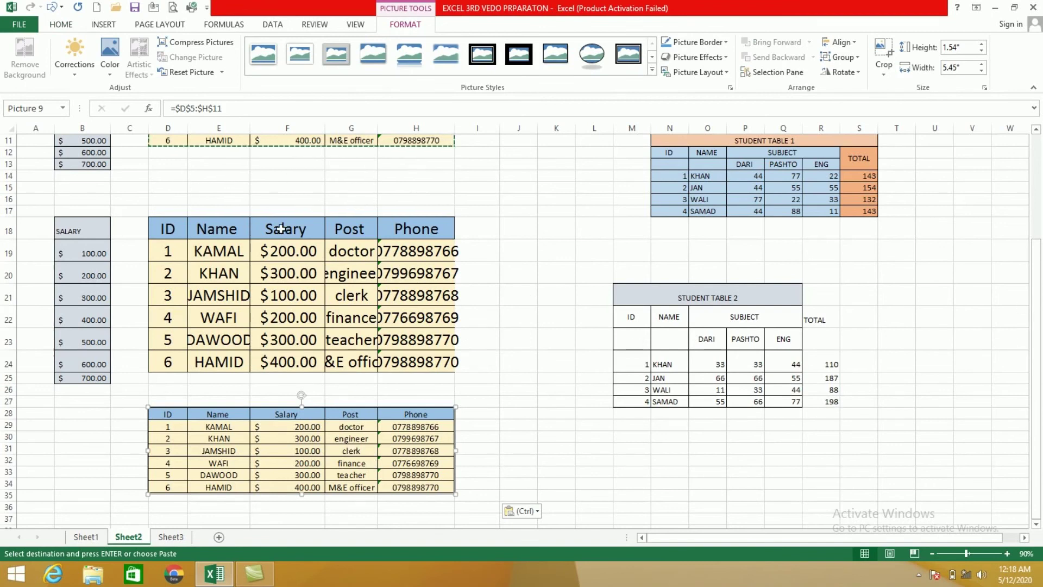
{"action": "left_click_drag", "start_coordinate": [1038, 294], "coordinate": [1038, 227]}
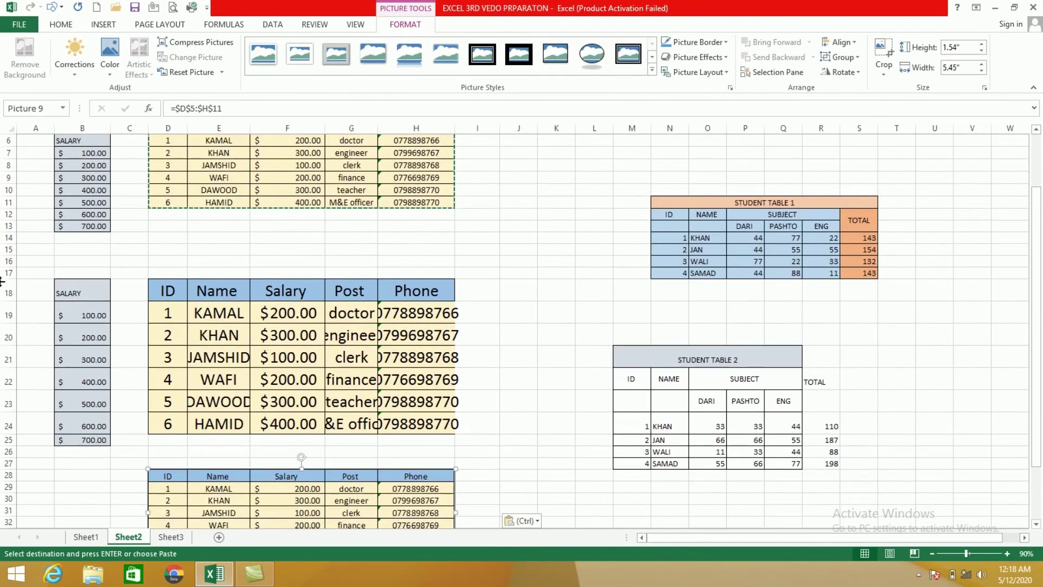
Step: Change HAMID's ID in D11 to 8 and confirm the picture updates
{"action": "left_click", "coordinate": [151, 206]}
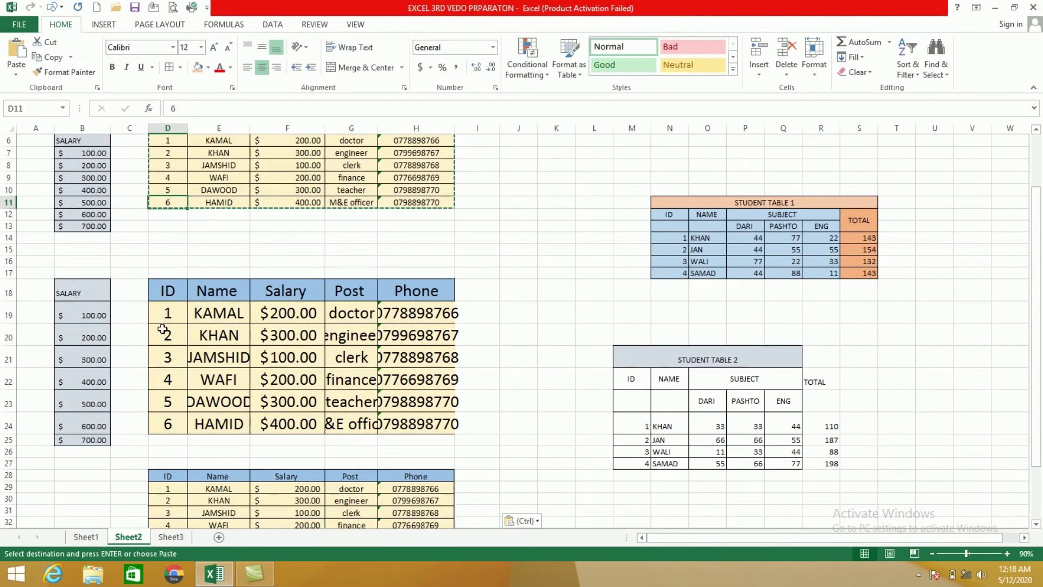
{"action": "key", "text": "Escape"}
{"action": "type", "text": "8"}
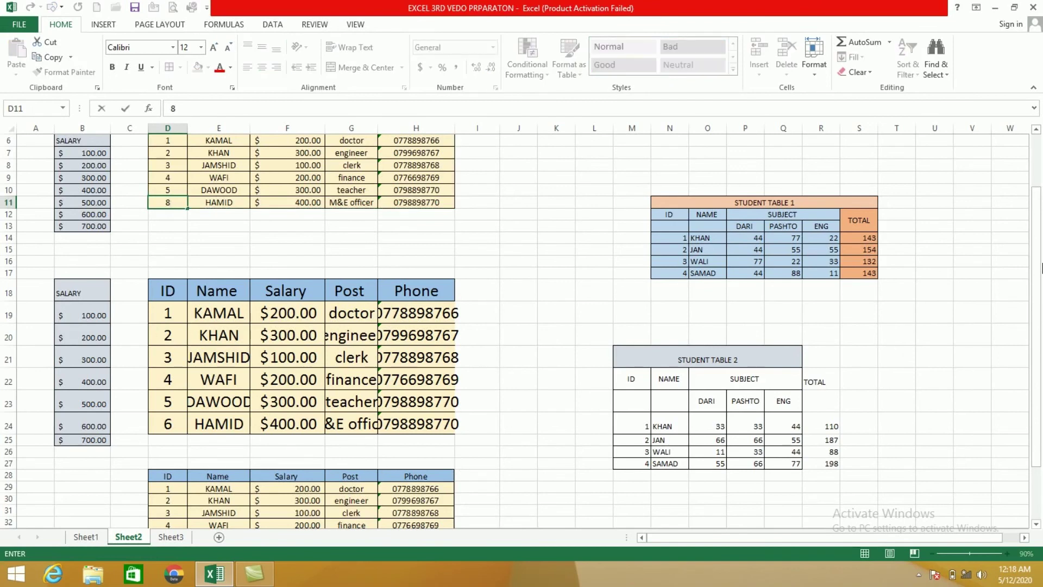
{"action": "left_click_drag", "start_coordinate": [1038, 245], "coordinate": [1038, 295]}
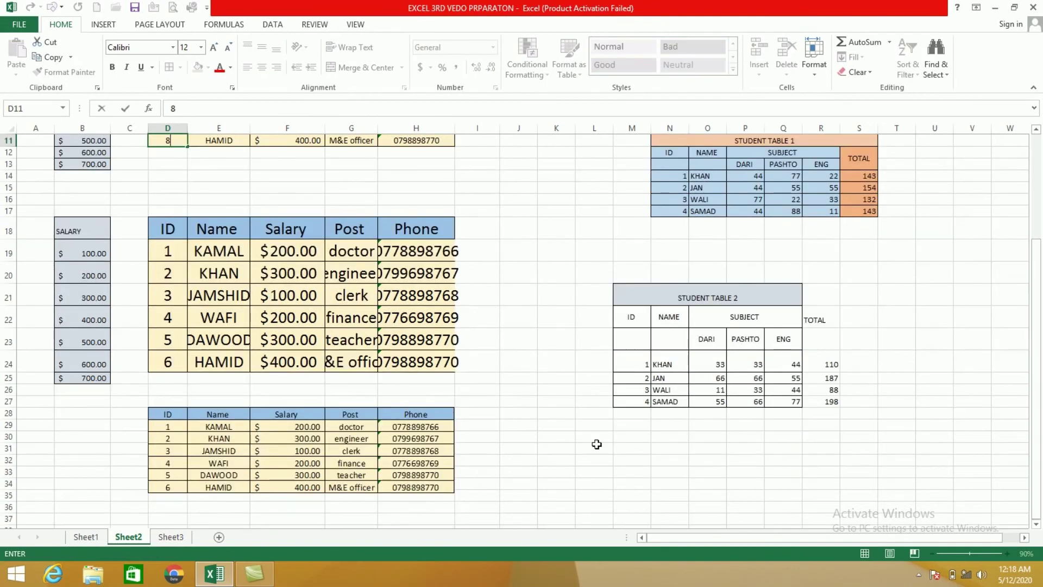
{"action": "left_click", "coordinate": [316, 516]}
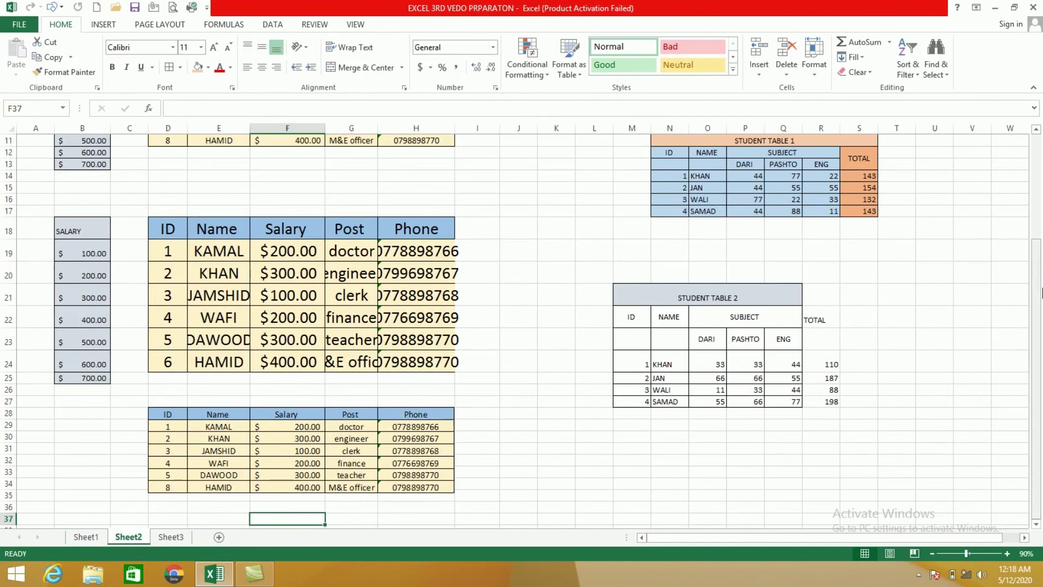
{"action": "mouse_move", "coordinate": [1038, 280]}
{"action": "left_mouse_down"}
{"action": "mouse_move", "coordinate": [1040, 258]}
{"action": "mouse_move", "coordinate": [1041, 282]}
{"action": "left_mouse_up"}
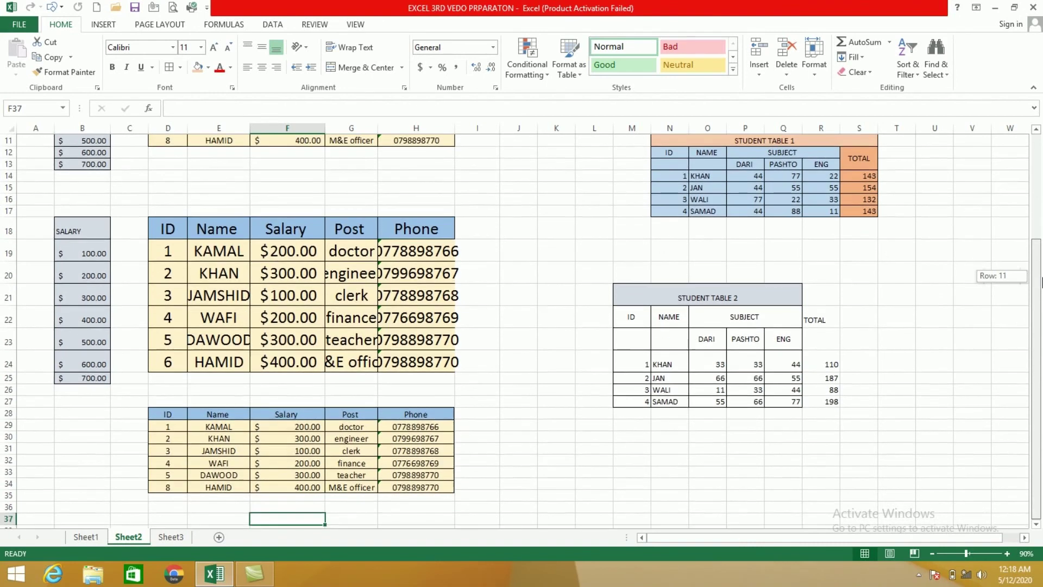